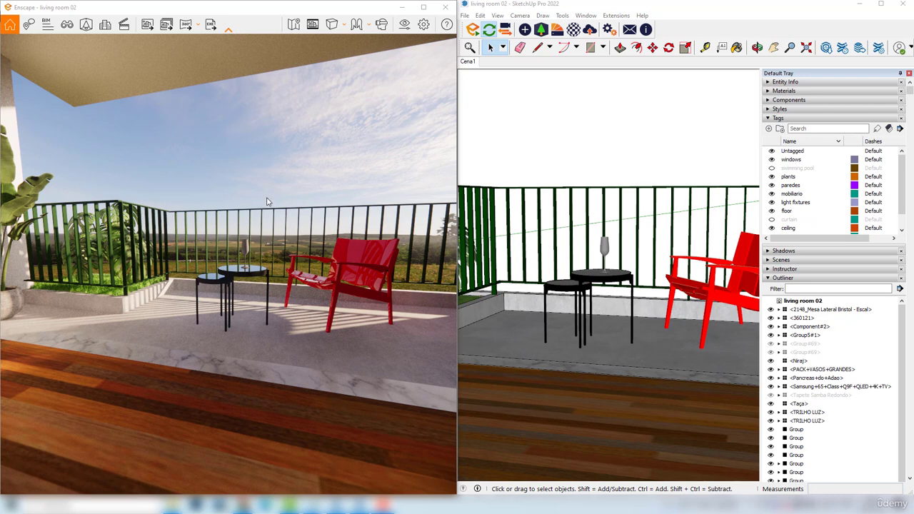
Open the Enscape material settings of the living room's wood floor by sampling its material from the model
{"action": "scroll", "coordinate": [267, 202], "scroll_direction": "down", "scroll_amount": 3}
{"action": "mouse_move", "coordinate": [267, 201]}
{"action": "left_mouse_down"}
{"action": "mouse_move", "coordinate": [154, 183]}
{"action": "mouse_move", "coordinate": [175, 200]}
{"action": "mouse_move", "coordinate": [250, 223]}
{"action": "left_mouse_up"}
{"action": "scroll", "coordinate": [153, 182], "scroll_direction": "up", "scroll_amount": 2}
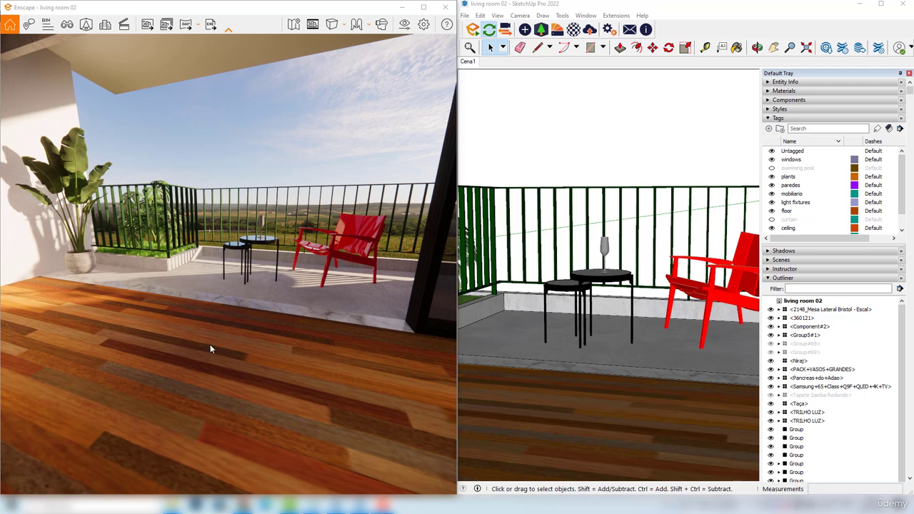
{"action": "left_click_drag", "start_coordinate": [213, 348], "coordinate": [201, 319]}
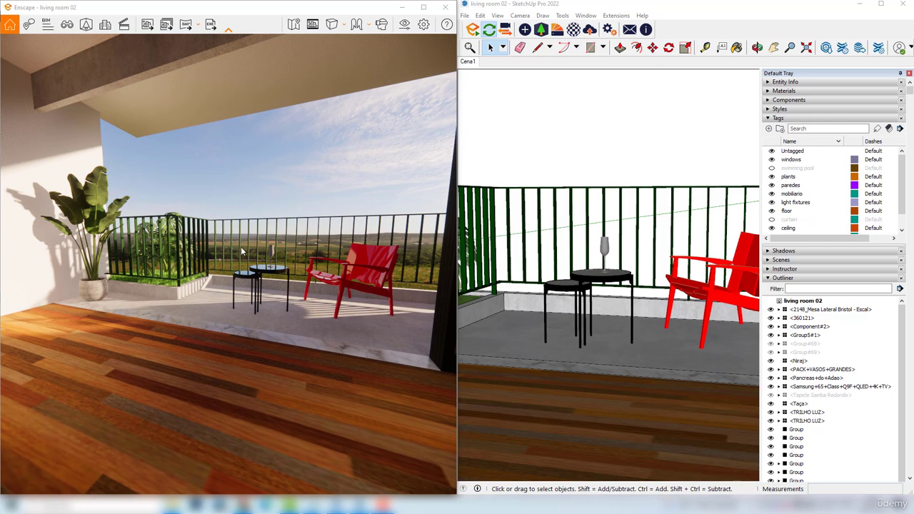
{"action": "left_click_drag", "start_coordinate": [255, 313], "coordinate": [221, 300]}
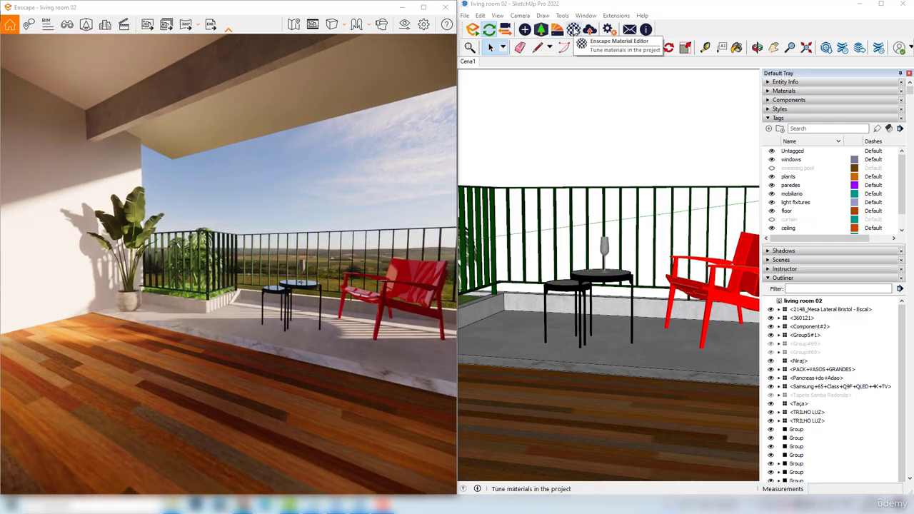
{"action": "left_click", "coordinate": [574, 29]}
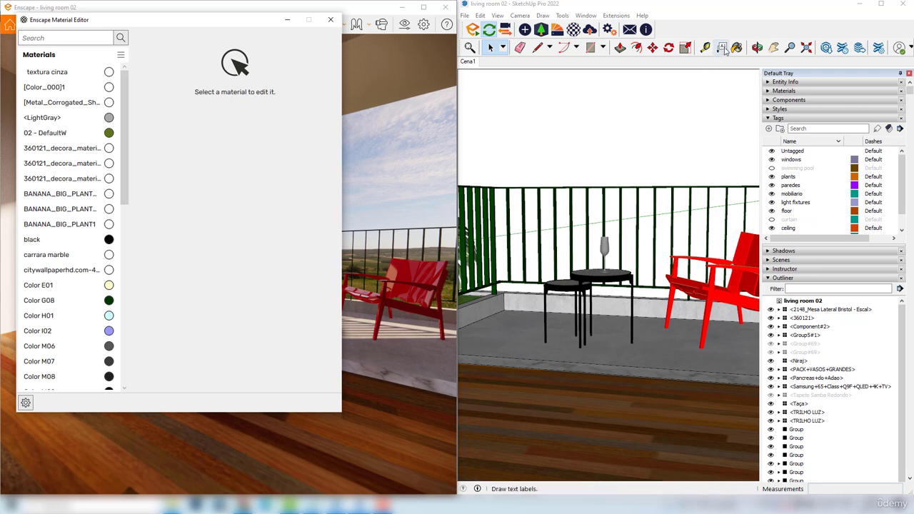
{"action": "left_click", "coordinate": [737, 47]}
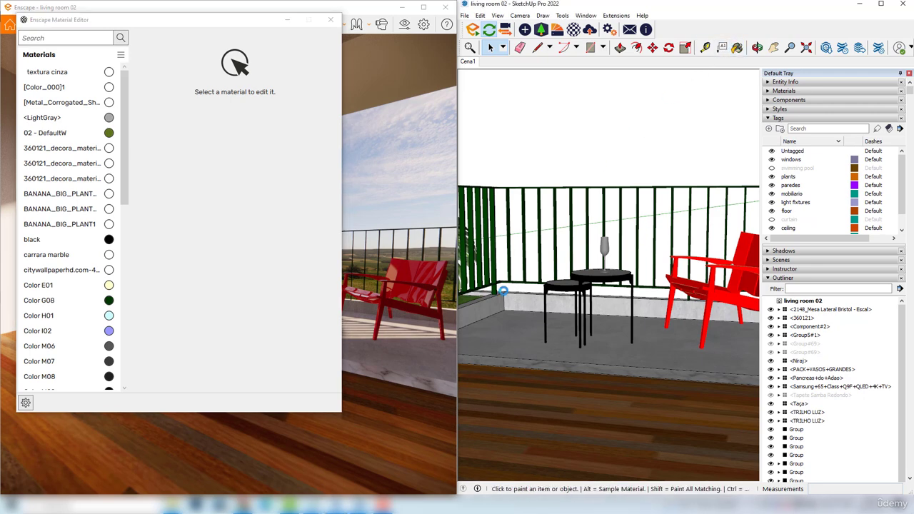
{"action": "key", "text": "alt"}
{"action": "left_click", "coordinate": [590, 390], "text": "alt"}
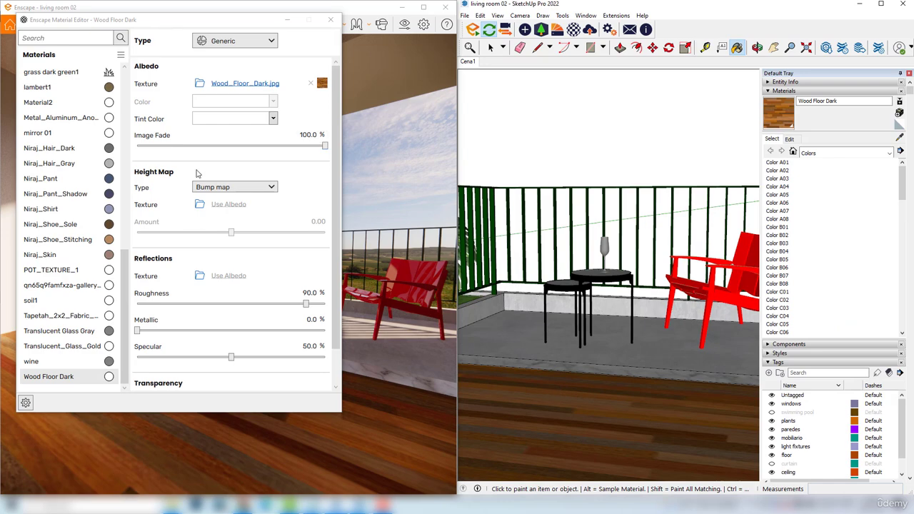
Set the Wood Floor Dark material's reflection roughness to 36.5% and inspect the floor in the render
{"action": "left_click_drag", "start_coordinate": [155, 20], "coordinate": [528, 44]}
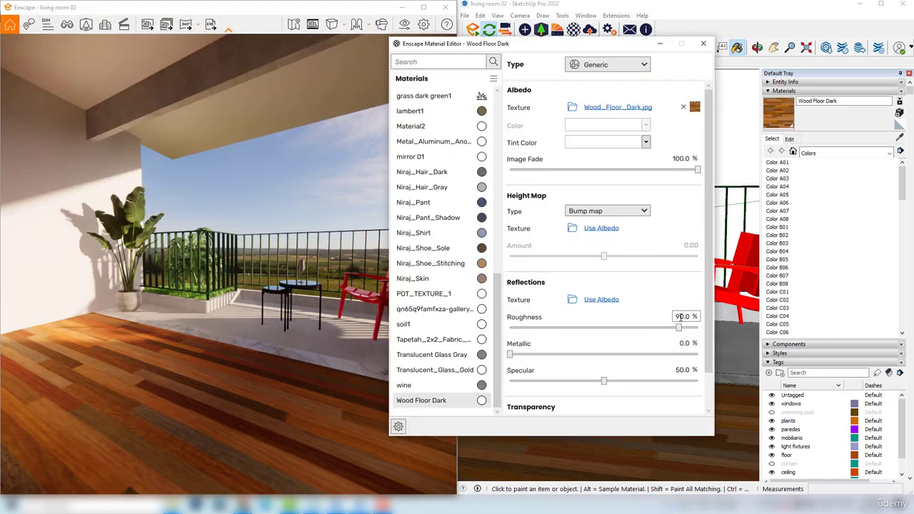
{"action": "left_click_drag", "start_coordinate": [678, 327], "coordinate": [580, 334]}
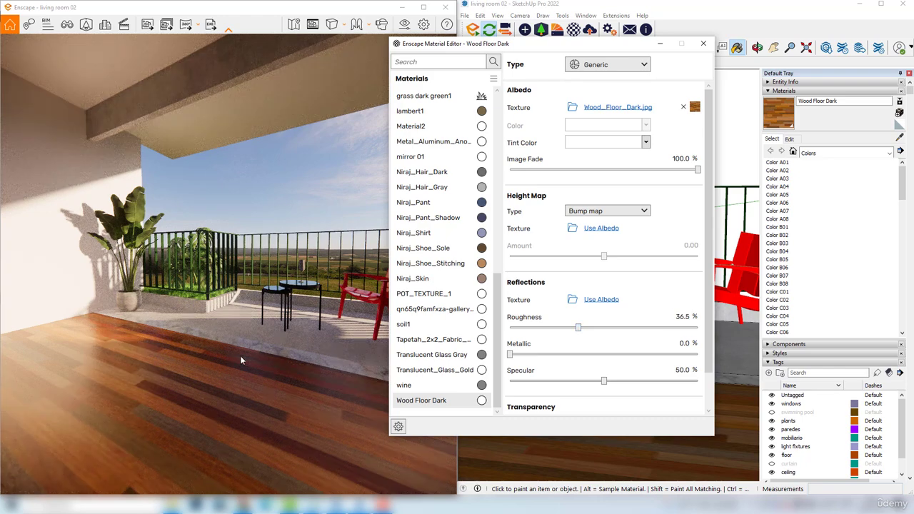
{"action": "right_click_drag", "start_coordinate": [196, 400], "coordinate": [233, 358]}
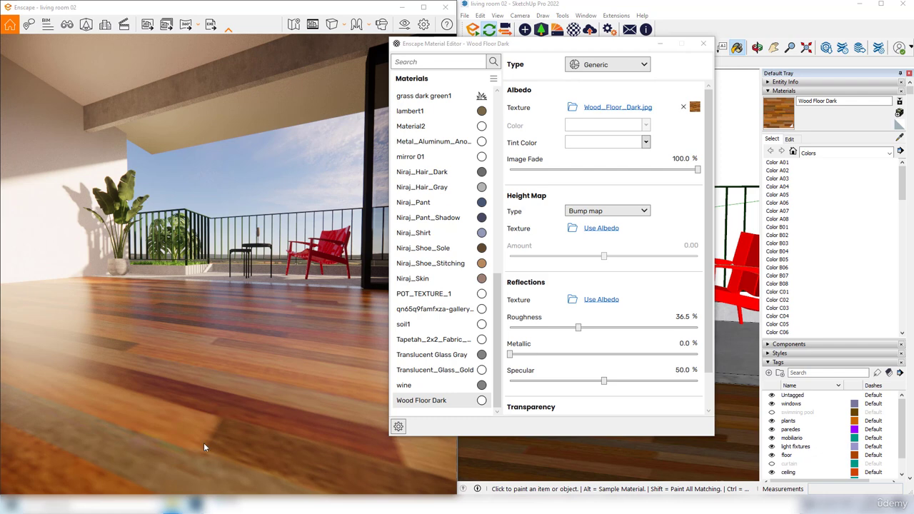
{"action": "left_click_drag", "start_coordinate": [204, 444], "coordinate": [207, 486]}
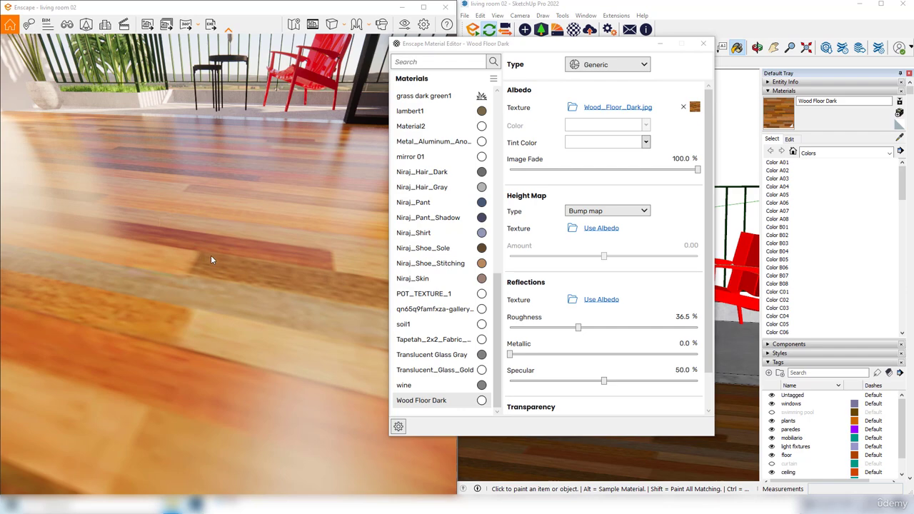
{"action": "left_click_drag", "start_coordinate": [213, 259], "coordinate": [190, 186]}
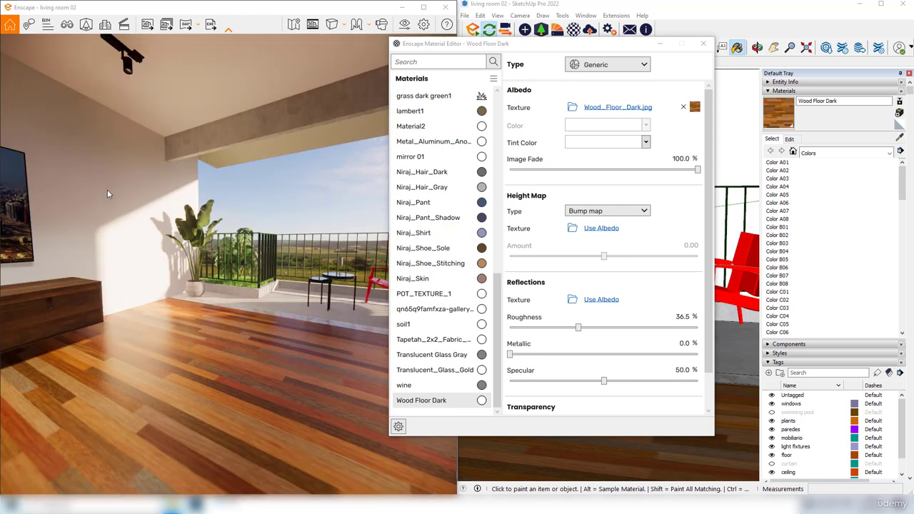
{"action": "left_click_drag", "start_coordinate": [102, 218], "coordinate": [130, 207]}
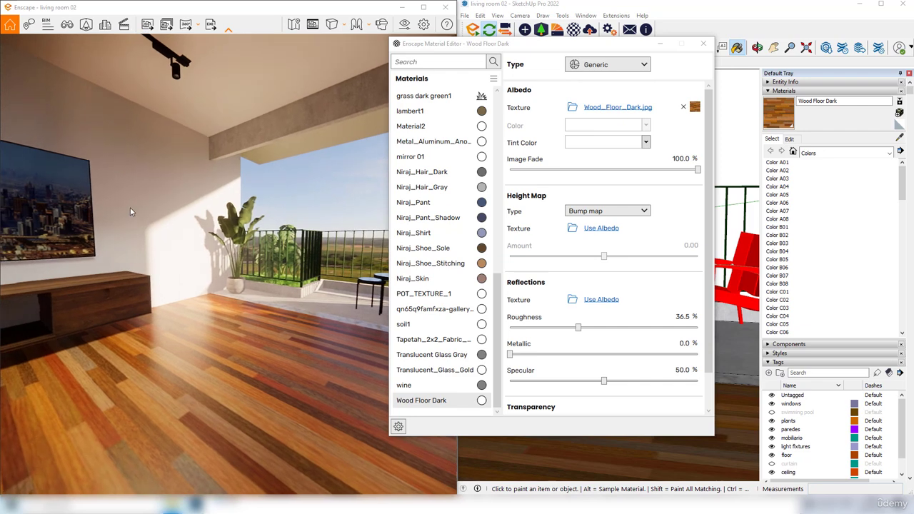
{"action": "scroll", "coordinate": [100, 216], "scroll_direction": "up", "scroll_amount": 1}
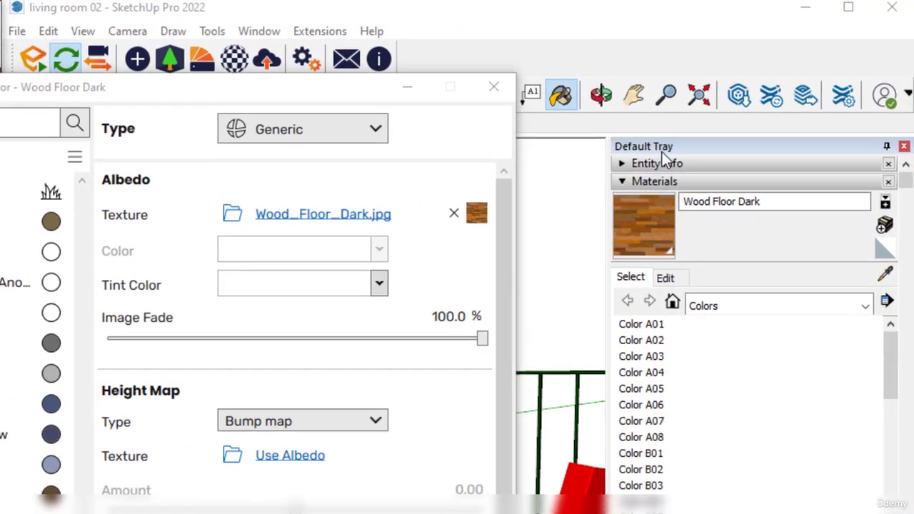
Create a new SketchUp material named Brick and open the image chooser for its texture
{"action": "left_click", "coordinate": [758, 115]}
{"action": "left_click", "coordinate": [666, 184]}
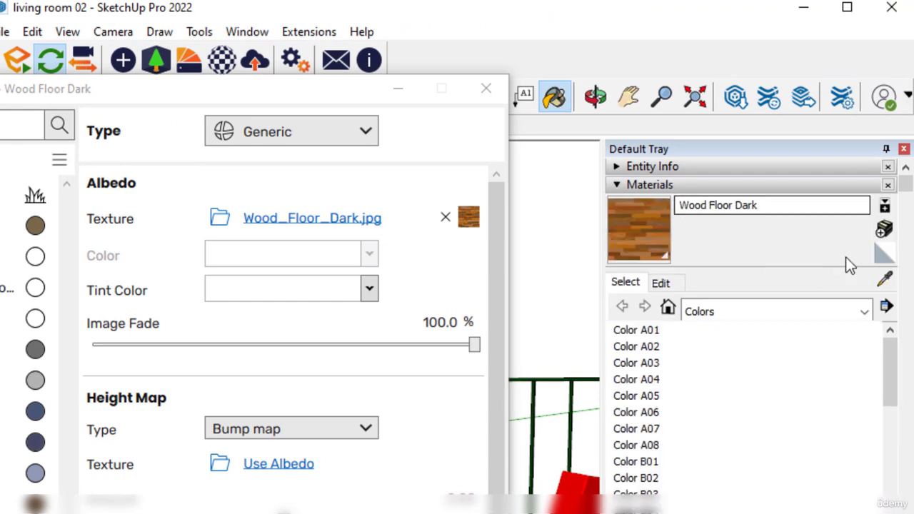
{"action": "left_click", "coordinate": [885, 230]}
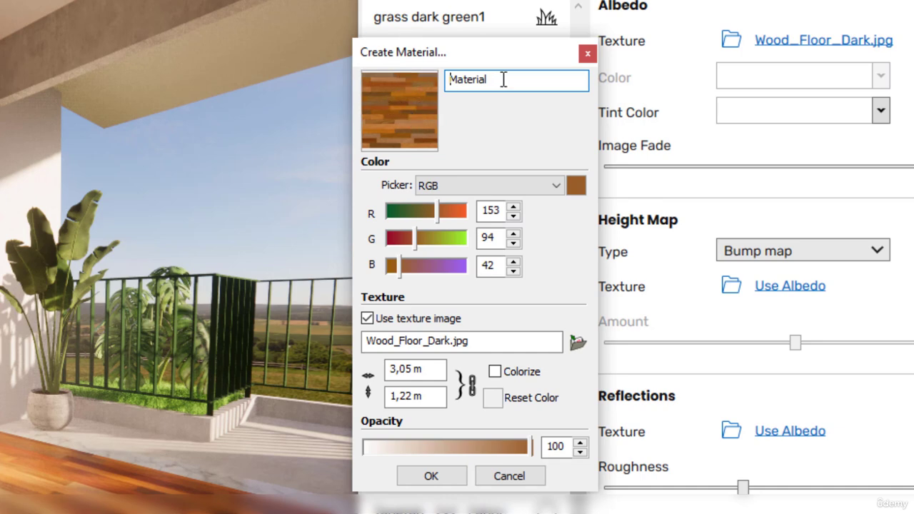
{"action": "left_click_drag", "start_coordinate": [503, 79], "coordinate": [444, 83]}
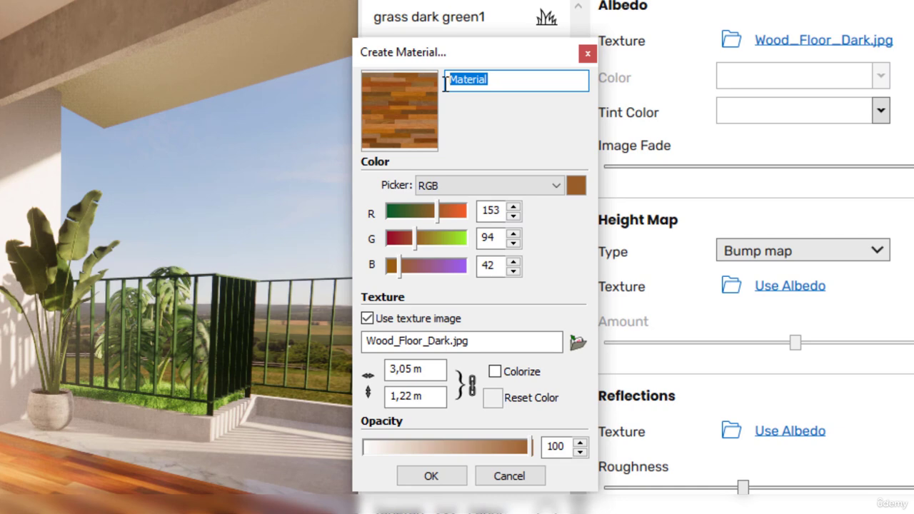
{"action": "type", "text": "Brick"}
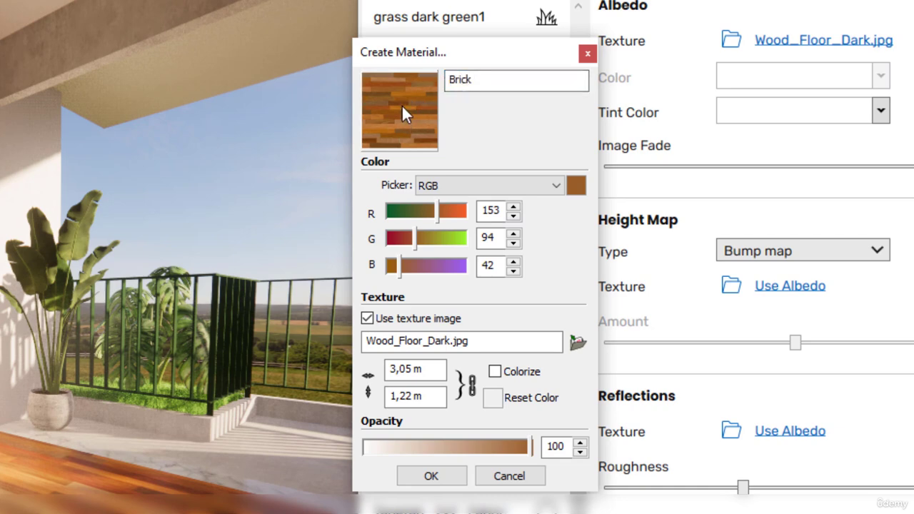
{"action": "left_click", "coordinate": [579, 343]}
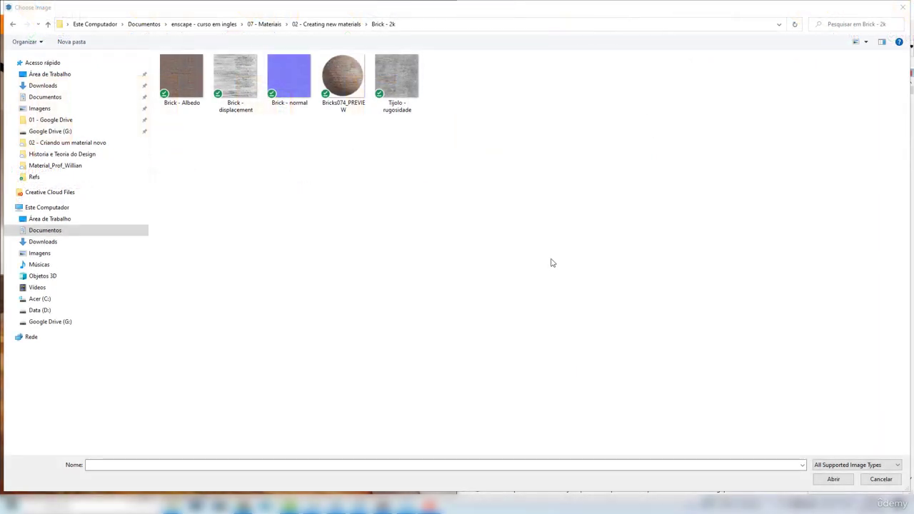
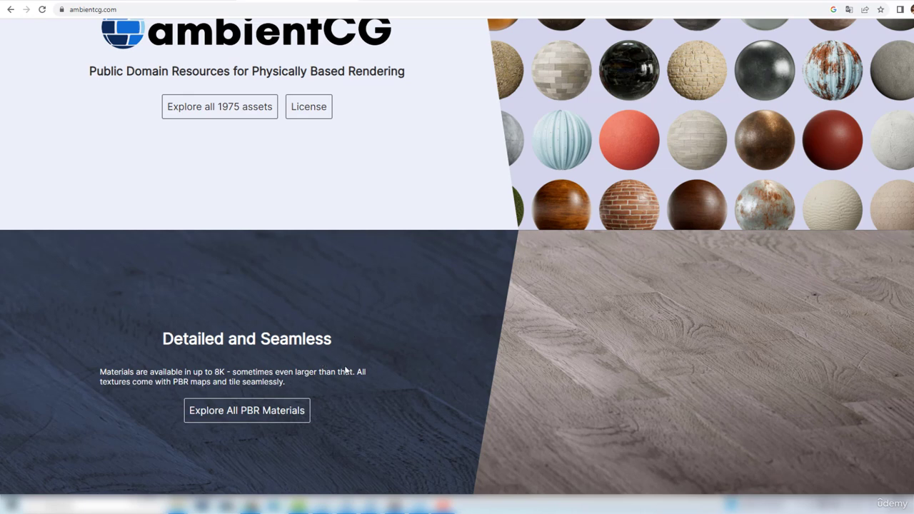
Browse ambientCG's PBR materials and examine the JPG download resolutions offered for Wood Floor 051
{"action": "left_click", "coordinate": [256, 417]}
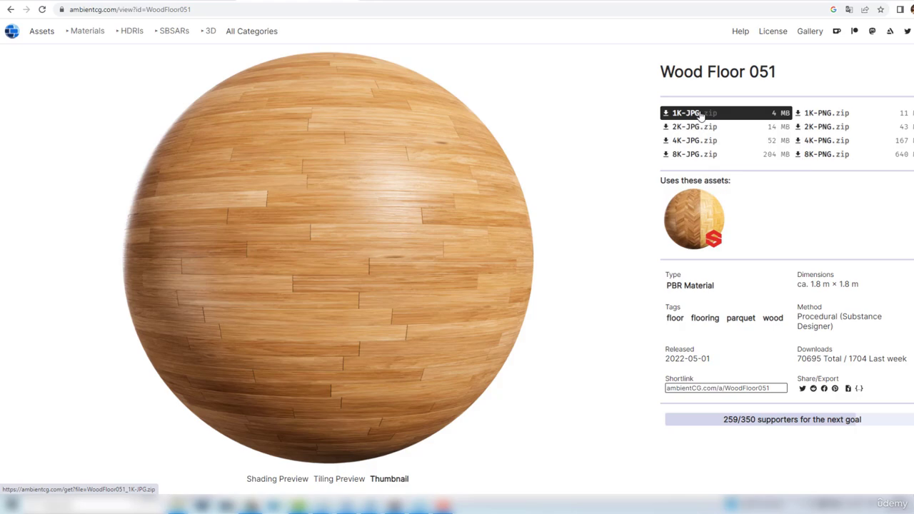
{"action": "mouse_move", "coordinate": [690, 116]}
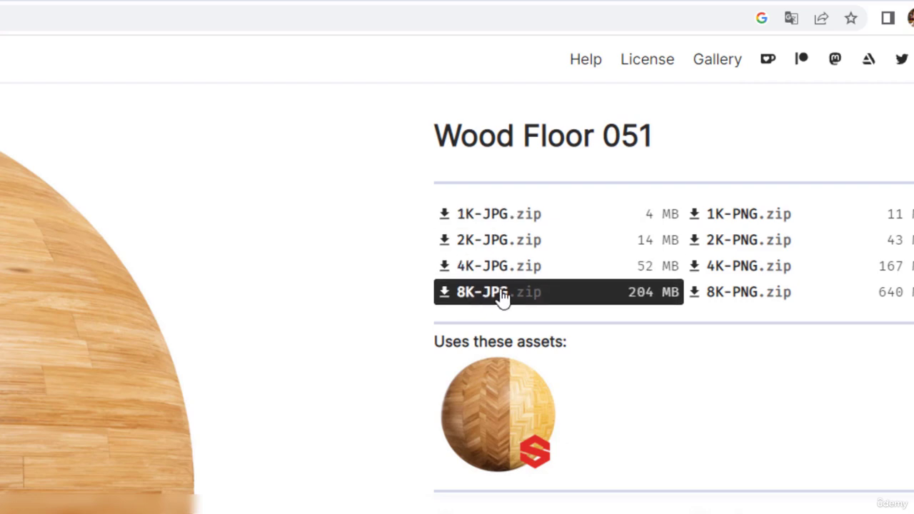
{"action": "mouse_move", "coordinate": [478, 295]}
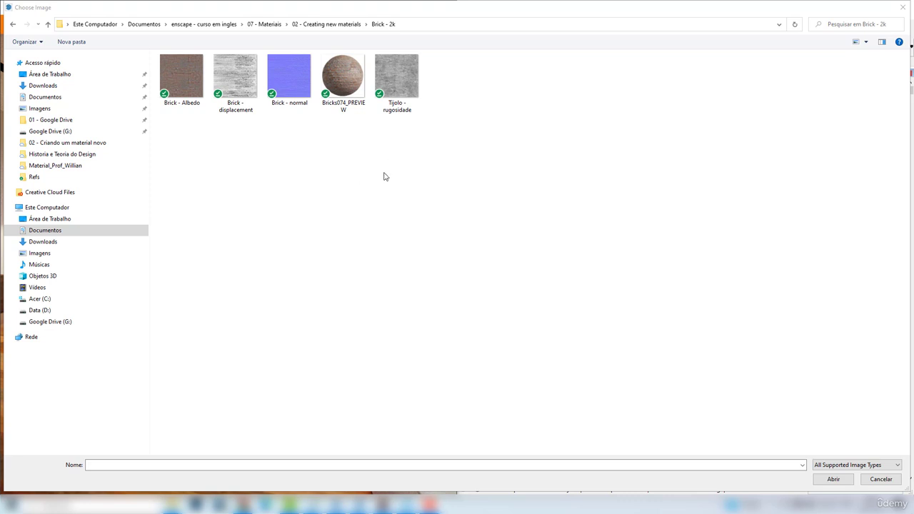
Load the Brick - Albedo image as the new Brick material's texture and create the material
{"action": "left_click", "coordinate": [184, 90]}
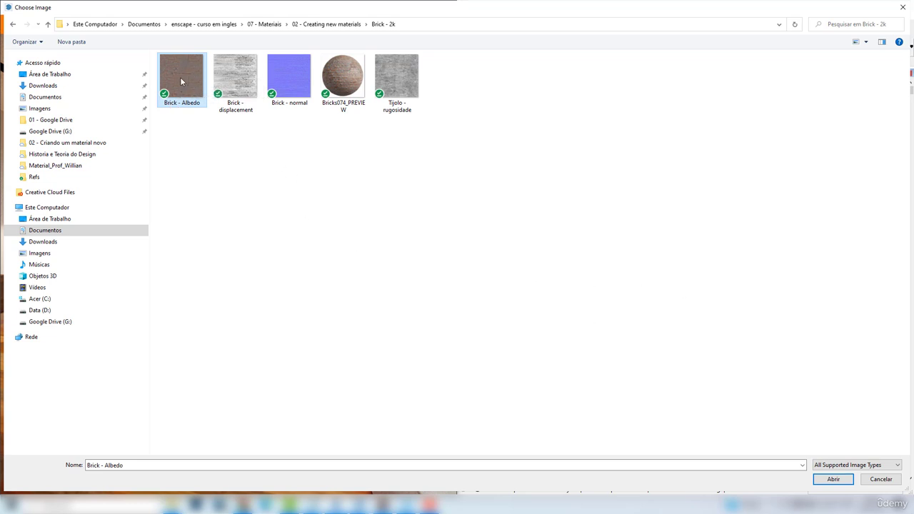
{"action": "left_click", "coordinate": [833, 479]}
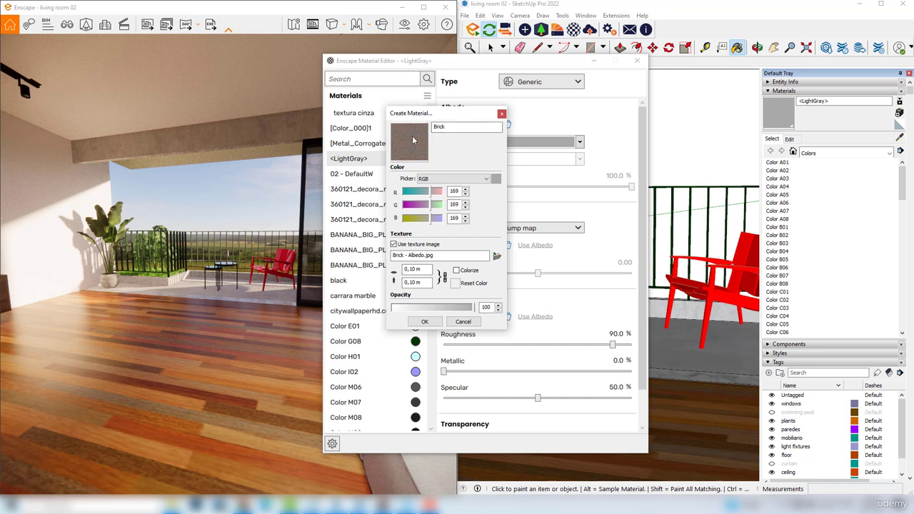
{"action": "left_click", "coordinate": [424, 322]}
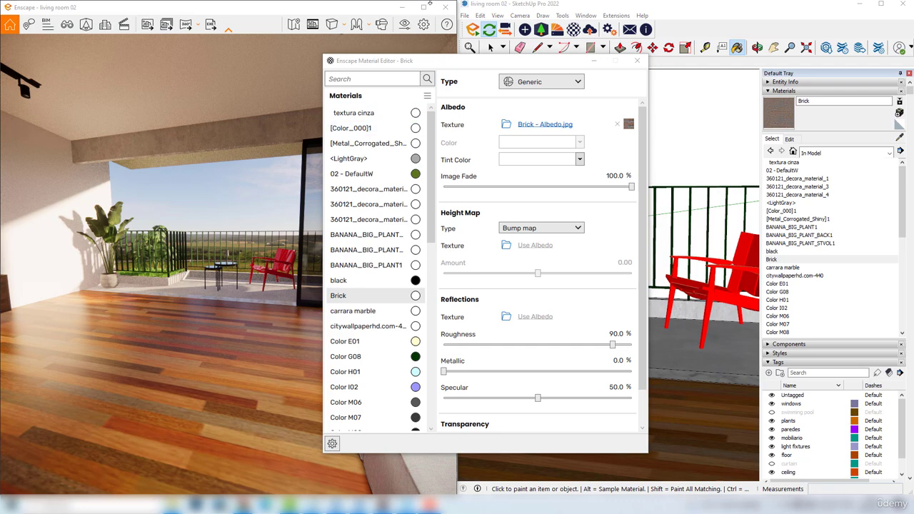
Paint the living room wall beside the potted plant with the Brick material
{"action": "left_click_drag", "start_coordinate": [431, 68], "coordinate": [180, 83]}
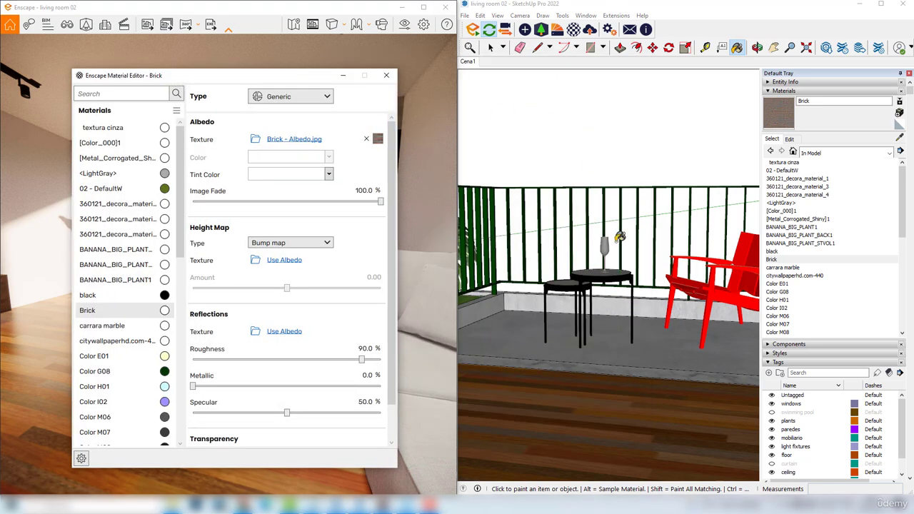
{"action": "mouse_move", "coordinate": [620, 237]}
{"action": "middle_mouse_down"}
{"action": "mouse_move", "coordinate": [540, 248]}
{"action": "mouse_move", "coordinate": [617, 176]}
{"action": "middle_mouse_up"}
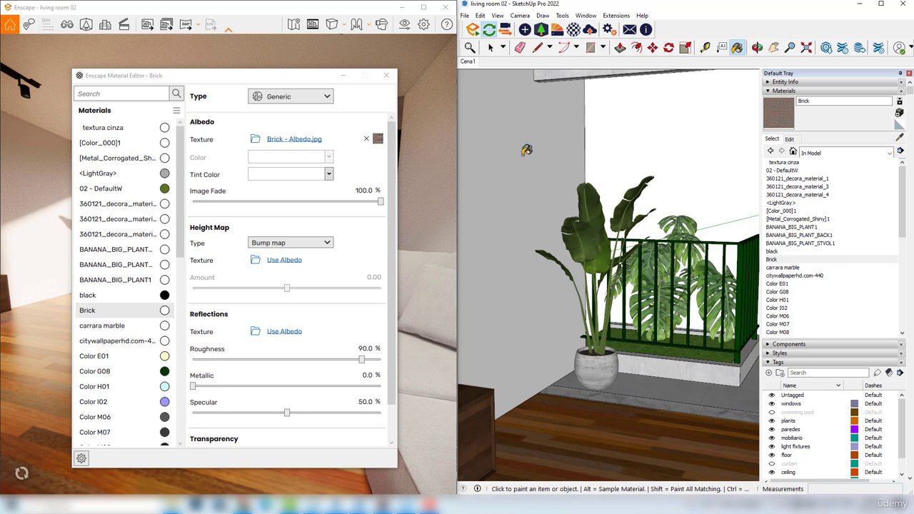
{"action": "middle_click_drag", "start_coordinate": [526, 150], "coordinate": [592, 180]}
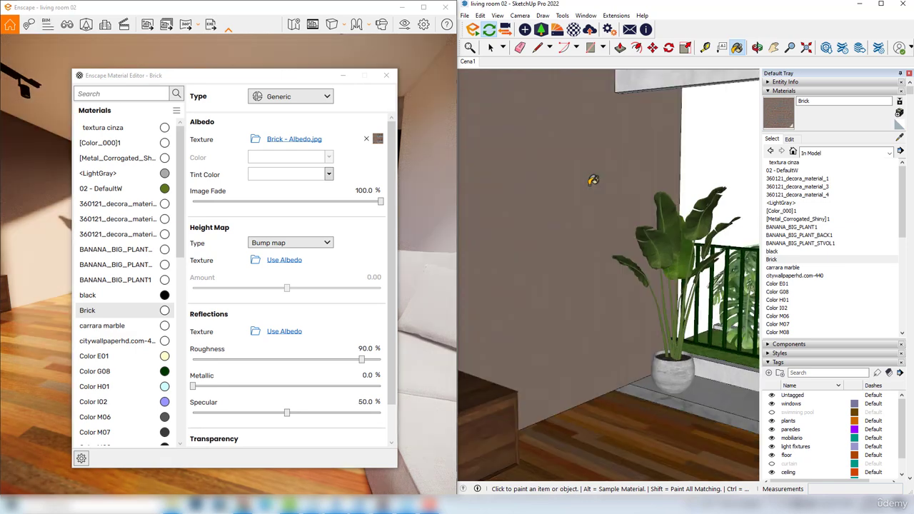
{"action": "left_click", "coordinate": [547, 206]}
{"action": "scroll", "coordinate": [548, 207], "scroll_direction": "up", "scroll_amount": 5}
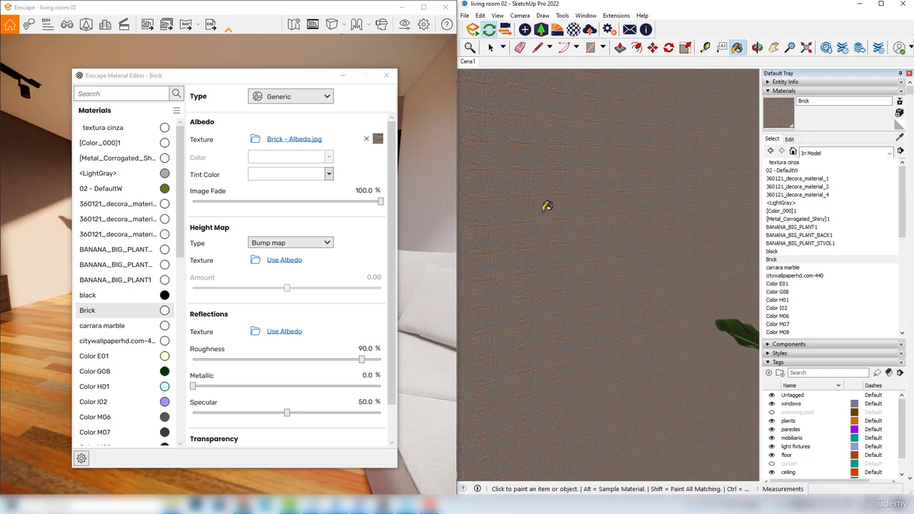
{"action": "scroll", "coordinate": [547, 206], "scroll_direction": "up", "scroll_amount": 3}
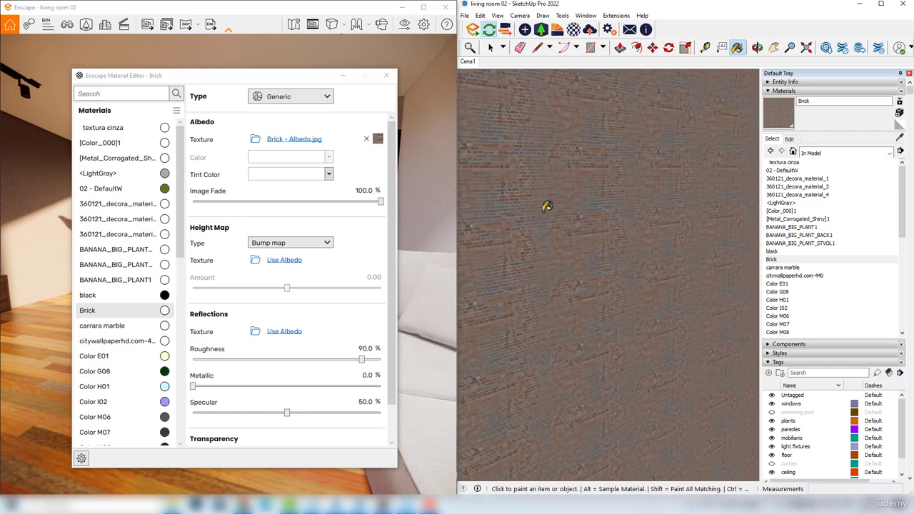
{"action": "scroll", "coordinate": [543, 209], "scroll_direction": "down", "scroll_amount": 6}
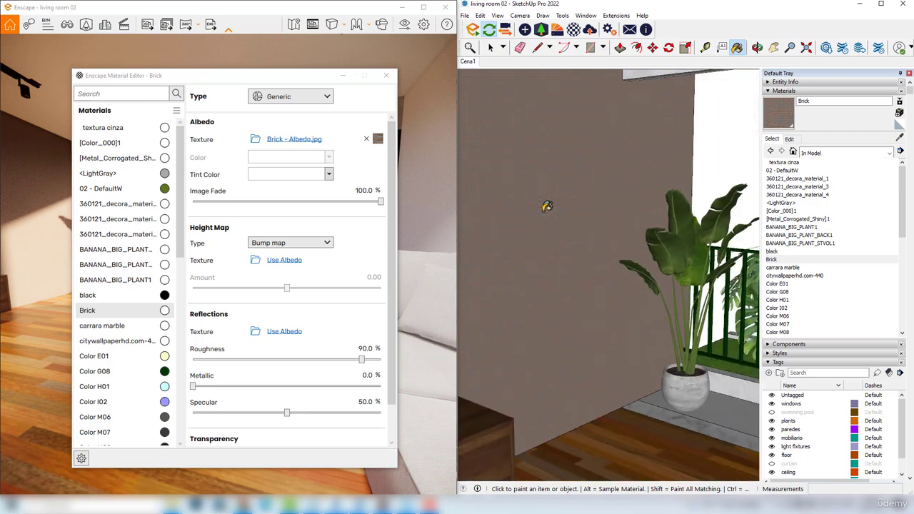
{"action": "scroll", "coordinate": [539, 214], "scroll_direction": "down", "scroll_amount": 3}
{"action": "middle_click_drag", "start_coordinate": [513, 233], "coordinate": [539, 228]}
{"action": "scroll", "coordinate": [540, 228], "scroll_direction": "up", "scroll_amount": 2}
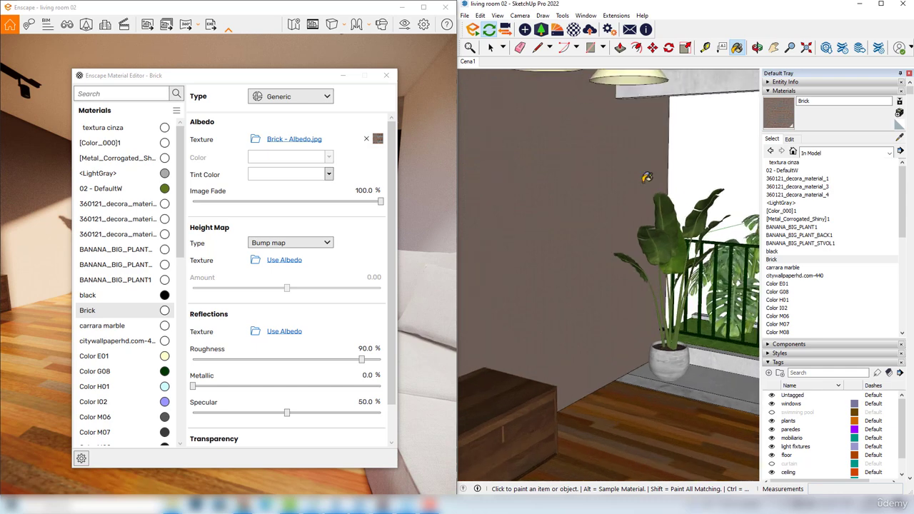
Set the Brick material's texture size to 3 m wide with proportional height
{"action": "left_click", "coordinate": [791, 139]}
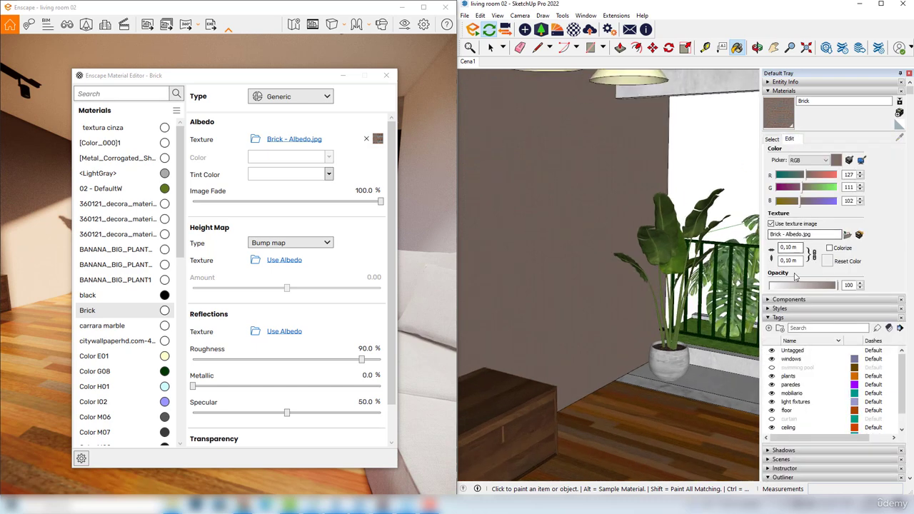
{"action": "left_click", "coordinate": [793, 248]}
{"action": "triple_click", "coordinate": [793, 248]}
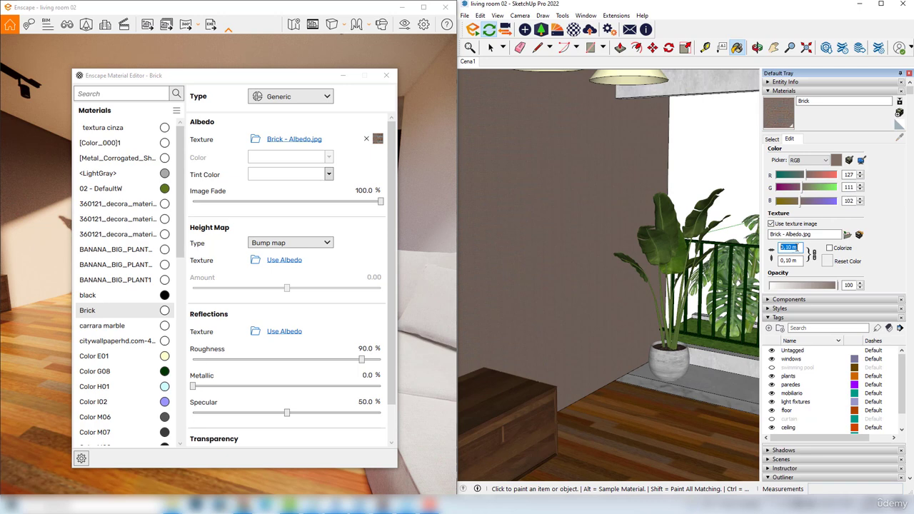
{"action": "type", "text": "3"}
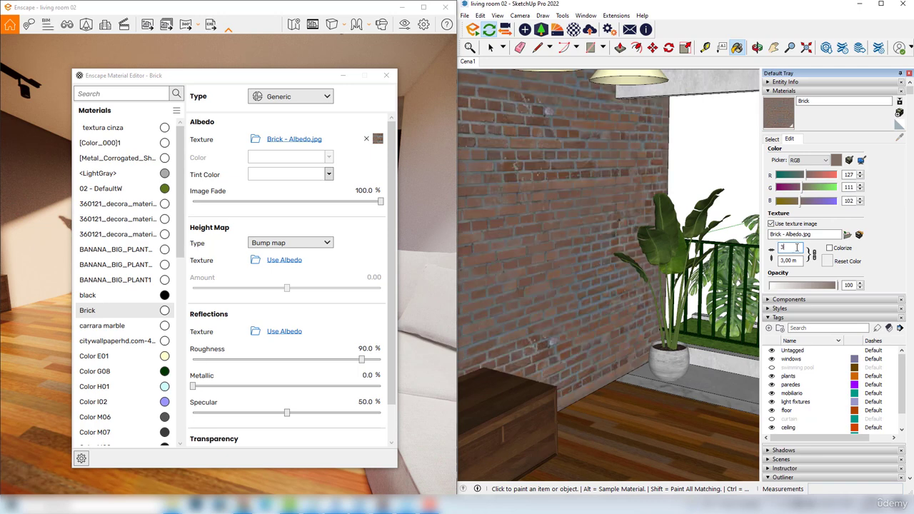
{"action": "key", "text": "Return"}
{"action": "middle_click_drag", "start_coordinate": [608, 257], "coordinate": [567, 256]}
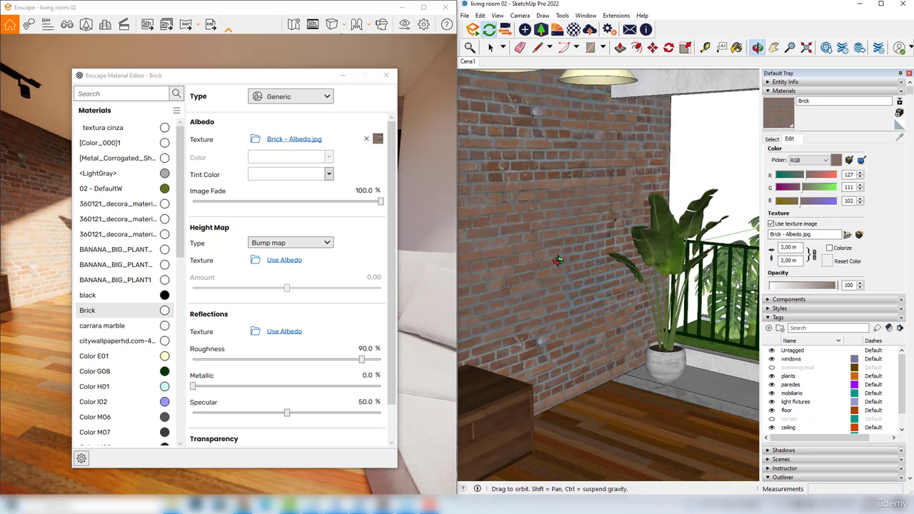
Uncover the Enscape render and examine the brick wall beside the balcony up close
{"action": "left_click", "coordinate": [313, 75]}
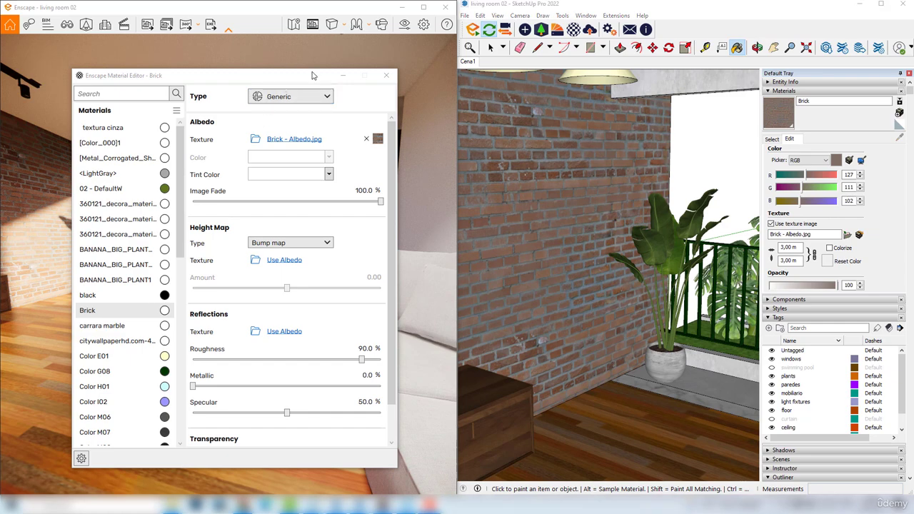
{"action": "left_click_drag", "start_coordinate": [324, 81], "coordinate": [659, 82]}
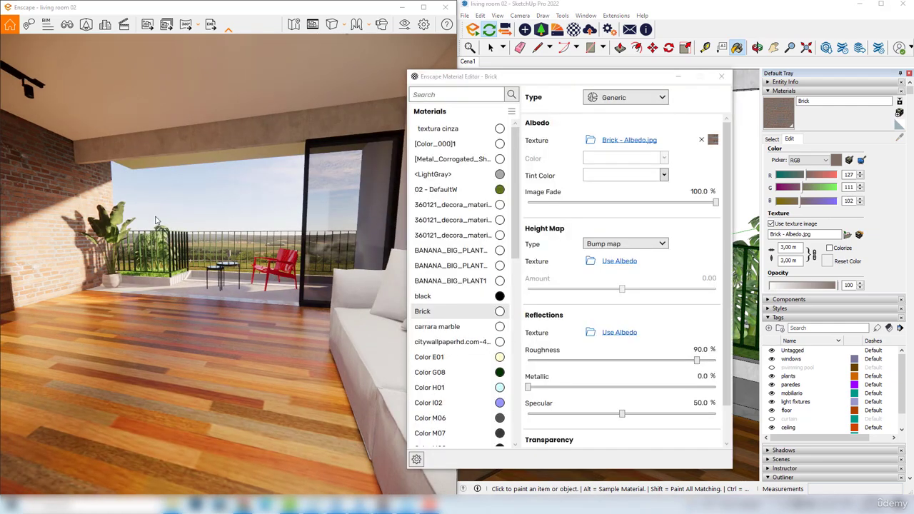
{"action": "scroll", "coordinate": [286, 254], "scroll_direction": "up", "scroll_amount": 5}
{"action": "left_click_drag", "start_coordinate": [286, 254], "coordinate": [193, 254]}
{"action": "left_click_drag", "start_coordinate": [43, 191], "coordinate": [26, 190]}
{"action": "left_click_drag", "start_coordinate": [286, 223], "coordinate": [194, 216]}
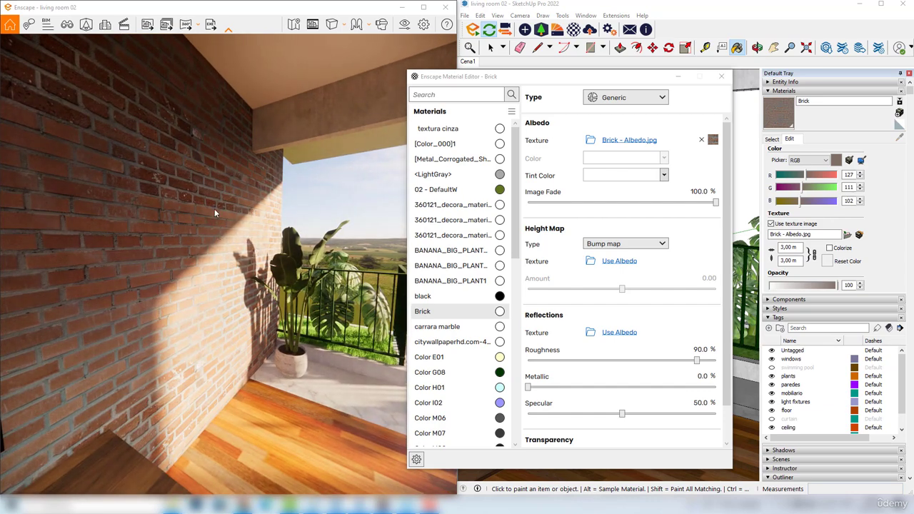
{"action": "left_click_drag", "start_coordinate": [156, 209], "coordinate": [146, 245]}
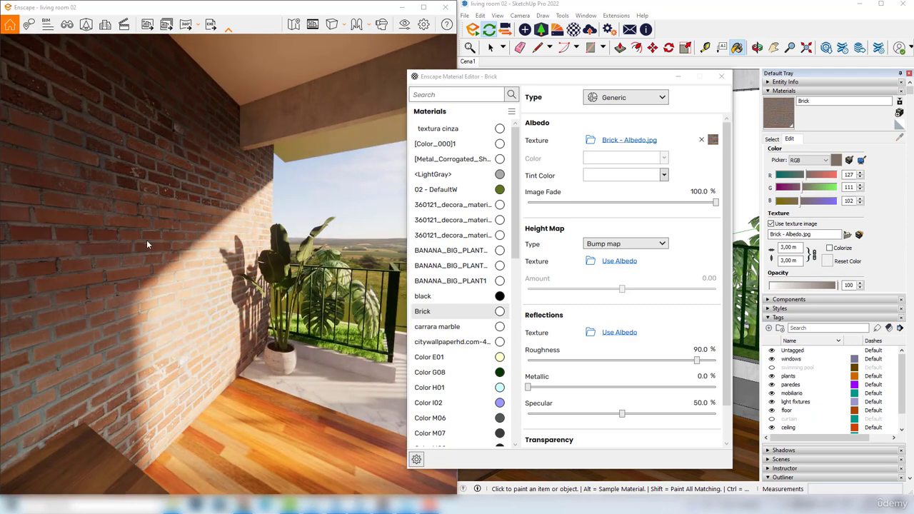
Open the Brick material's albedo texture settings in Enscape and try a lower brightness before restoring it to 100%
{"action": "left_click_drag", "start_coordinate": [497, 75], "coordinate": [448, 61]}
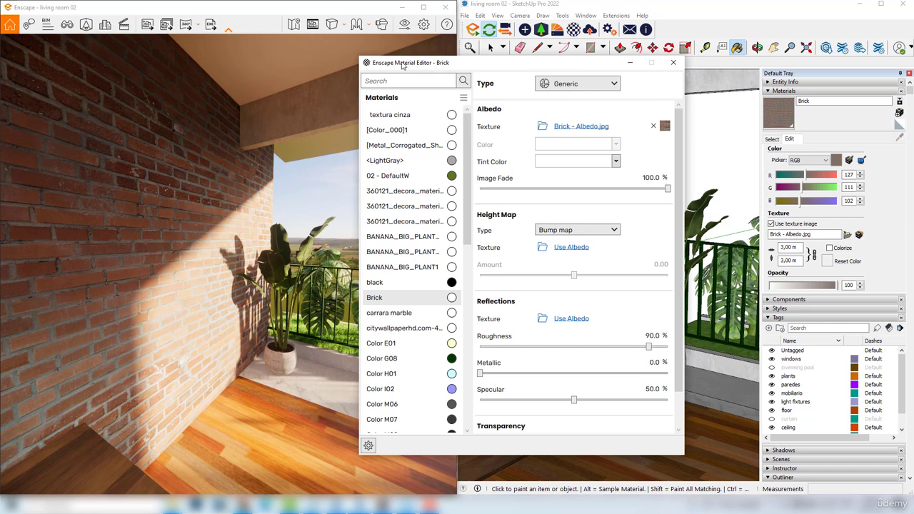
{"action": "left_click_drag", "start_coordinate": [440, 65], "coordinate": [426, 63]}
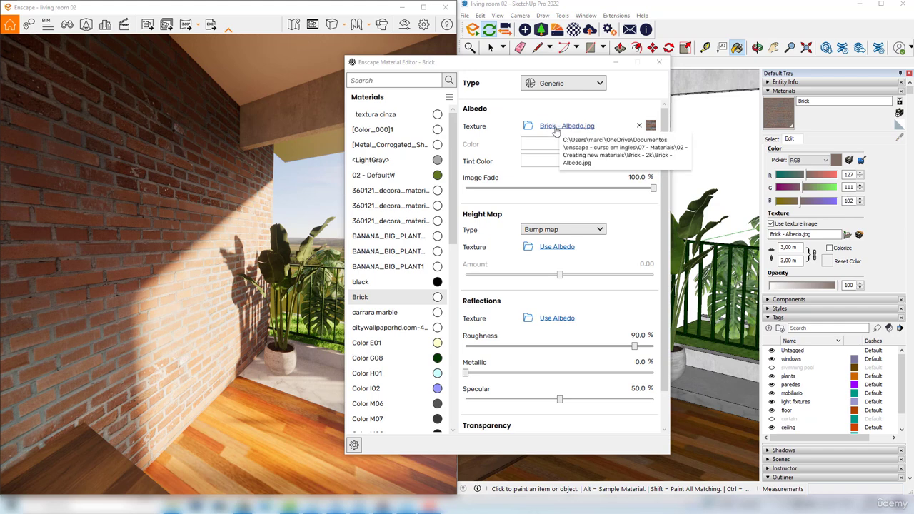
{"action": "left_click", "coordinate": [564, 127]}
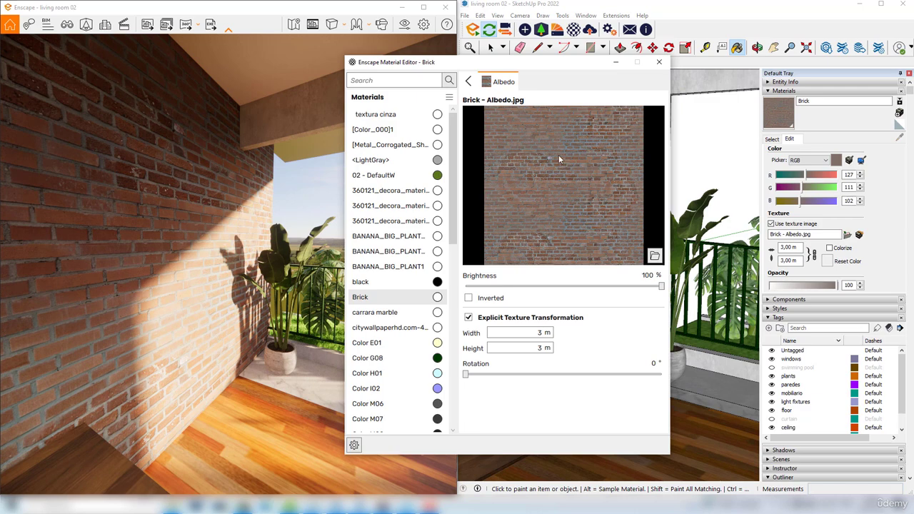
{"action": "left_click_drag", "start_coordinate": [660, 286], "coordinate": [647, 286]}
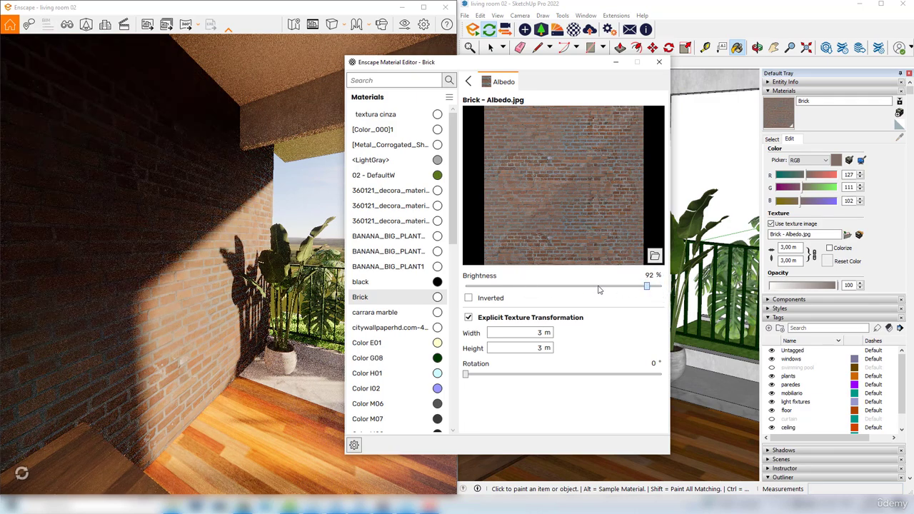
{"action": "left_click_drag", "start_coordinate": [598, 285], "coordinate": [664, 285]}
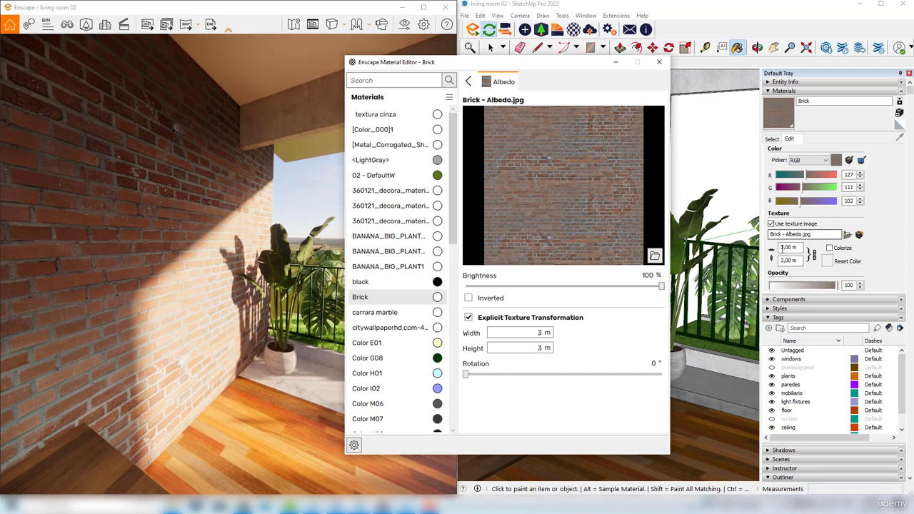
Try a 5 m width and a rotation on the brick albedo texture, restoring them to 3 m and 0°
{"action": "left_click", "coordinate": [545, 332]}
{"action": "key", "text": "BackSpace"}
{"action": "type", "text": "5"}
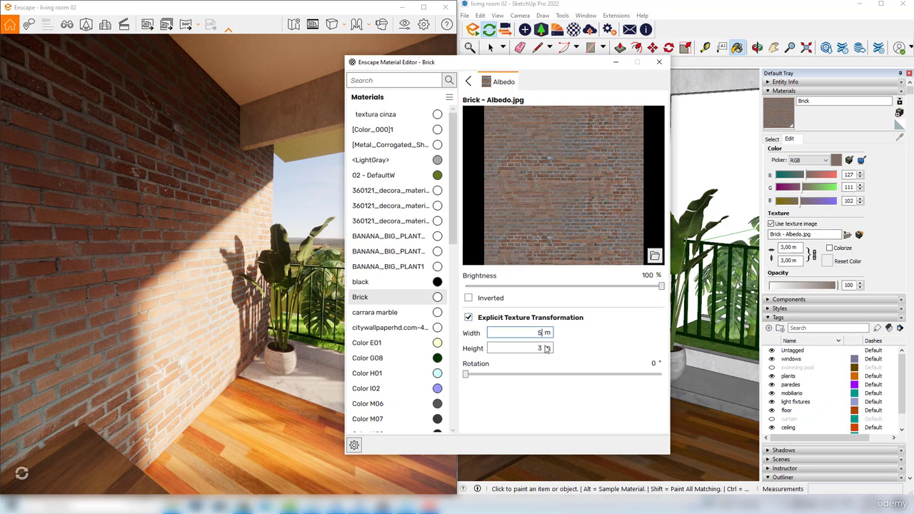
{"action": "left_click", "coordinate": [541, 347]}
{"action": "double_click", "coordinate": [541, 338]}
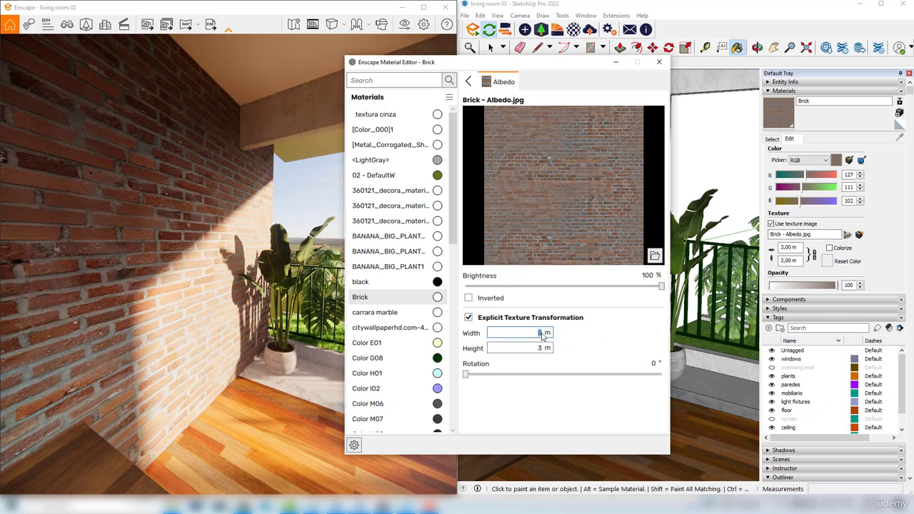
{"action": "key", "text": "Return"}
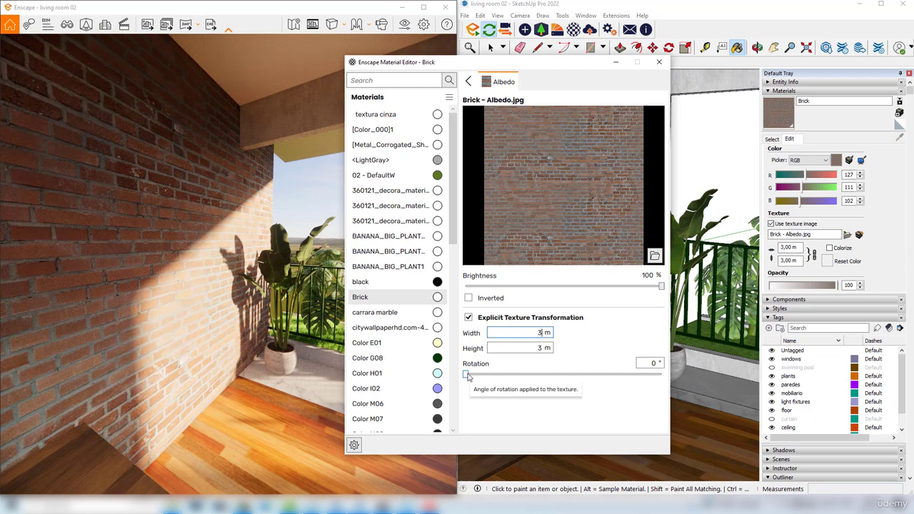
{"action": "mouse_move", "coordinate": [467, 374]}
{"action": "left_mouse_down"}
{"action": "mouse_move", "coordinate": [496, 378]}
{"action": "mouse_move", "coordinate": [469, 376]}
{"action": "left_mouse_up"}
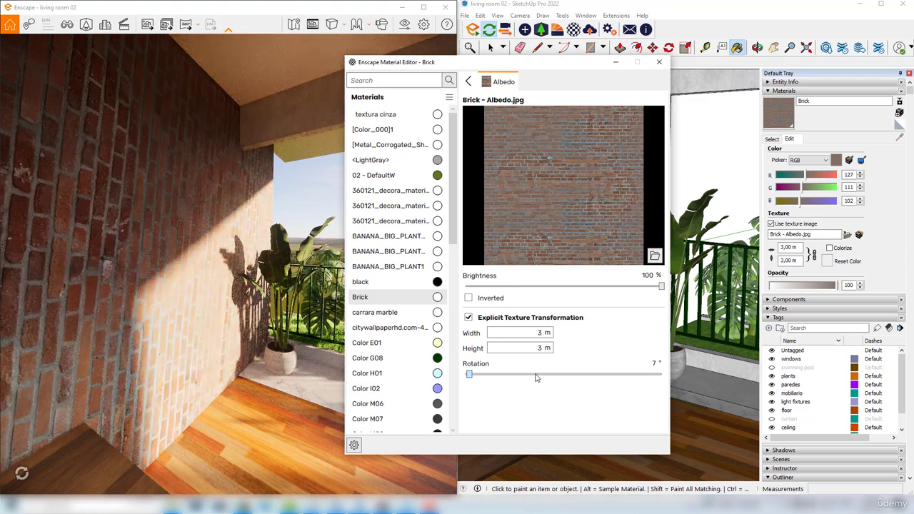
{"action": "left_click_drag", "start_coordinate": [550, 378], "coordinate": [461, 377]}
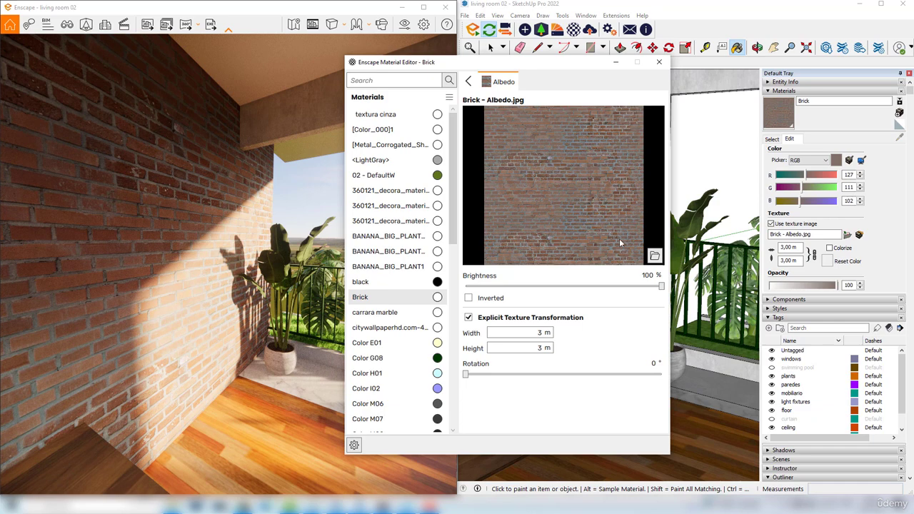
Look into the albedo image browser without choosing a file and return to the Brick material's main settings
{"action": "left_click", "coordinate": [655, 257]}
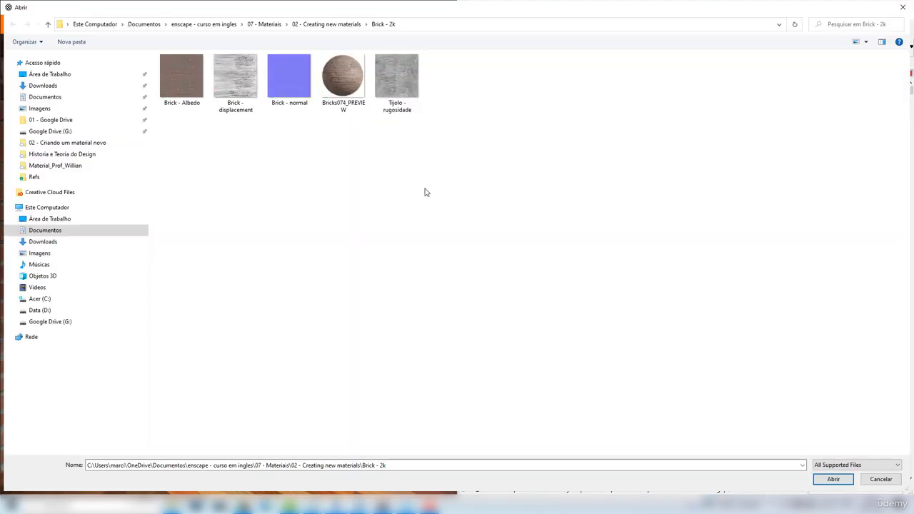
{"action": "left_click", "coordinate": [903, 7]}
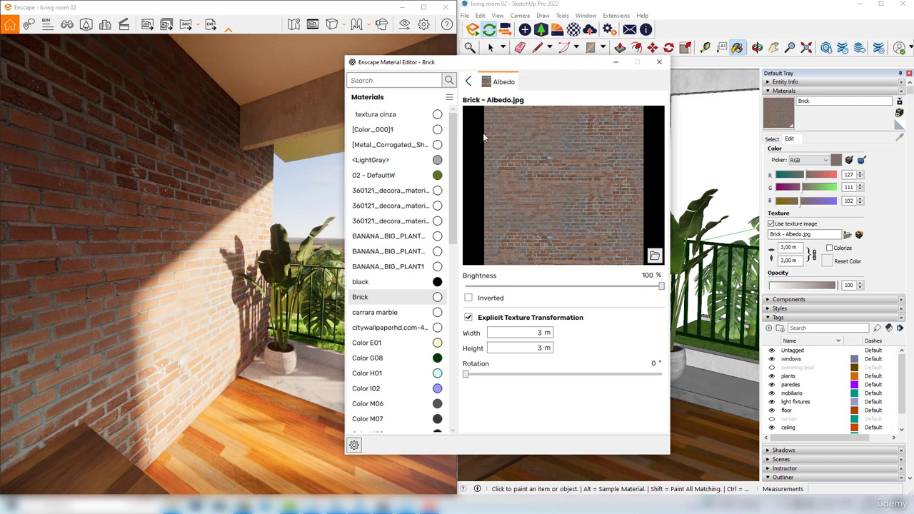
{"action": "left_click", "coordinate": [469, 81]}
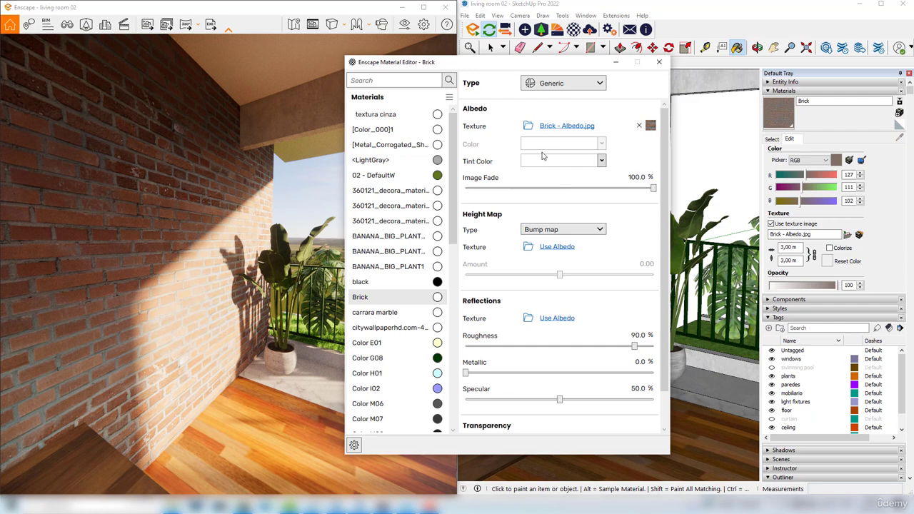
Try dark red and cyan tint colors on the Brick albedo, restoring the tint to white
{"action": "left_click", "coordinate": [602, 161]}
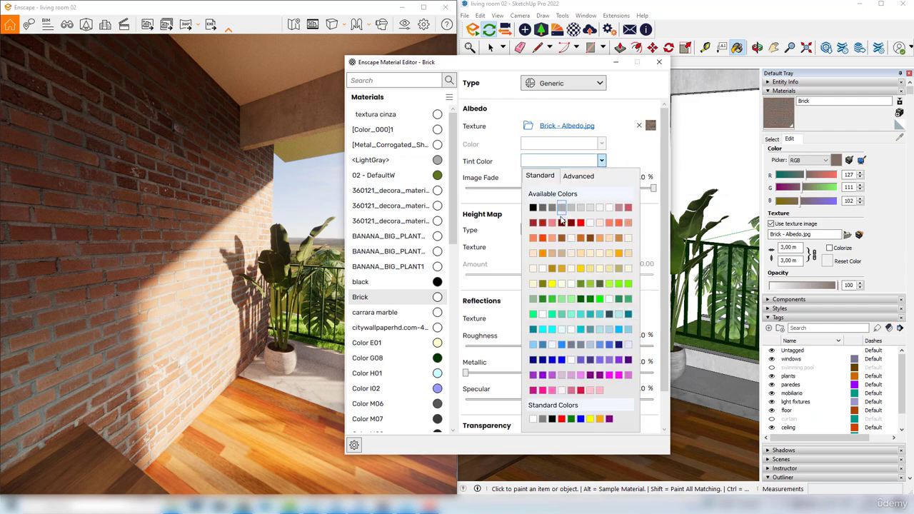
{"action": "left_click", "coordinate": [561, 222]}
{"action": "left_click", "coordinate": [602, 161]}
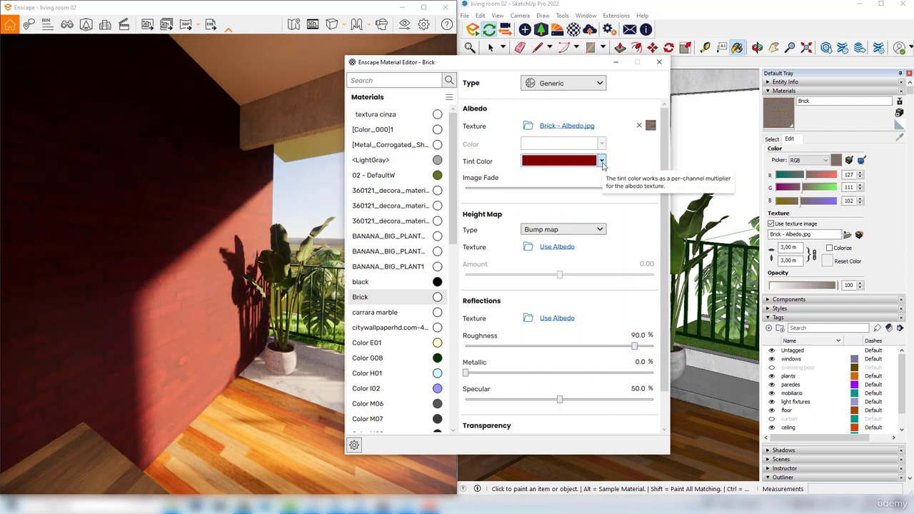
{"action": "left_click", "coordinate": [602, 162]}
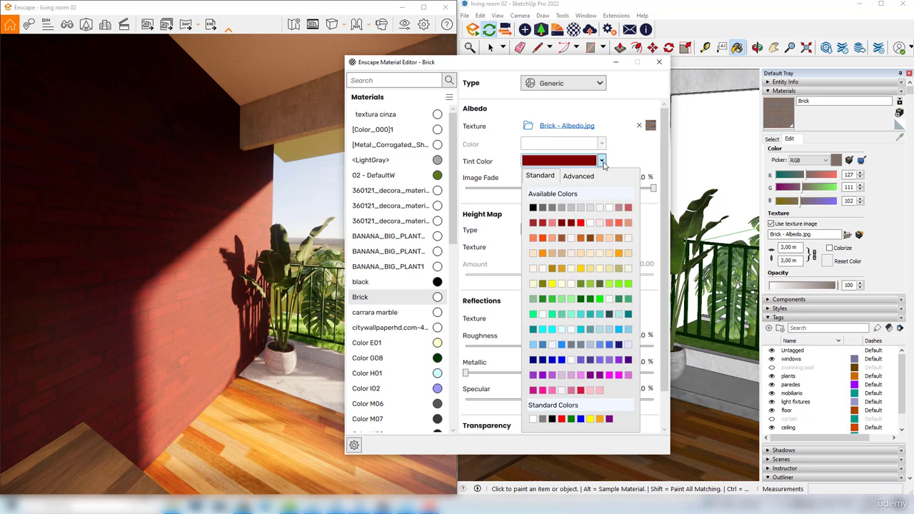
{"action": "left_click", "coordinate": [543, 330]}
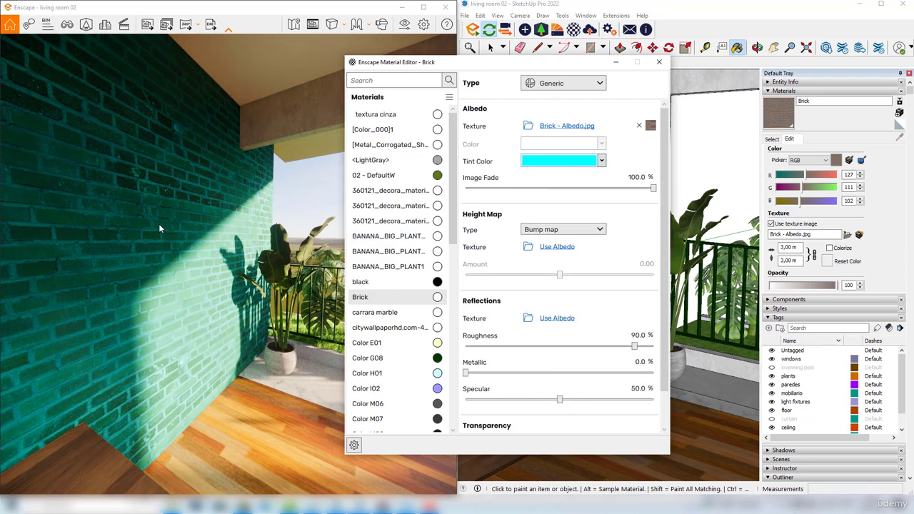
{"action": "left_click", "coordinate": [603, 160]}
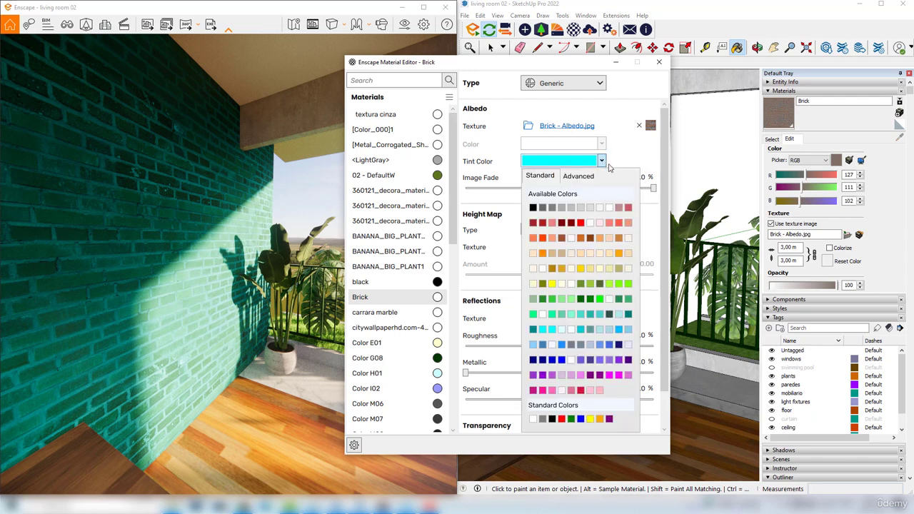
{"action": "left_click", "coordinate": [608, 209]}
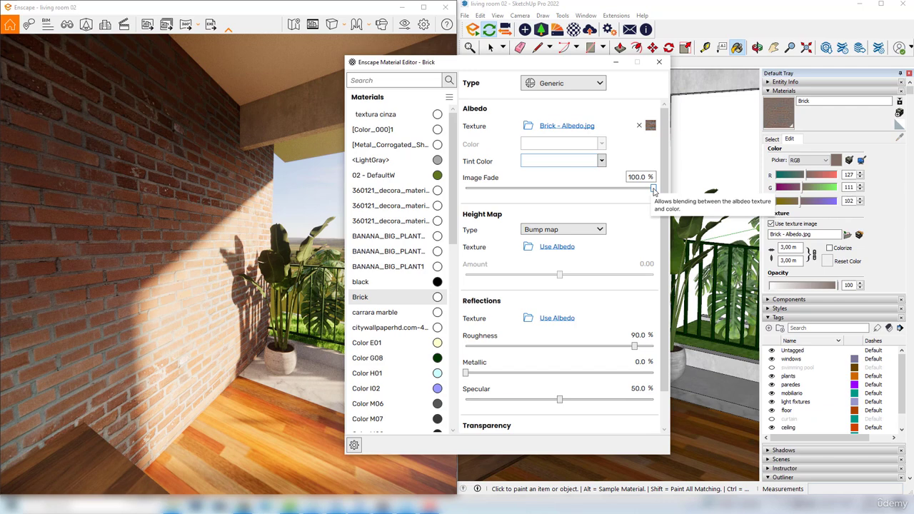
Try an albedo image fade of 0%, restore it to 100%, and dismiss the texture browser without changing the image
{"action": "left_click_drag", "start_coordinate": [653, 188], "coordinate": [461, 202]}
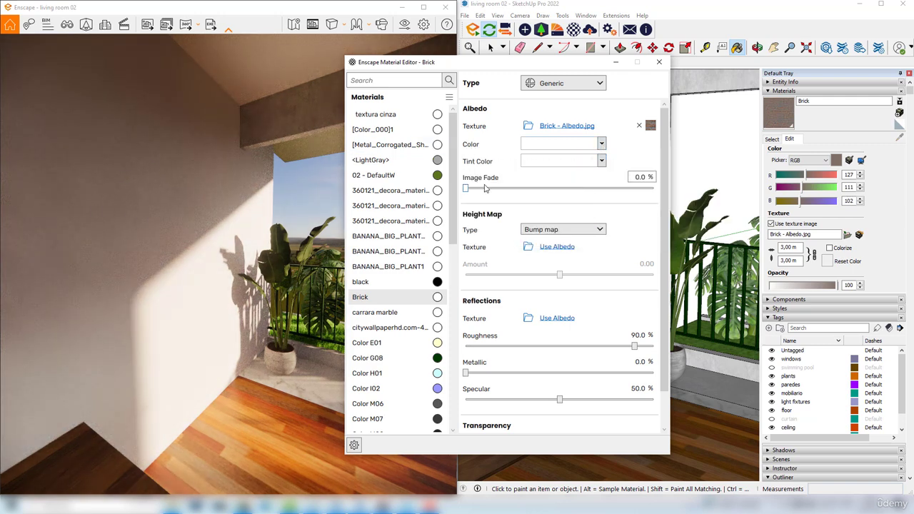
{"action": "left_click_drag", "start_coordinate": [466, 187], "coordinate": [653, 189]}
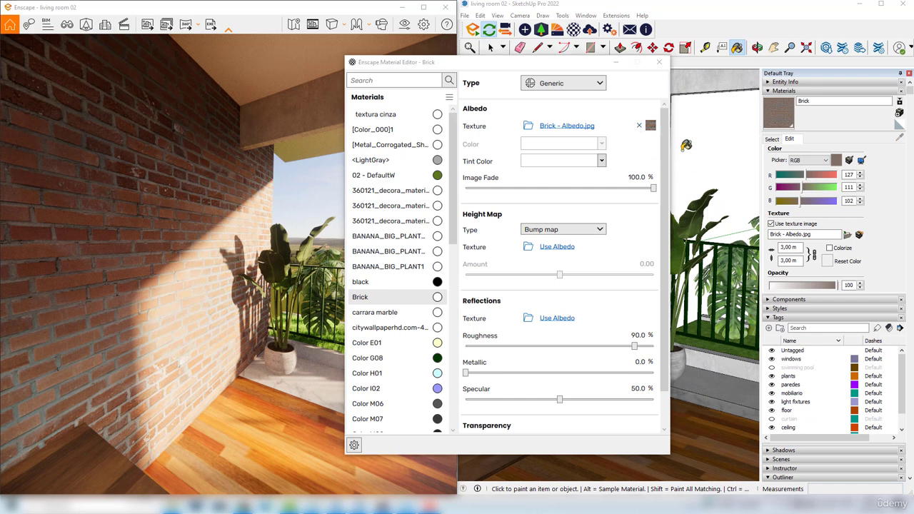
{"action": "left_click", "coordinate": [528, 127]}
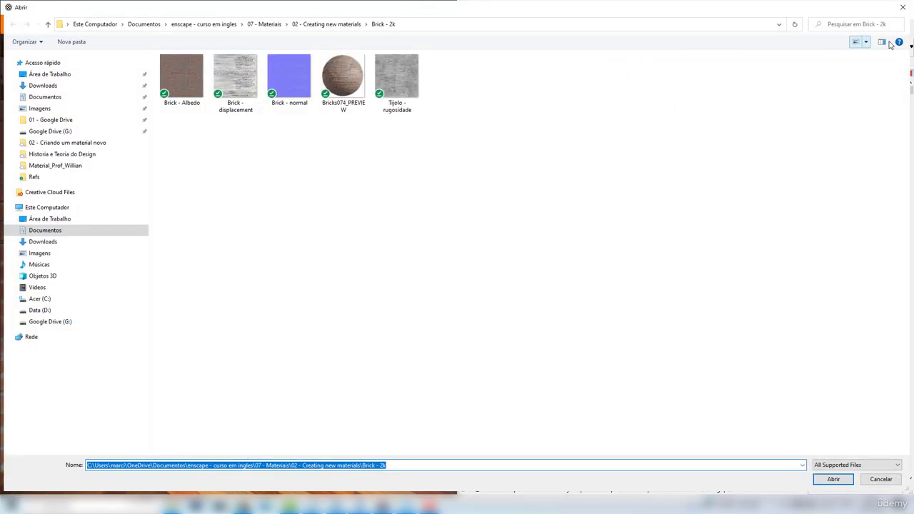
{"action": "left_click", "coordinate": [904, 9]}
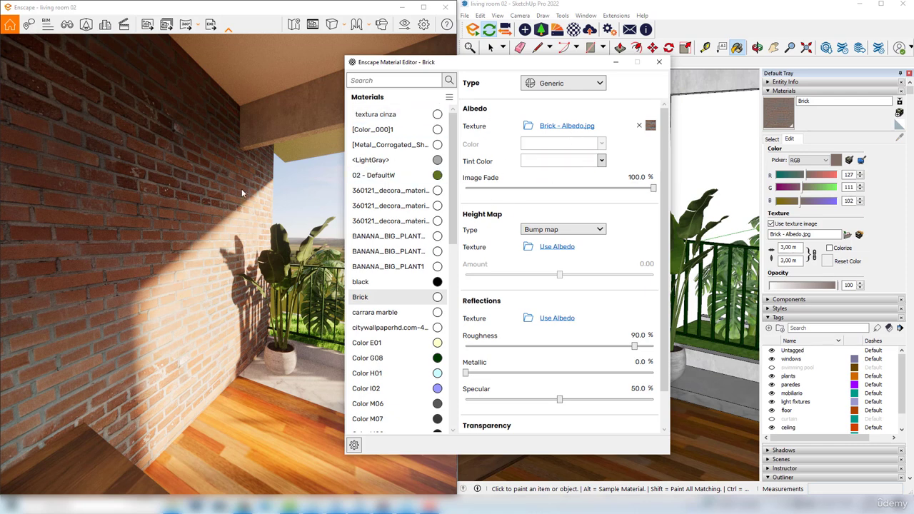
Choose Bump map as the Brick material's height map type
{"action": "scroll", "coordinate": [166, 238], "scroll_direction": "up", "scroll_amount": 3}
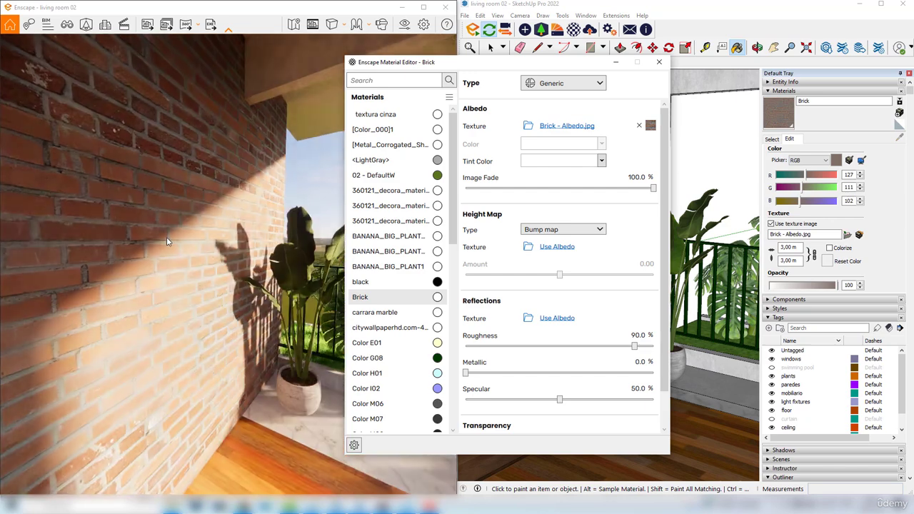
{"action": "left_click_drag", "start_coordinate": [665, 164], "coordinate": [666, 172]}
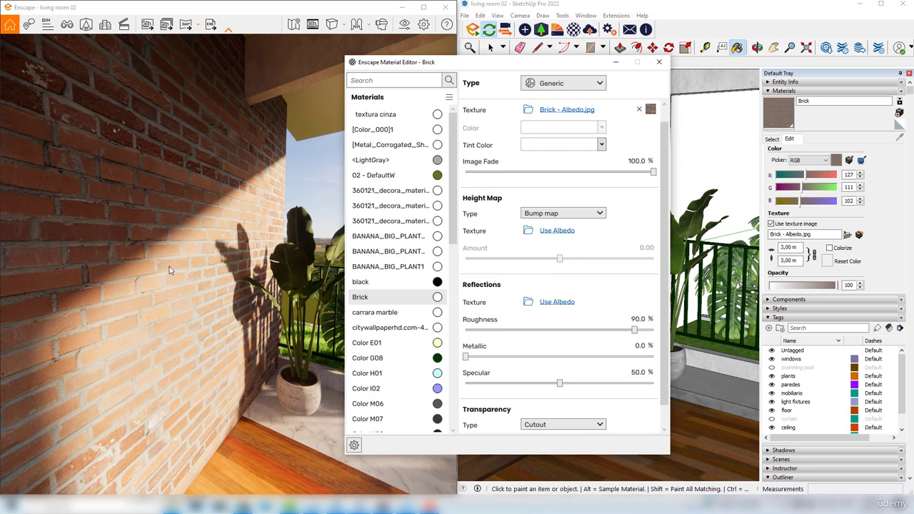
{"action": "left_click_drag", "start_coordinate": [170, 266], "coordinate": [160, 266]}
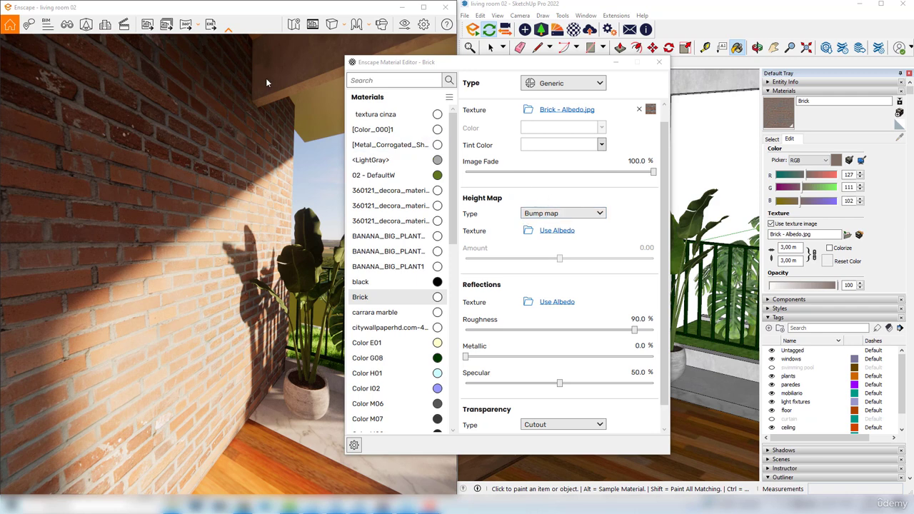
{"action": "left_click", "coordinate": [577, 213]}
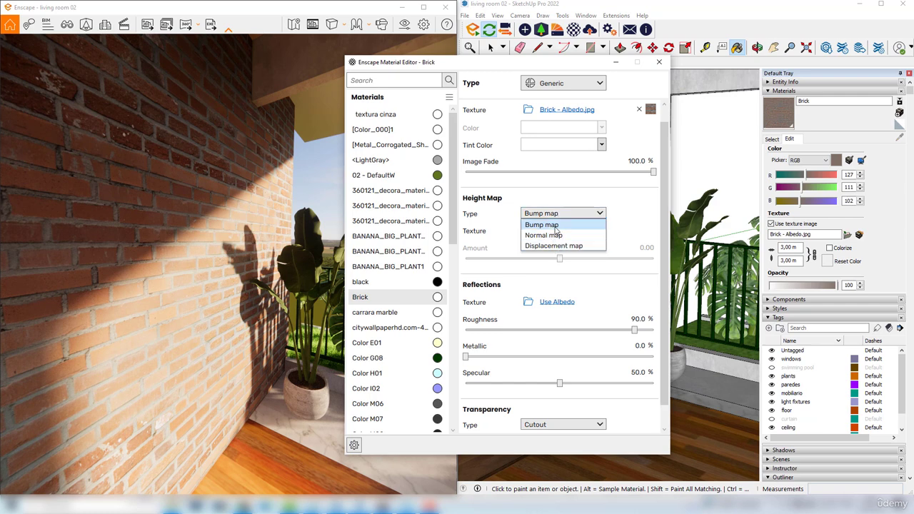
{"action": "left_click", "coordinate": [555, 226]}
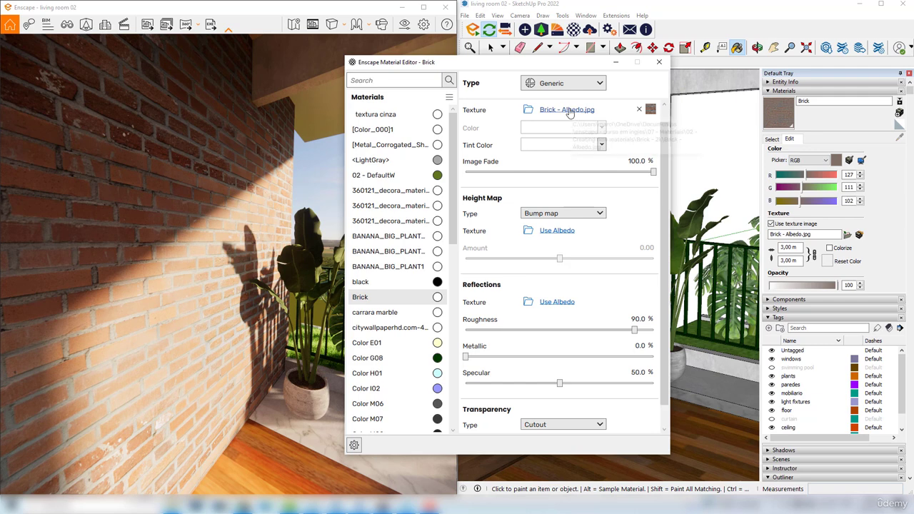
Preview the "Brick - bump and displacement" image at large size and load it as the Brick material's bump texture
{"action": "left_click", "coordinate": [528, 232]}
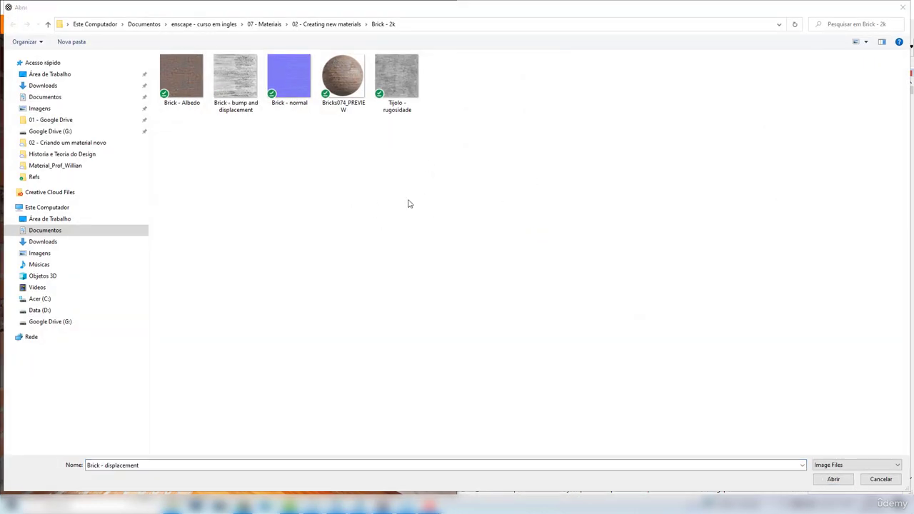
{"action": "left_click", "coordinate": [246, 73]}
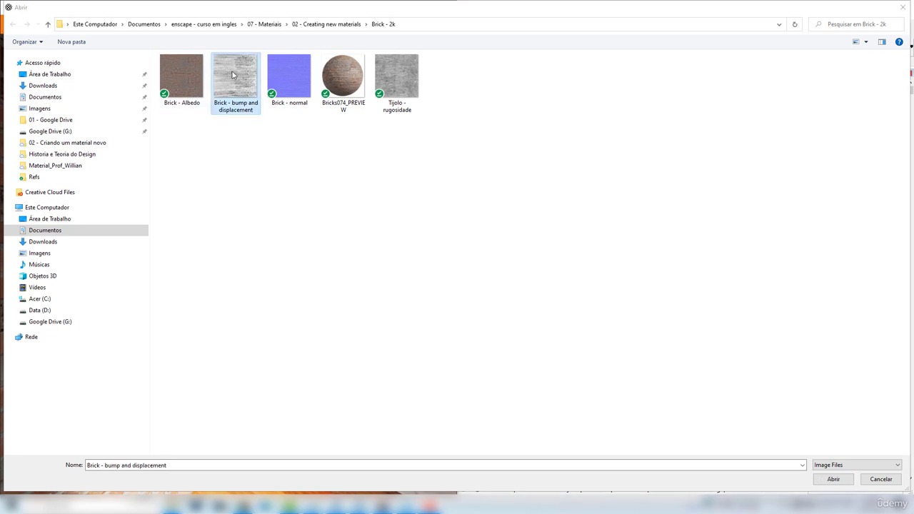
{"action": "right_click", "coordinate": [235, 76]}
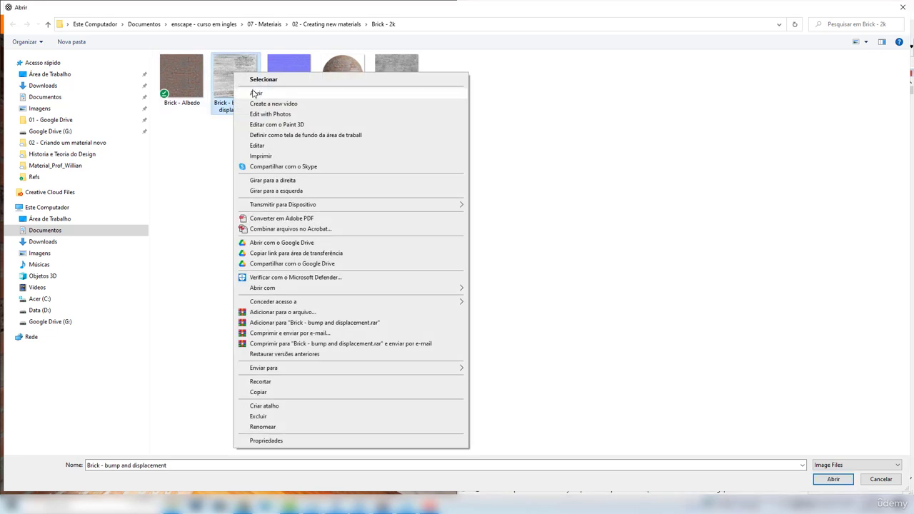
{"action": "left_click", "coordinate": [257, 93]}
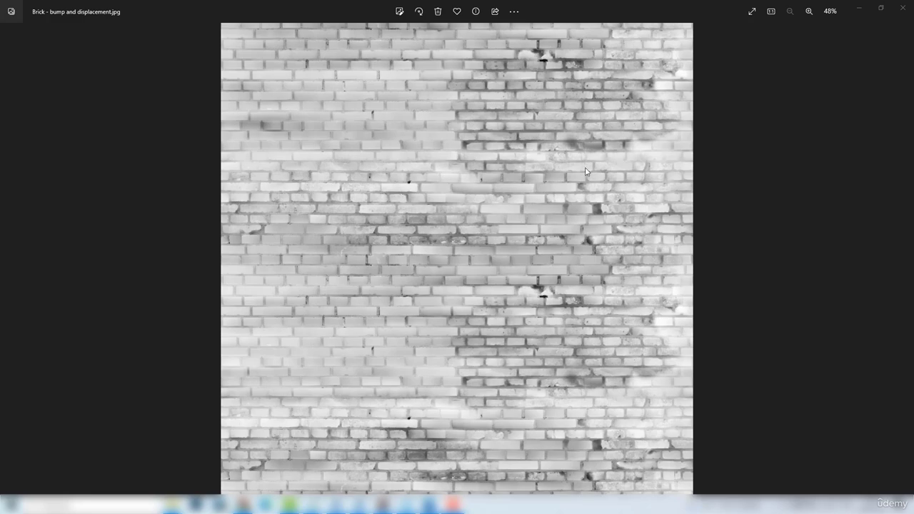
{"action": "left_click", "coordinate": [902, 8]}
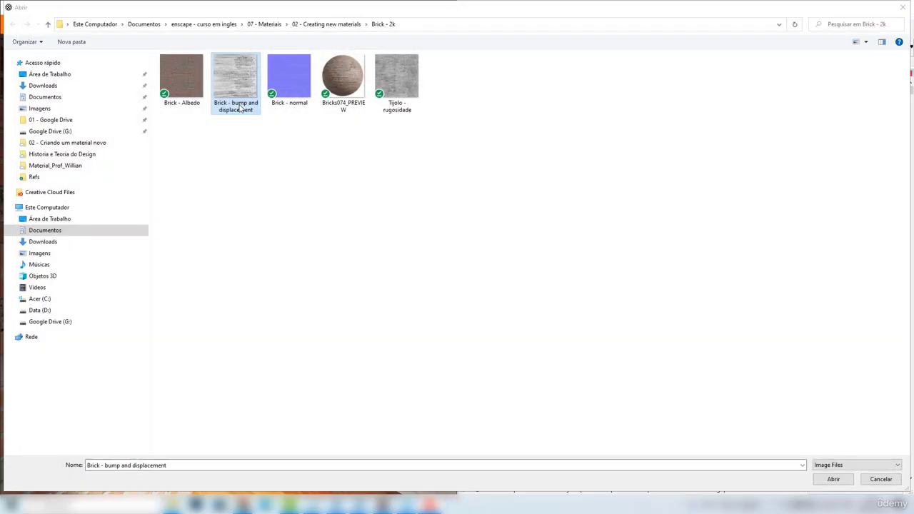
{"action": "left_click", "coordinate": [238, 105]}
{"action": "left_click", "coordinate": [829, 479]}
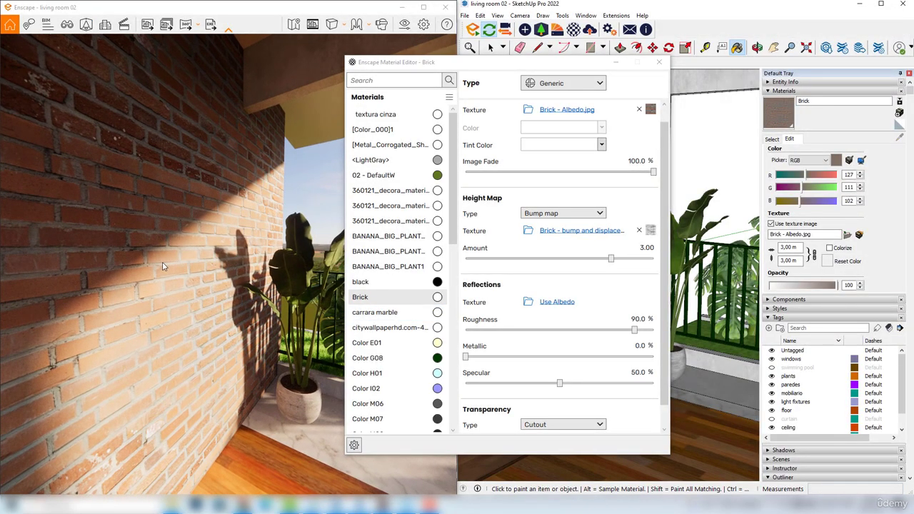
Raise the bump amount to 7.51 and fade the albedo image to 0% to inspect the wall's relief up close
{"action": "left_click_drag", "start_coordinate": [162, 266], "coordinate": [164, 264]}
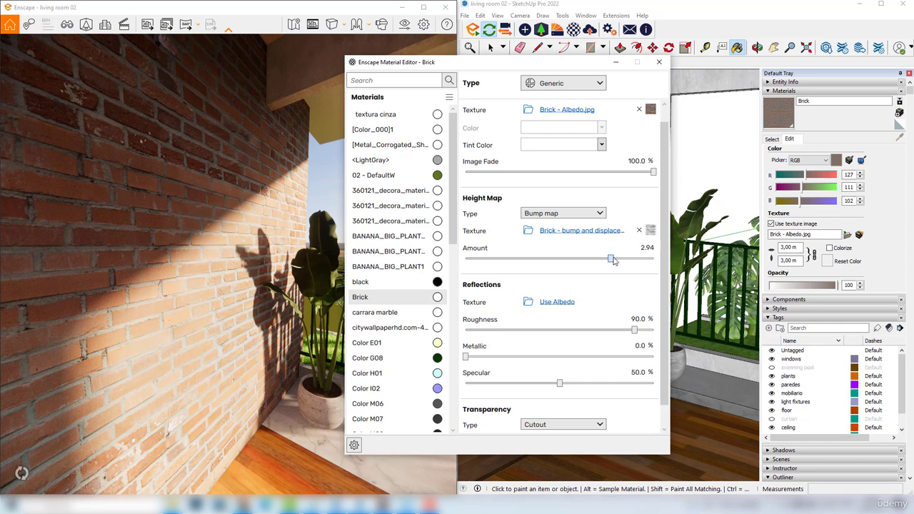
{"action": "left_click_drag", "start_coordinate": [613, 261], "coordinate": [642, 261]}
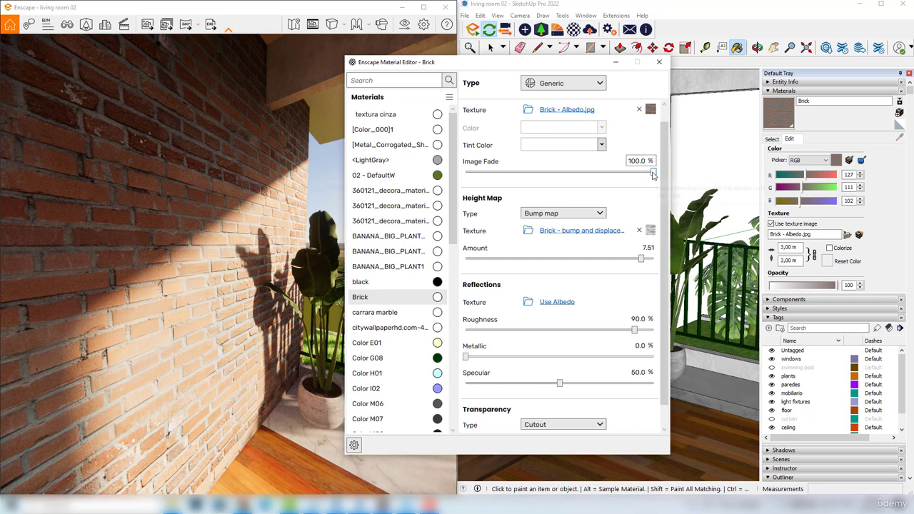
{"action": "left_click_drag", "start_coordinate": [653, 175], "coordinate": [648, 173]}
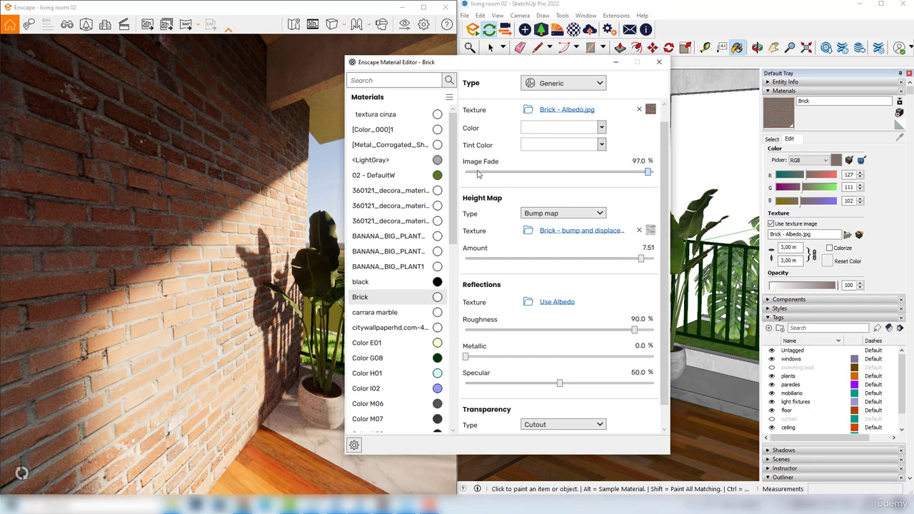
{"action": "left_click_drag", "start_coordinate": [478, 174], "coordinate": [466, 174]}
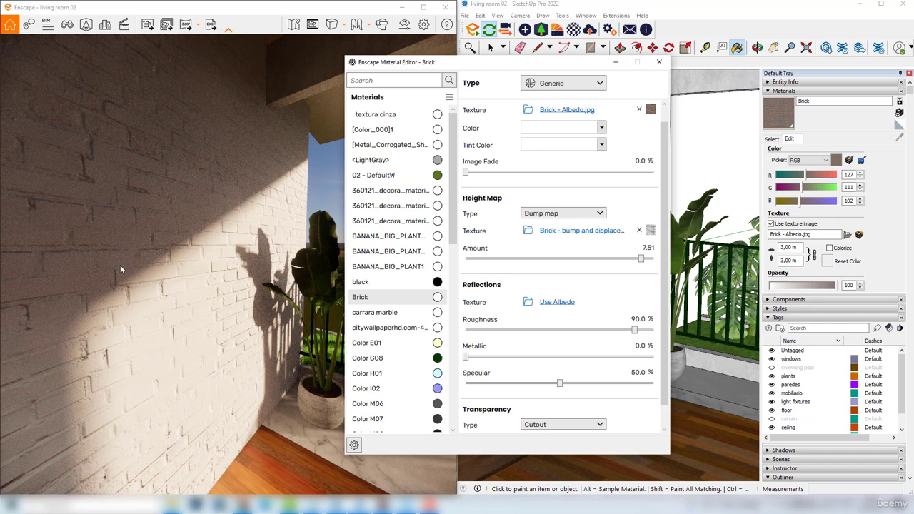
{"action": "scroll", "coordinate": [120, 266], "scroll_direction": "up", "scroll_amount": 3}
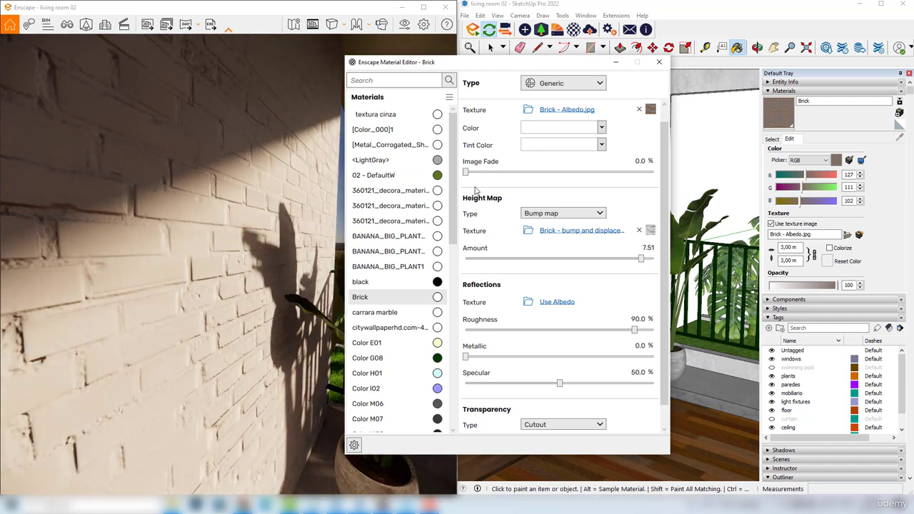
{"action": "left_click_drag", "start_coordinate": [160, 238], "coordinate": [160, 252]}
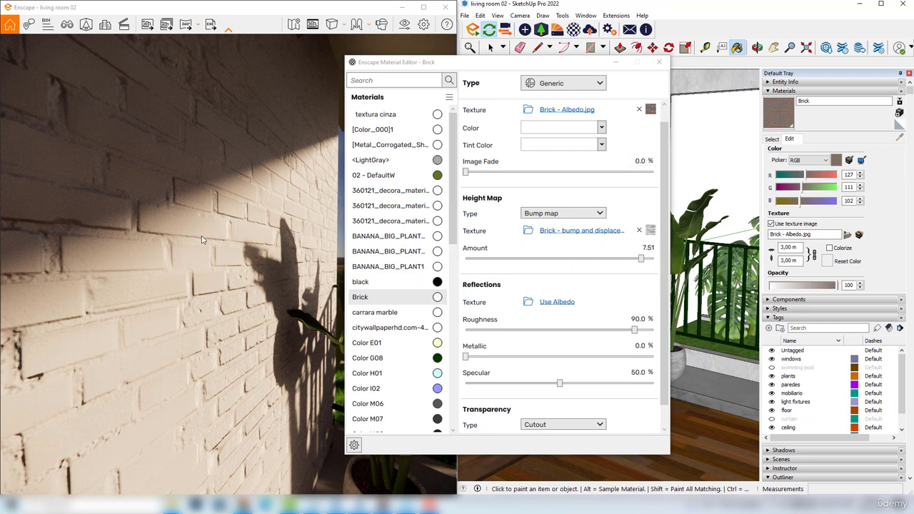
Try a bump amount of 8.79 and restore the albedo image fade to 100%
{"action": "left_click_drag", "start_coordinate": [641, 258], "coordinate": [649, 261]}
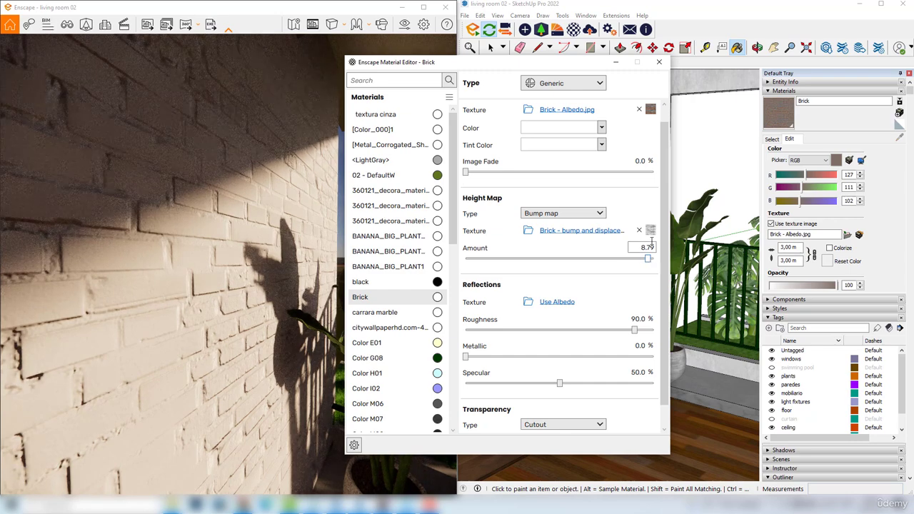
{"action": "left_click", "coordinate": [466, 174]}
{"action": "left_click_drag", "start_coordinate": [544, 173], "coordinate": [656, 172]}
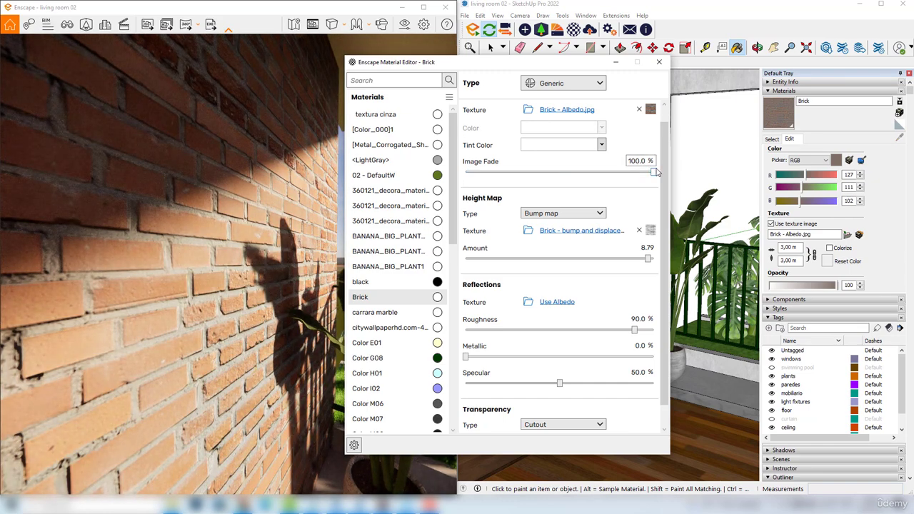
Set the Brick bump amount to 7.08 and check the brick wall beside the balcony in the render
{"action": "left_click_drag", "start_coordinate": [647, 259], "coordinate": [639, 262]}
{"action": "left_click", "coordinate": [258, 245]}
{"action": "scroll", "coordinate": [258, 245], "scroll_direction": "down", "scroll_amount": 3}
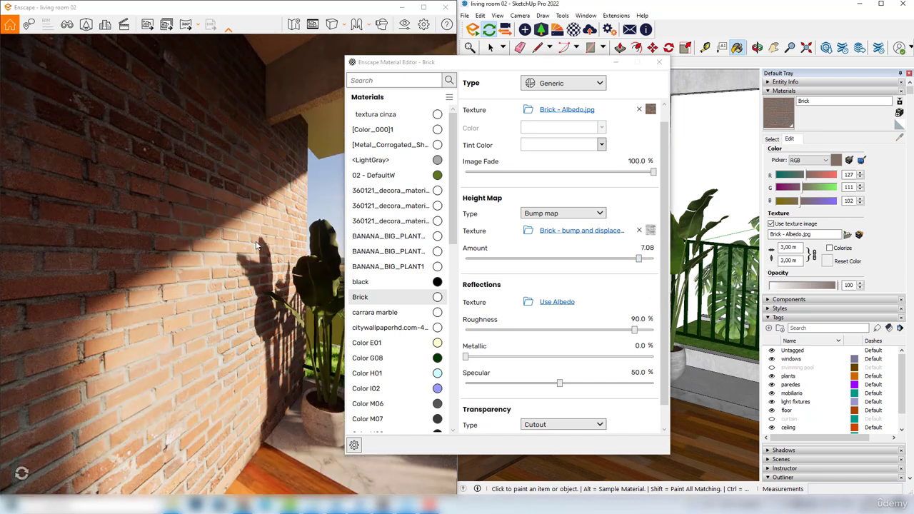
{"action": "left_click_drag", "start_coordinate": [240, 305], "coordinate": [202, 230]}
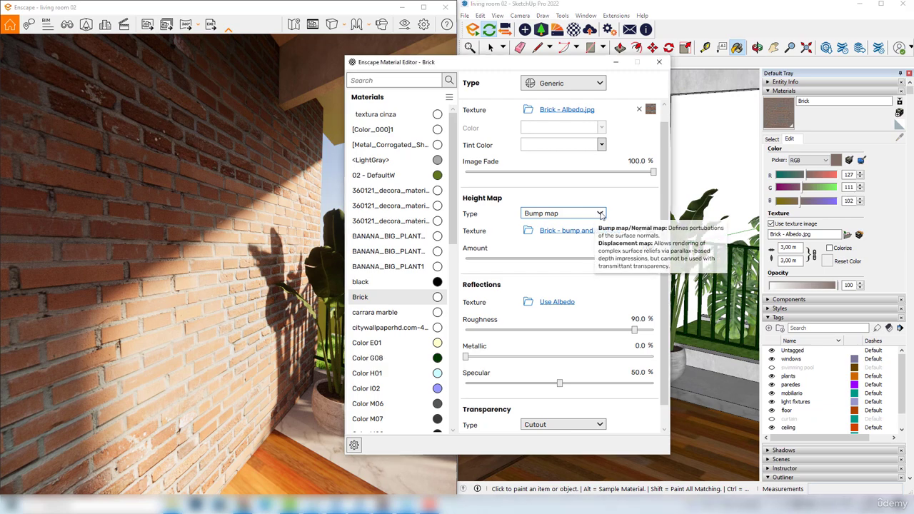
Set the Brick material's height map type to Normal map and load the "Brick - normal" image as its texture
{"action": "left_click", "coordinate": [547, 214]}
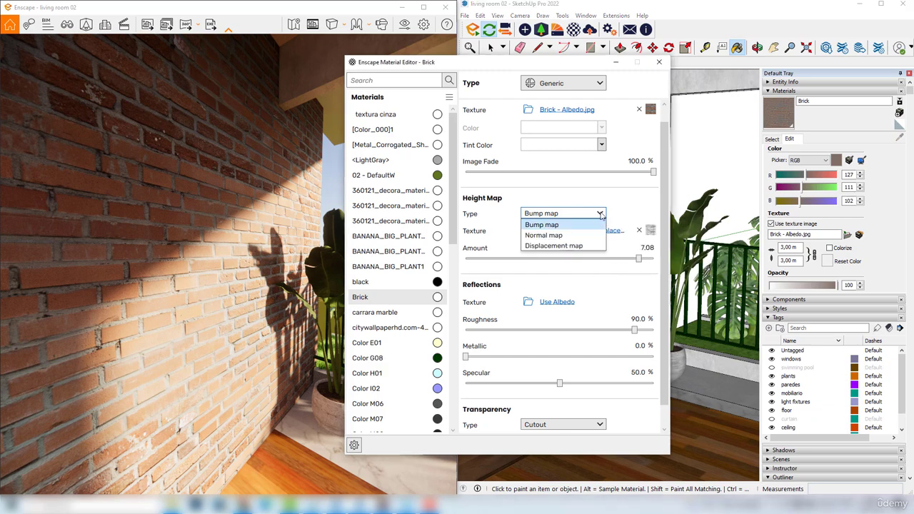
{"action": "left_click", "coordinate": [554, 235]}
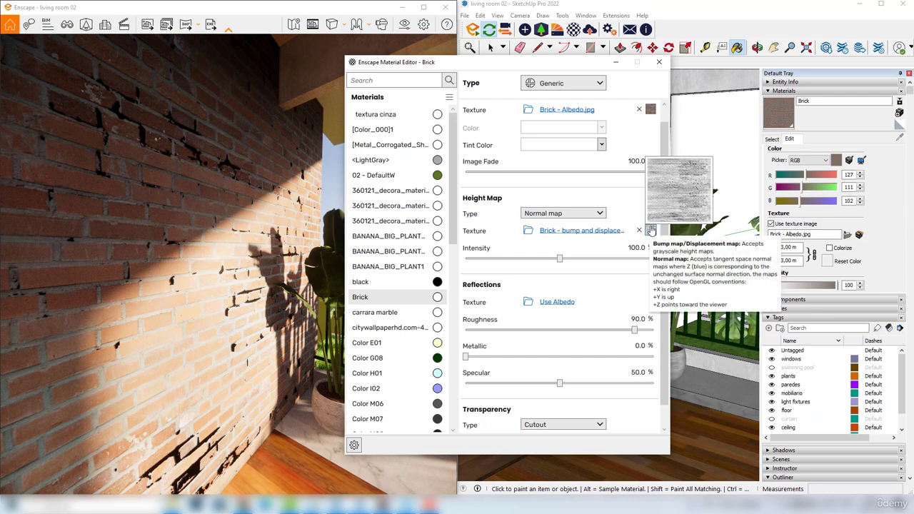
{"action": "left_click", "coordinate": [530, 232]}
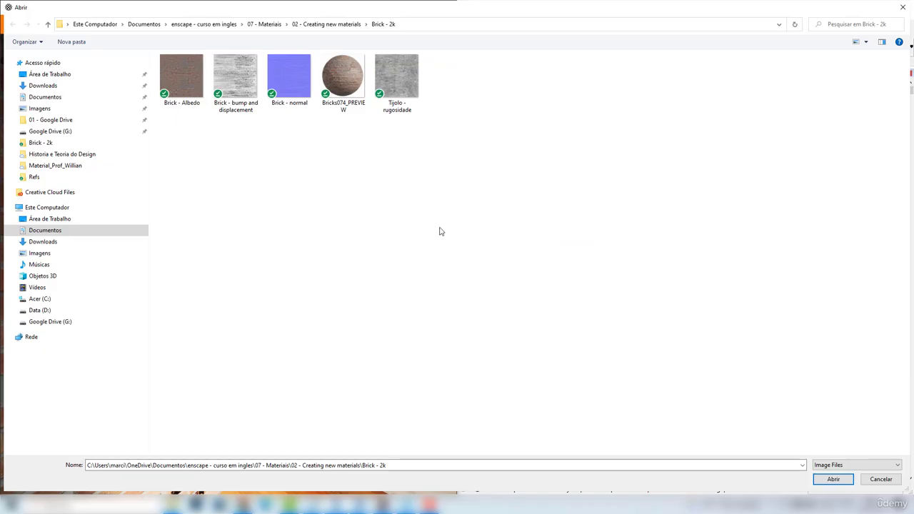
{"action": "left_click", "coordinate": [290, 99]}
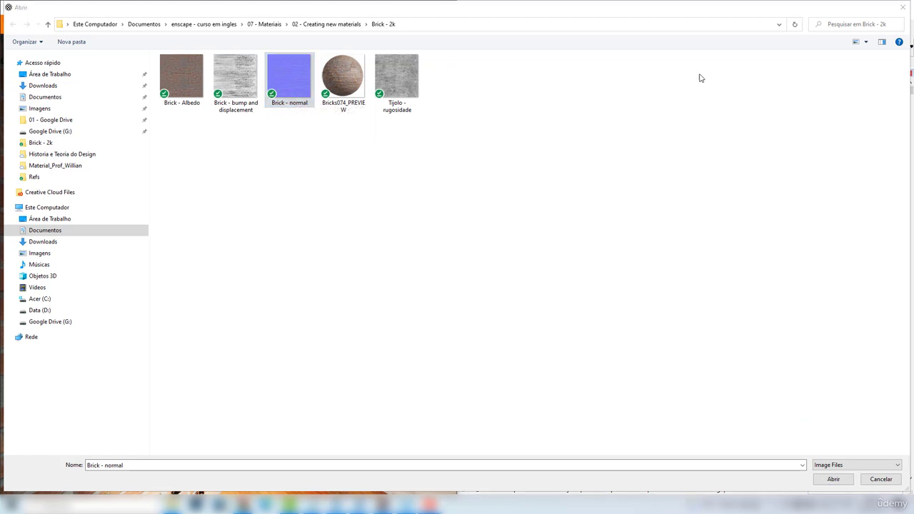
{"action": "left_click", "coordinate": [275, 94]}
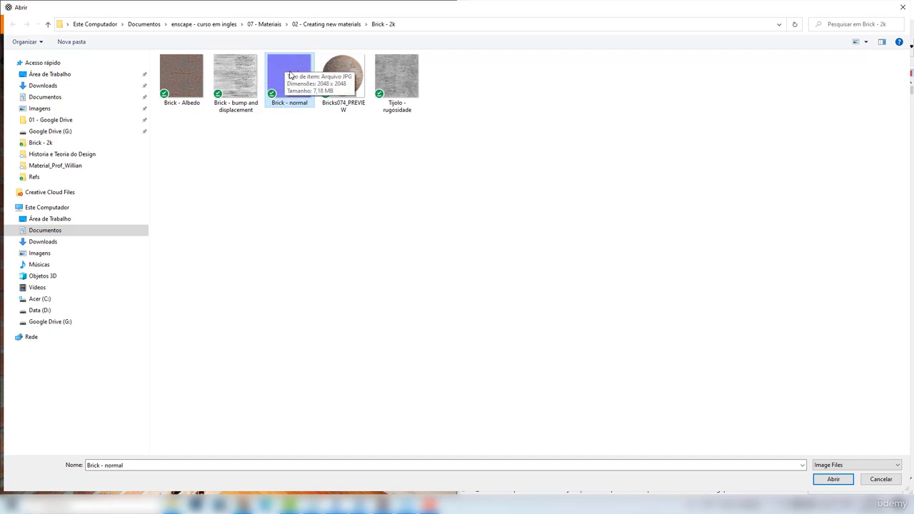
{"action": "left_click", "coordinate": [833, 480]}
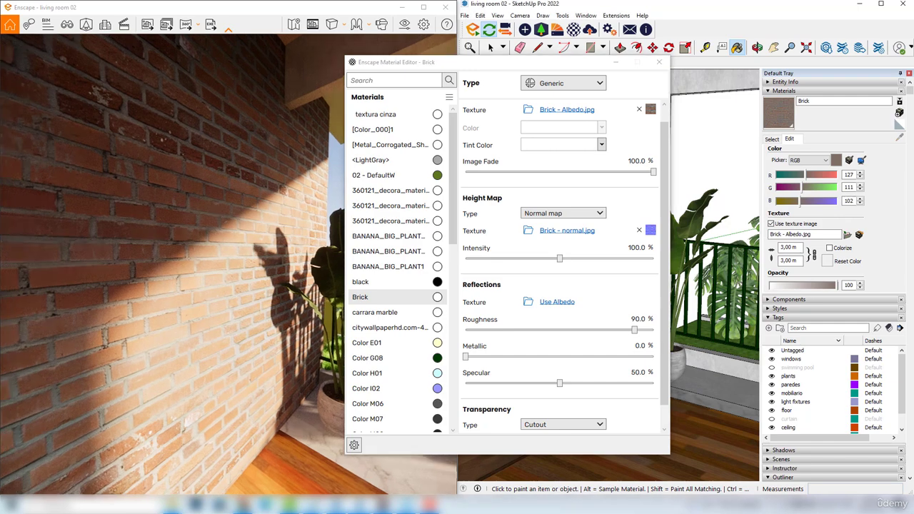
Try a normal map intensity of 182.3%, inspect the brick relief in the render, and reduce the intensity to 162.8%
{"action": "left_click_drag", "start_coordinate": [189, 421], "coordinate": [129, 333]}
{"action": "scroll", "coordinate": [206, 321], "scroll_direction": "up", "scroll_amount": 4}
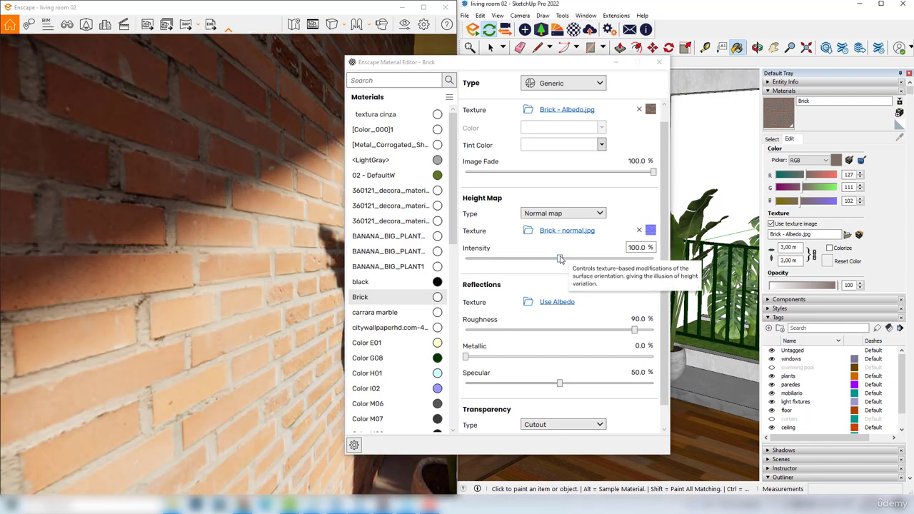
{"action": "left_click_drag", "start_coordinate": [560, 259], "coordinate": [626, 259]}
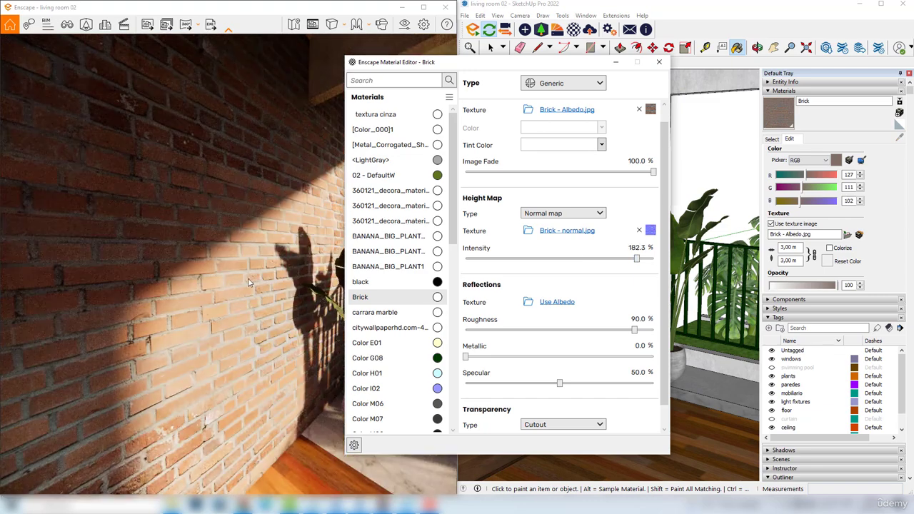
{"action": "left_click_drag", "start_coordinate": [142, 279], "coordinate": [157, 280]}
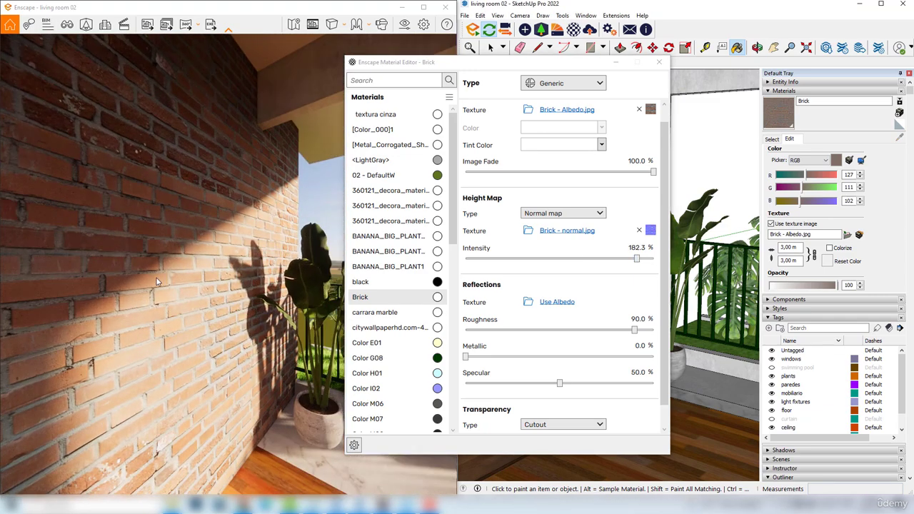
{"action": "scroll", "coordinate": [138, 295], "scroll_direction": "up", "scroll_amount": 2}
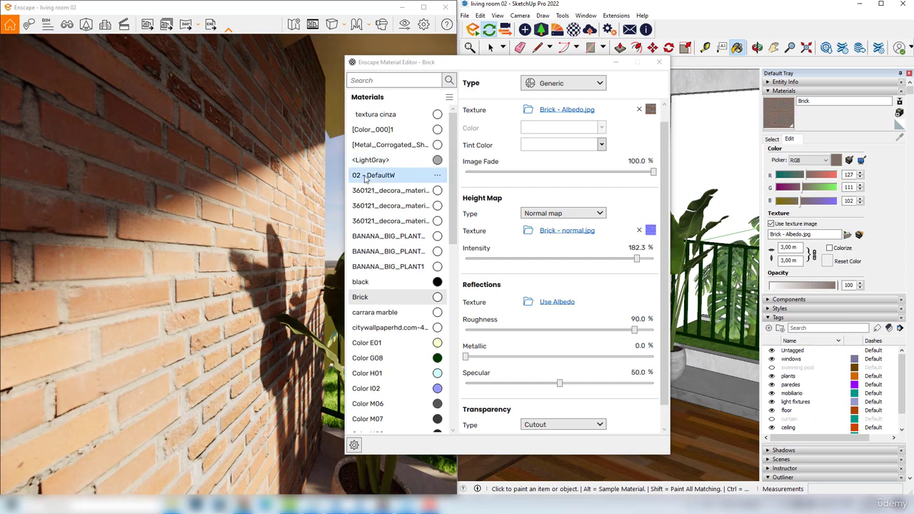
{"action": "left_click", "coordinate": [653, 174]}
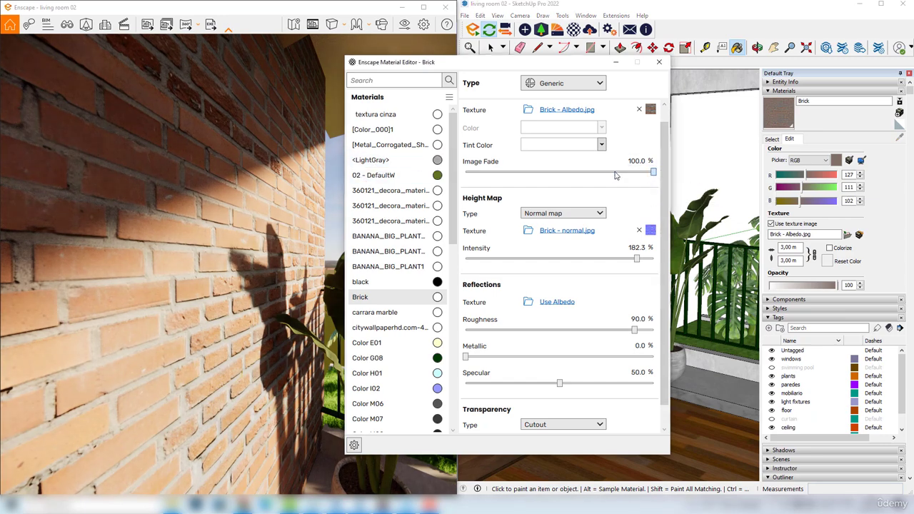
{"action": "mouse_move", "coordinate": [653, 172]}
{"action": "left_mouse_down"}
{"action": "mouse_move", "coordinate": [466, 173]}
{"action": "mouse_move", "coordinate": [655, 173]}
{"action": "left_mouse_up"}
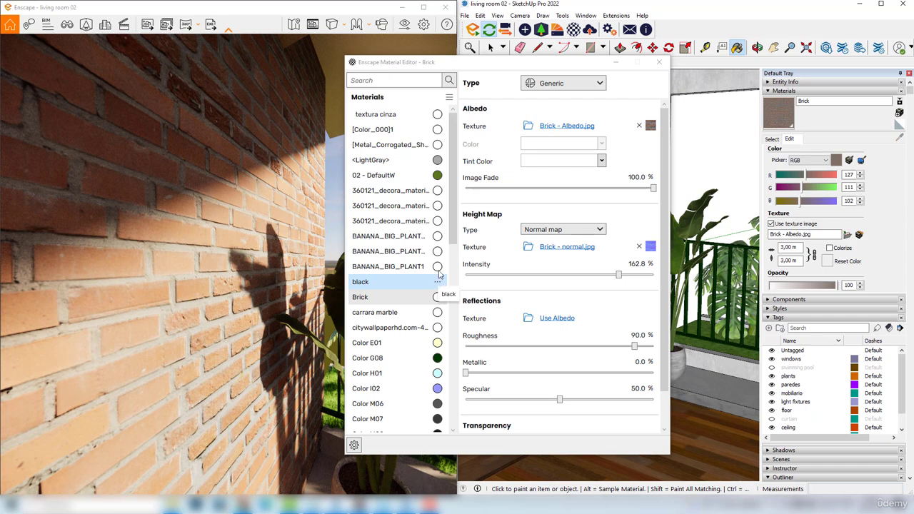
Change the Brick height map type to Displacement map and load the "Brick - bump and displacement" image as its texture
{"action": "left_click", "coordinate": [596, 229]}
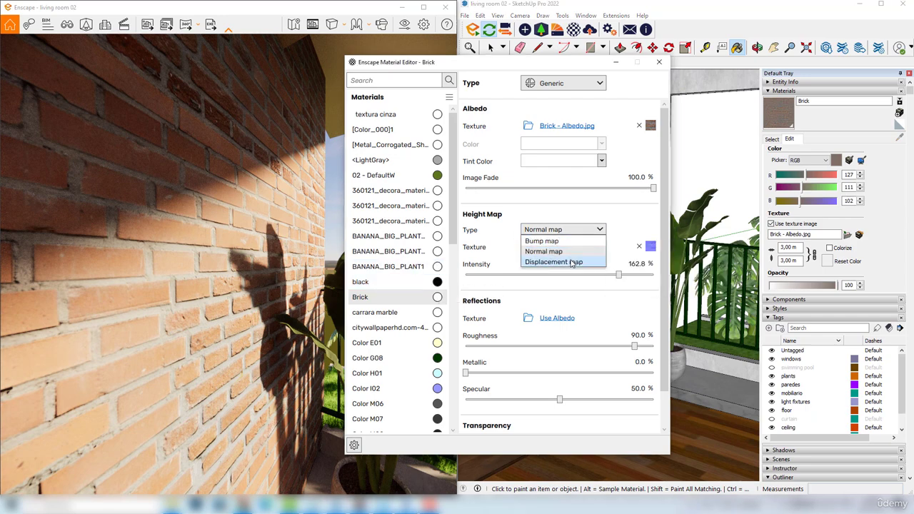
{"action": "left_click", "coordinate": [573, 262]}
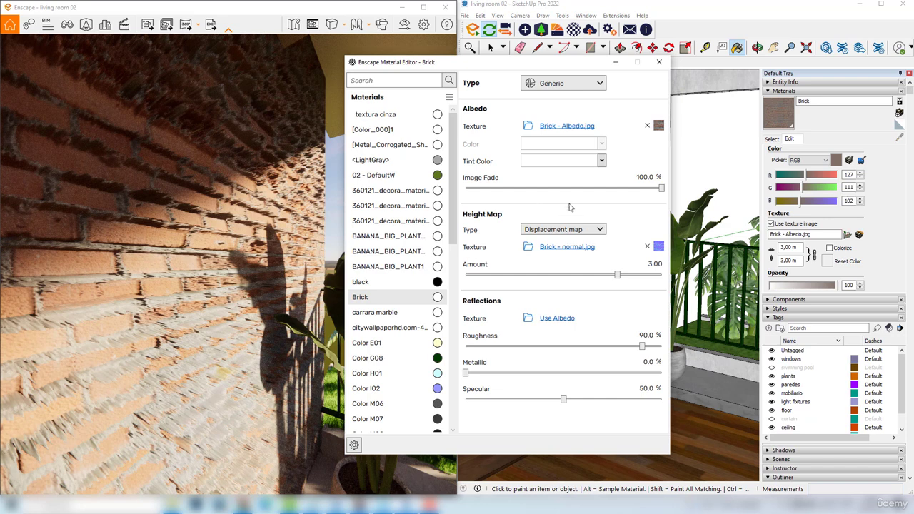
{"action": "mouse_move", "coordinate": [580, 230]}
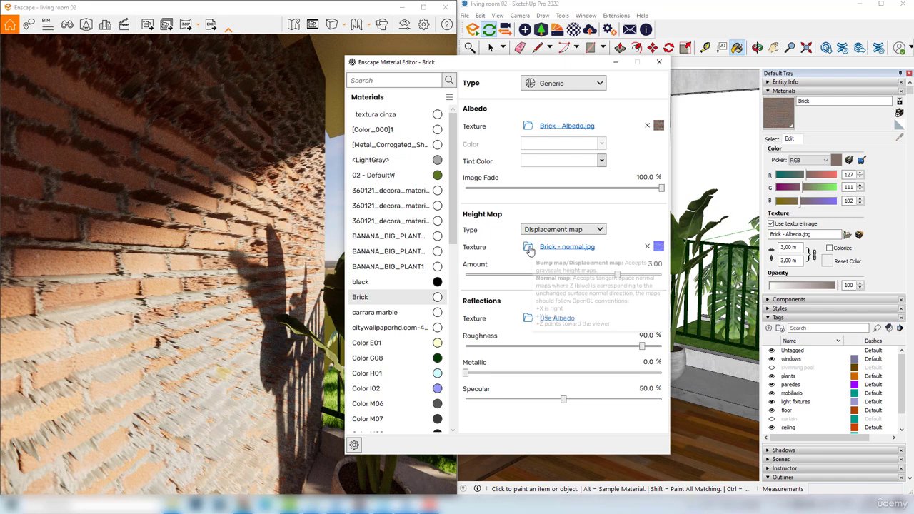
{"action": "left_click", "coordinate": [530, 249]}
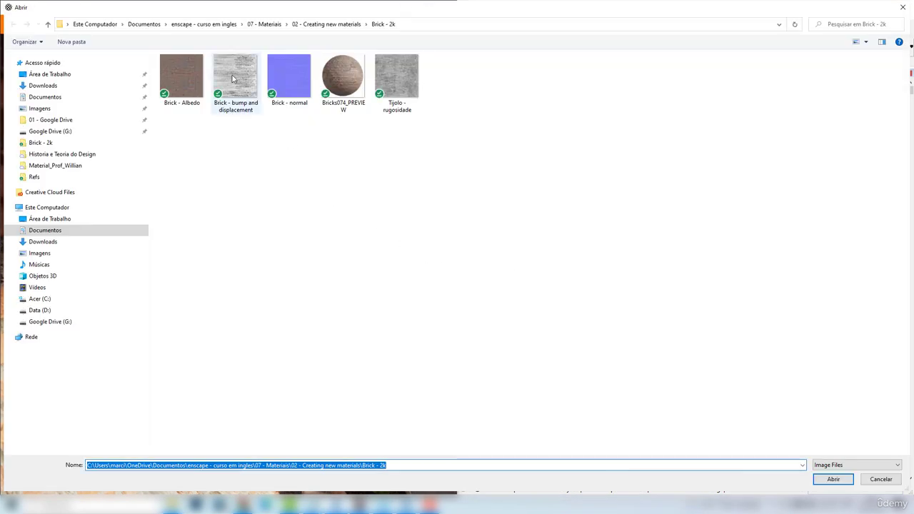
{"action": "left_click", "coordinate": [221, 82]}
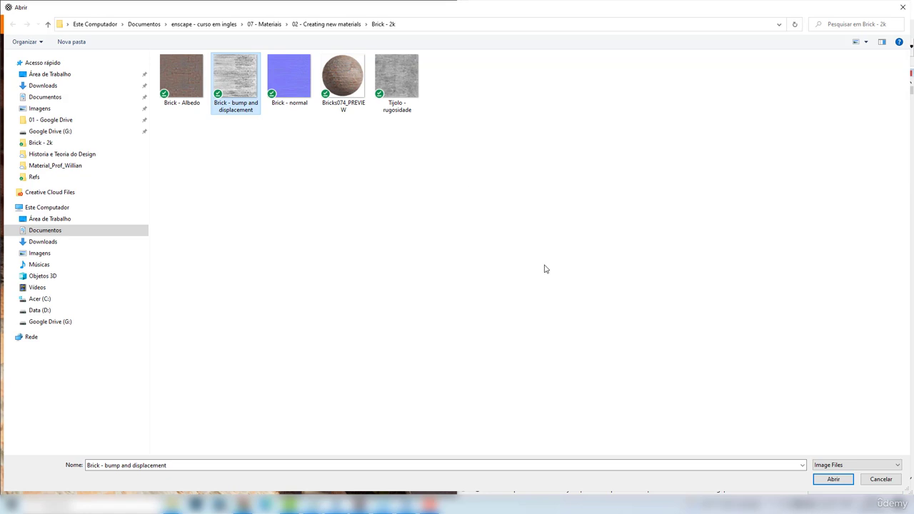
{"action": "left_click", "coordinate": [833, 480]}
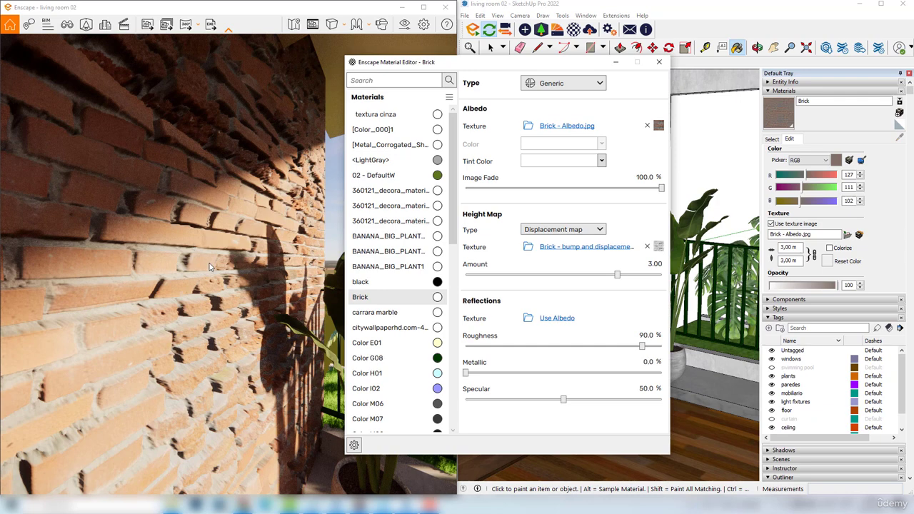
Set the Brick displacement amount to 1.40 and check the wall's relief in the render
{"action": "left_click_drag", "start_coordinate": [219, 281], "coordinate": [236, 253]}
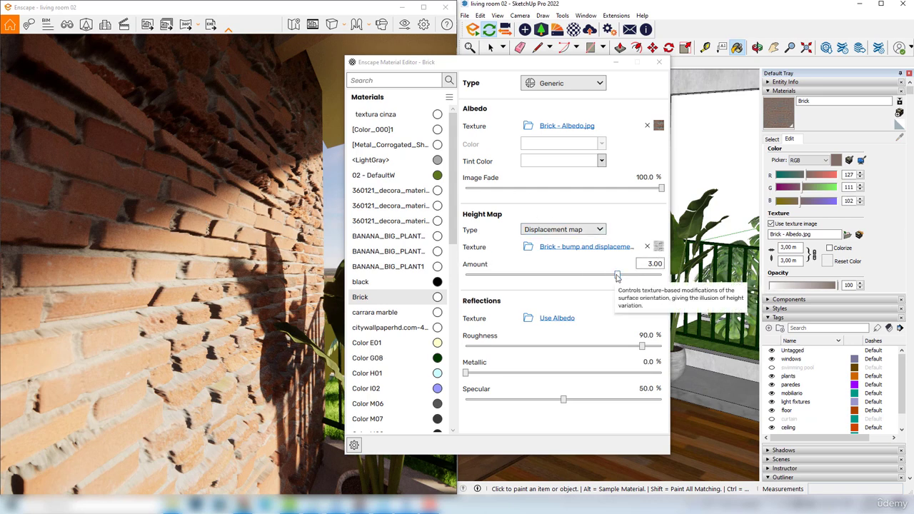
{"action": "left_click_drag", "start_coordinate": [617, 274], "coordinate": [615, 275]}
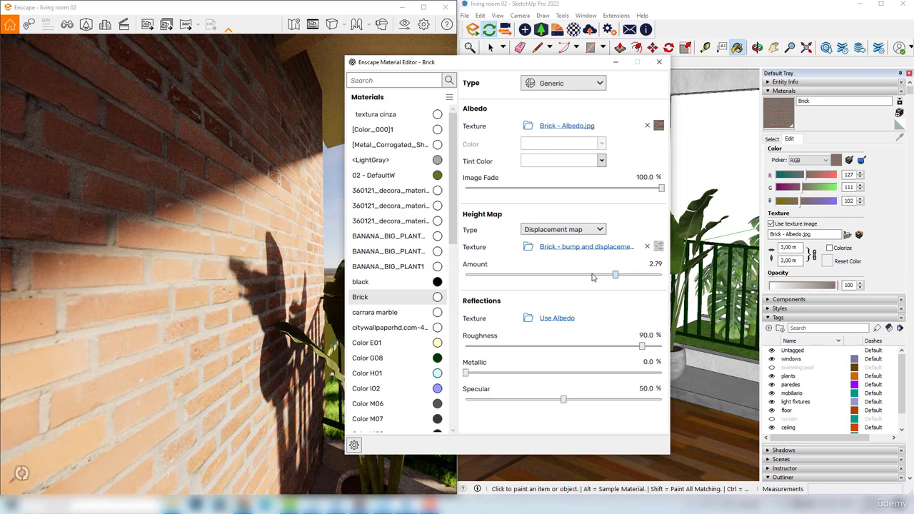
{"action": "left_click", "coordinate": [596, 276]}
{"action": "left_click", "coordinate": [595, 275]}
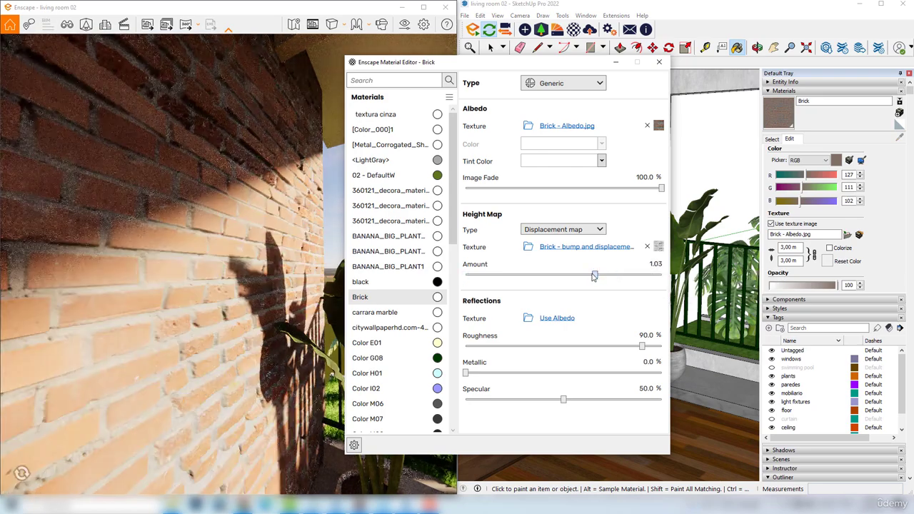
{"action": "left_click_drag", "start_coordinate": [593, 276], "coordinate": [600, 275]}
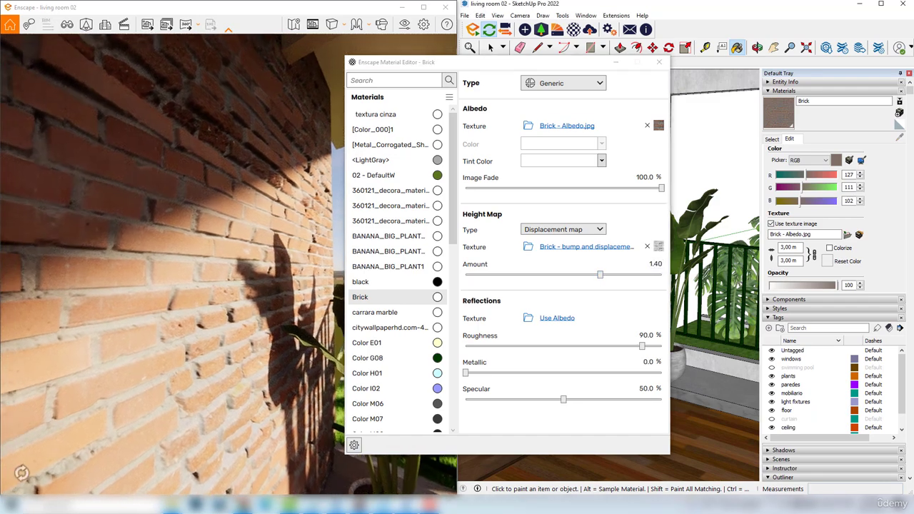
{"action": "right_click_drag", "start_coordinate": [214, 285], "coordinate": [175, 189]}
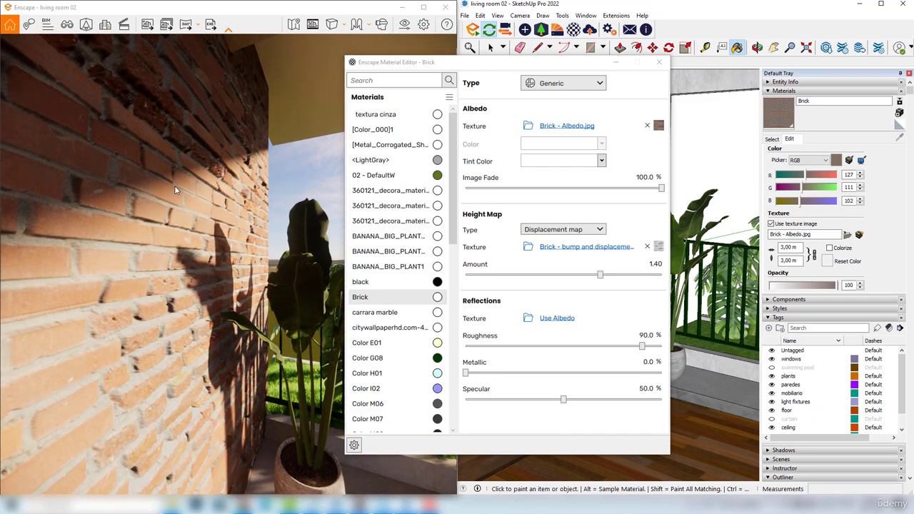
Set the Brick height map to Normal map, load the "Brick - normal" image, and set its intensity to 162.5%
{"action": "left_click", "coordinate": [577, 229]}
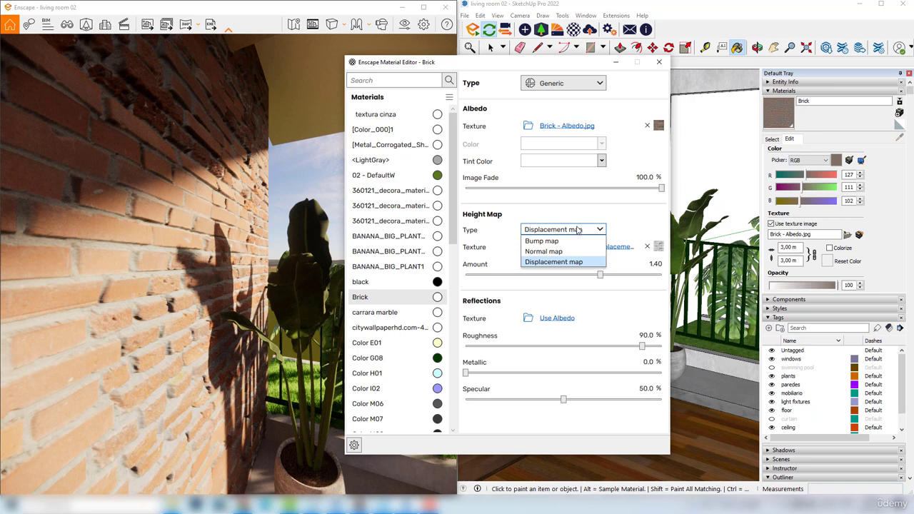
{"action": "left_click", "coordinate": [556, 233]}
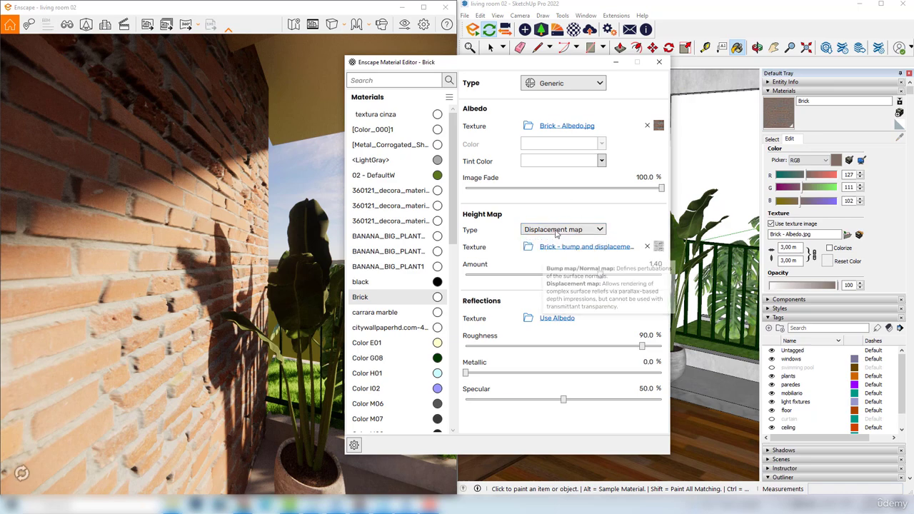
{"action": "left_click", "coordinate": [528, 249]}
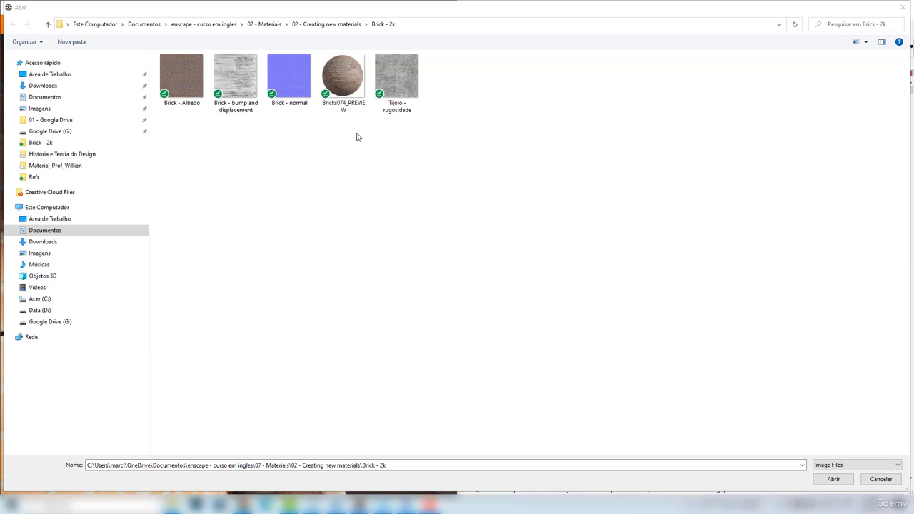
{"action": "left_click", "coordinate": [289, 82]}
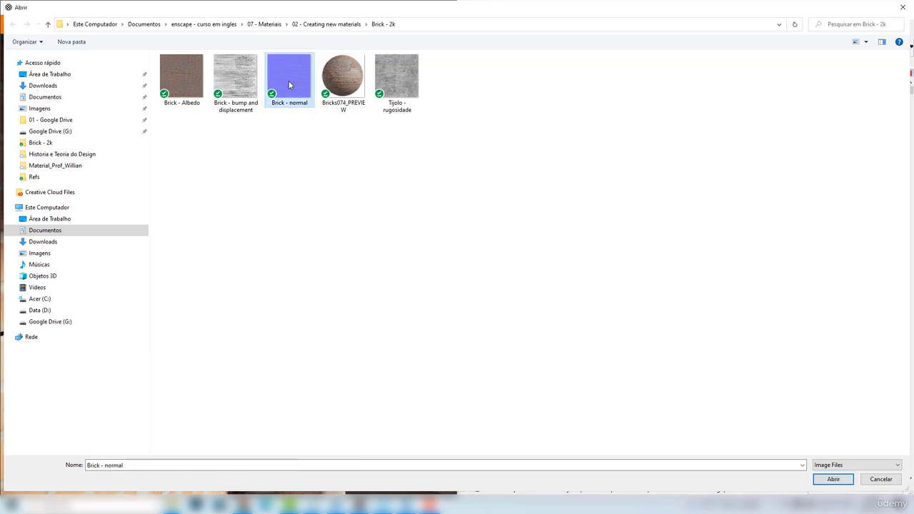
{"action": "left_click", "coordinate": [833, 479]}
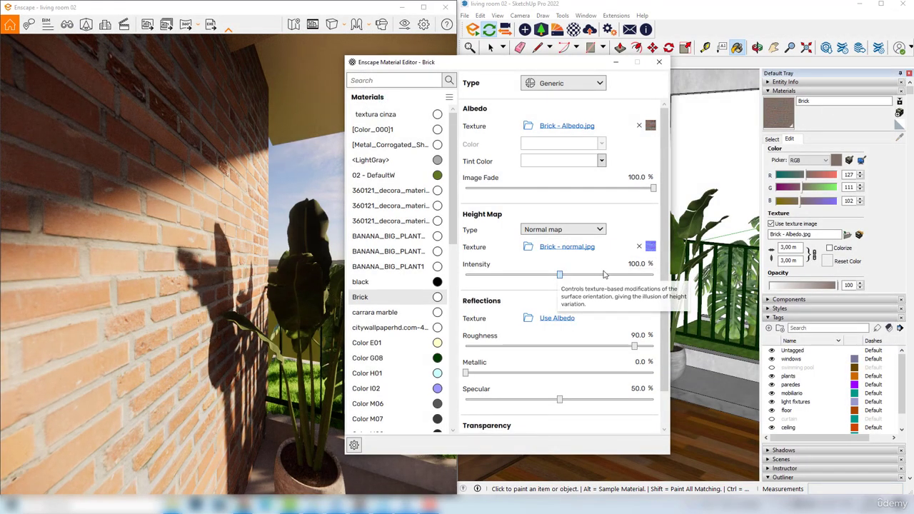
{"action": "left_click_drag", "start_coordinate": [561, 273], "coordinate": [627, 276]}
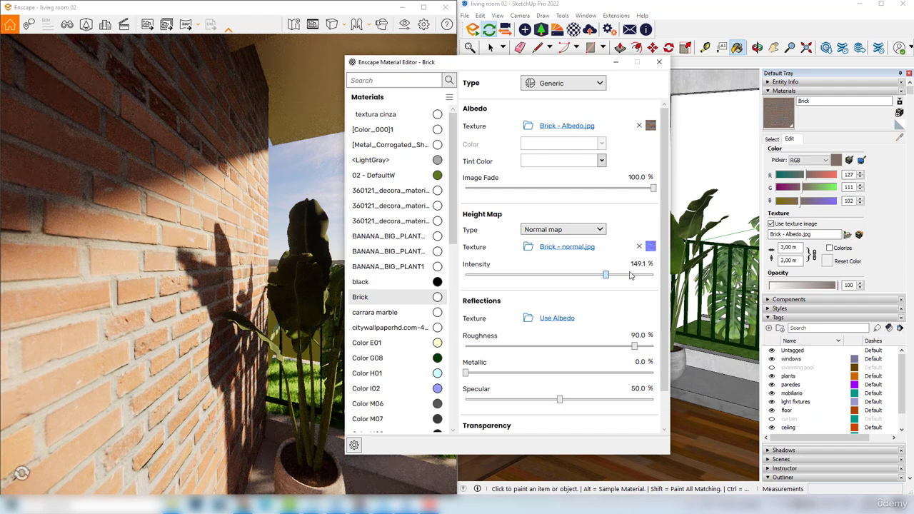
{"action": "left_click", "coordinate": [631, 276]}
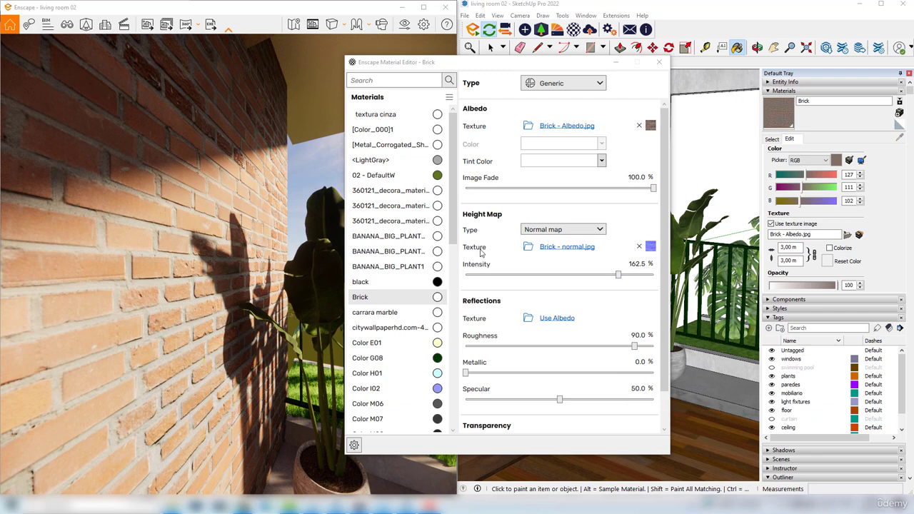
Sample the red balcony armchair's material to open its settings, and bring the balcony furniture into view in the uncovered render
{"action": "left_click_drag", "start_coordinate": [518, 66], "coordinate": [231, 71]}
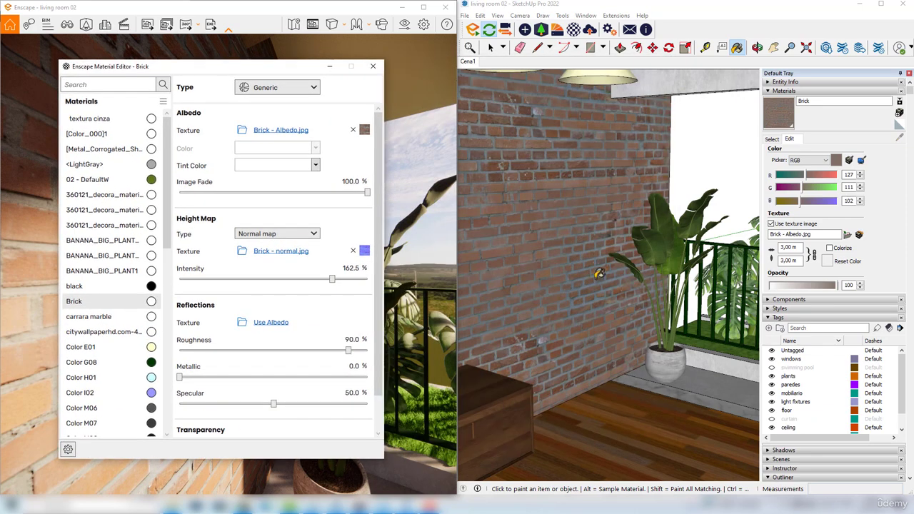
{"action": "middle_click_drag", "start_coordinate": [568, 295], "coordinate": [642, 335]}
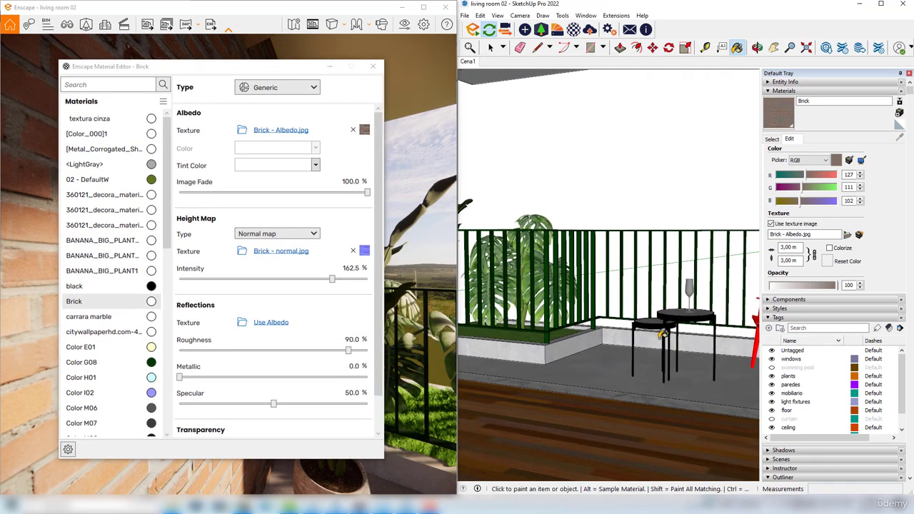
{"action": "mouse_move", "coordinate": [555, 338]}
{"action": "middle_mouse_down"}
{"action": "mouse_move", "coordinate": [614, 336]}
{"action": "mouse_move", "coordinate": [462, 344]}
{"action": "mouse_move", "coordinate": [664, 348]}
{"action": "mouse_move", "coordinate": [678, 300]}
{"action": "middle_mouse_up"}
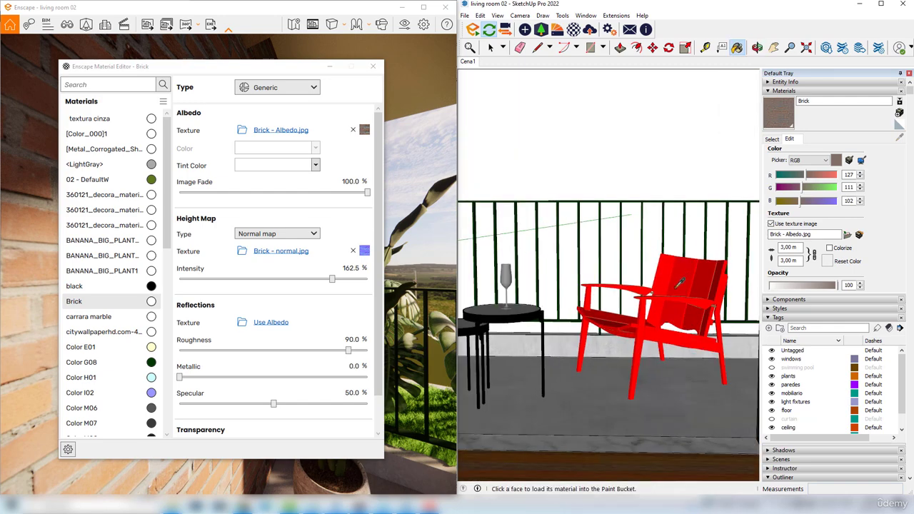
{"action": "left_click", "coordinate": [682, 275], "text": "alt"}
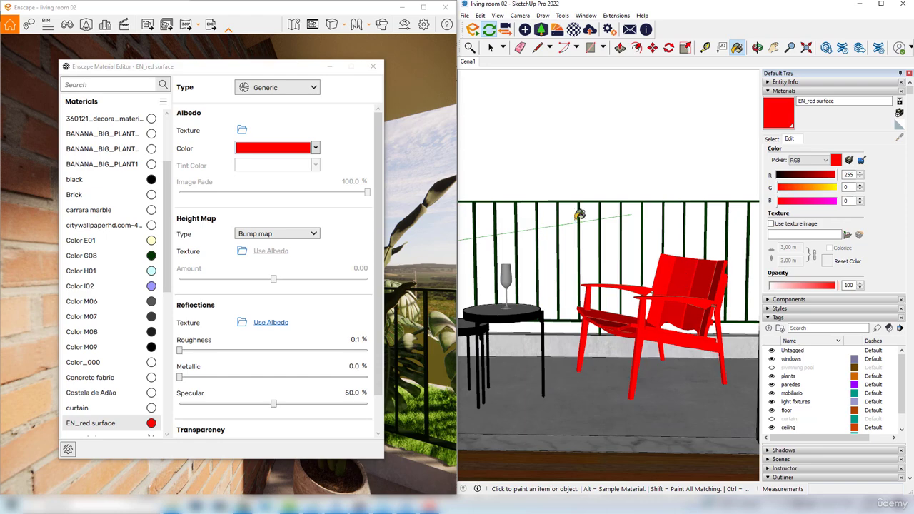
{"action": "left_click_drag", "start_coordinate": [236, 72], "coordinate": [676, 85]}
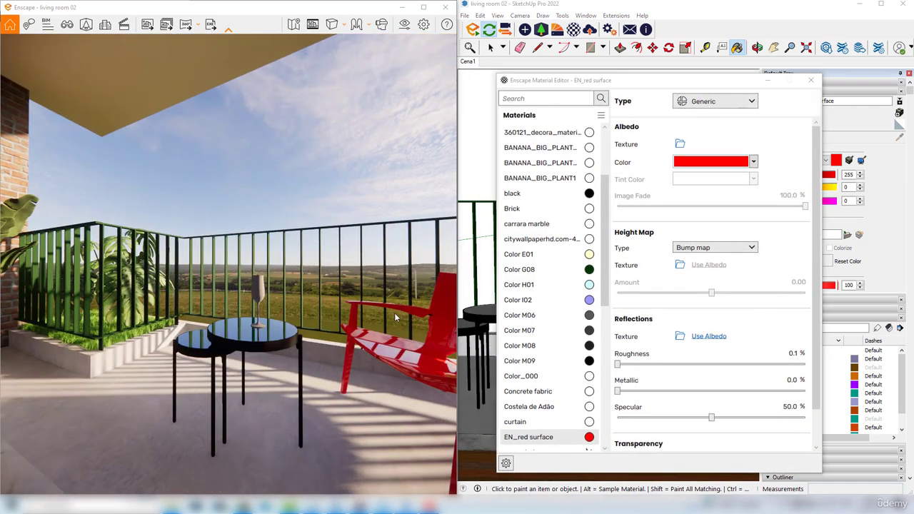
Frame the red armchair in the render and set the EN_red surface roughness to 2.0%
{"action": "right_click_drag", "start_coordinate": [347, 304], "coordinate": [147, 325]}
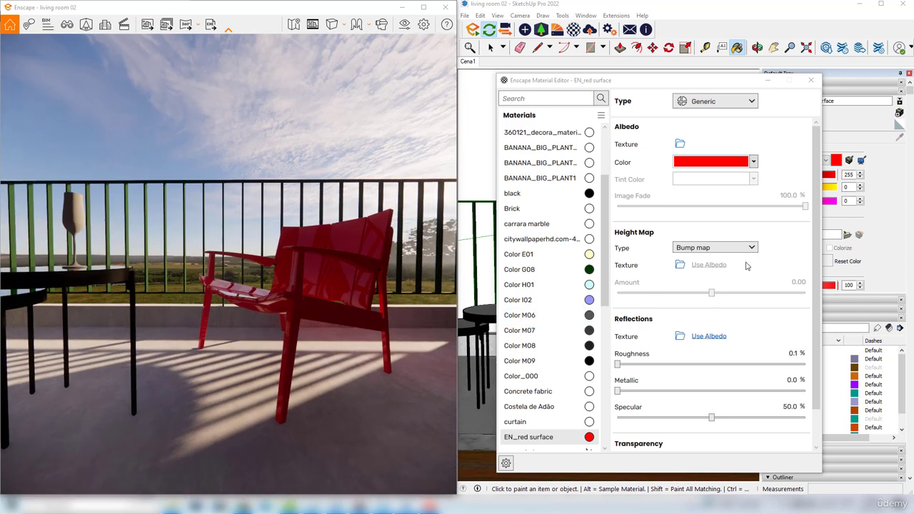
{"action": "scroll", "coordinate": [814, 239], "scroll_direction": "down", "scroll_amount": 2}
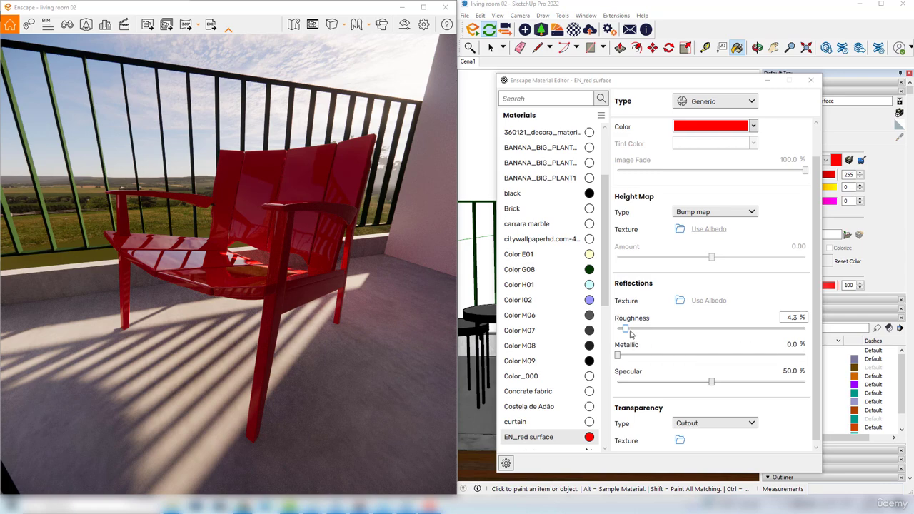
{"action": "mouse_move", "coordinate": [625, 329]}
{"action": "left_mouse_down"}
{"action": "mouse_move", "coordinate": [664, 330]}
{"action": "mouse_move", "coordinate": [621, 331]}
{"action": "left_mouse_up"}
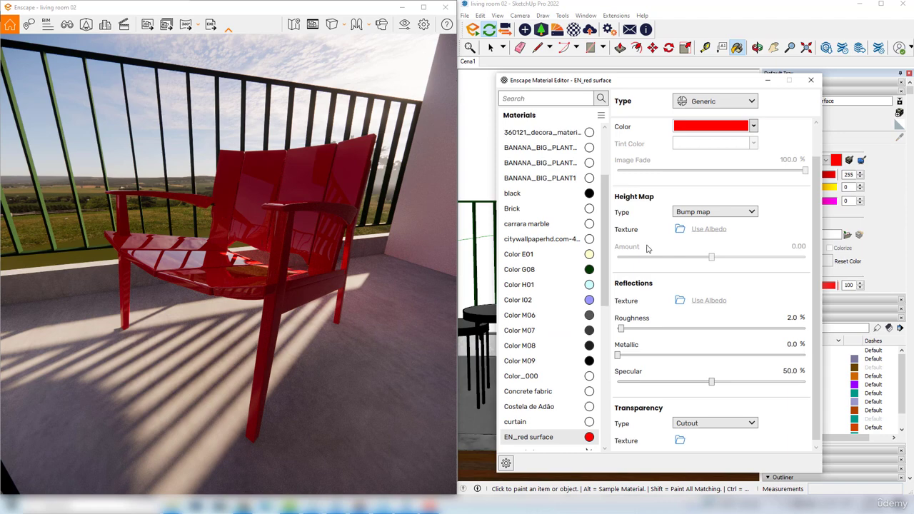
Raise the armchair material's roughness to 99.7% and check its matte look in the render
{"action": "left_click_drag", "start_coordinate": [621, 329], "coordinate": [806, 331]}
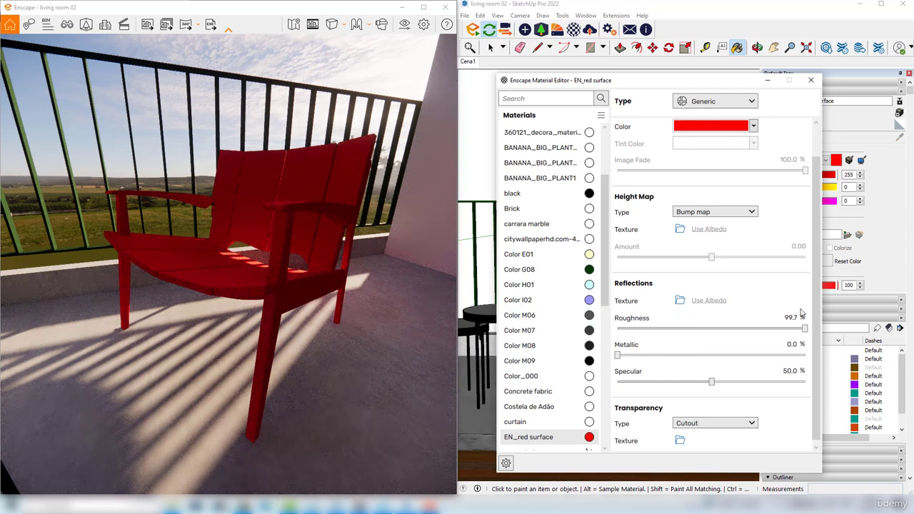
{"action": "left_click", "coordinate": [265, 267]}
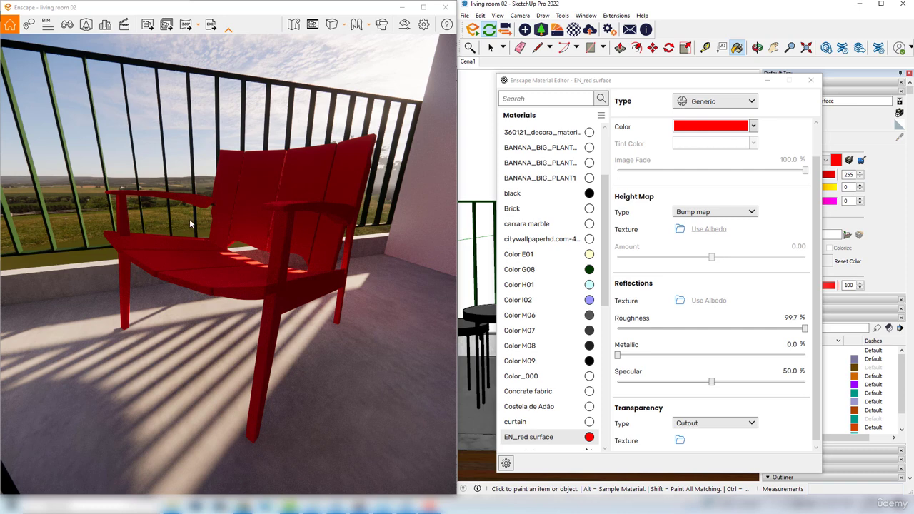
{"action": "left_click_drag", "start_coordinate": [206, 248], "coordinate": [235, 237]}
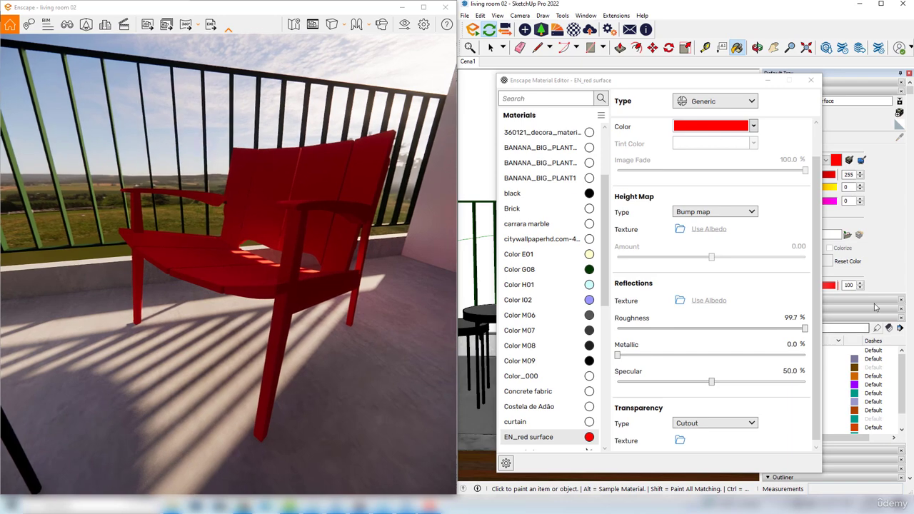
Try 16.7% roughness on the armchair material, compare the reflections, and settle on 4.6%
{"action": "left_click_drag", "start_coordinate": [806, 329], "coordinate": [651, 333]}
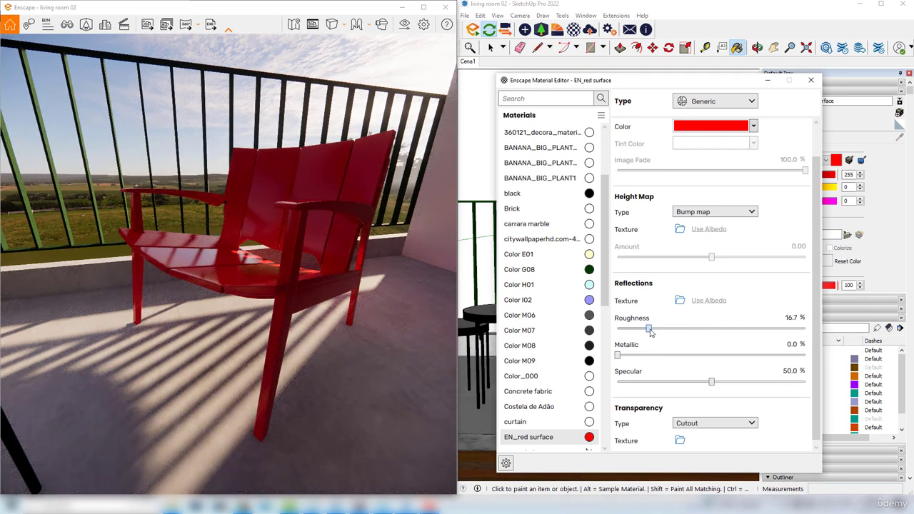
{"action": "left_click", "coordinate": [166, 251]}
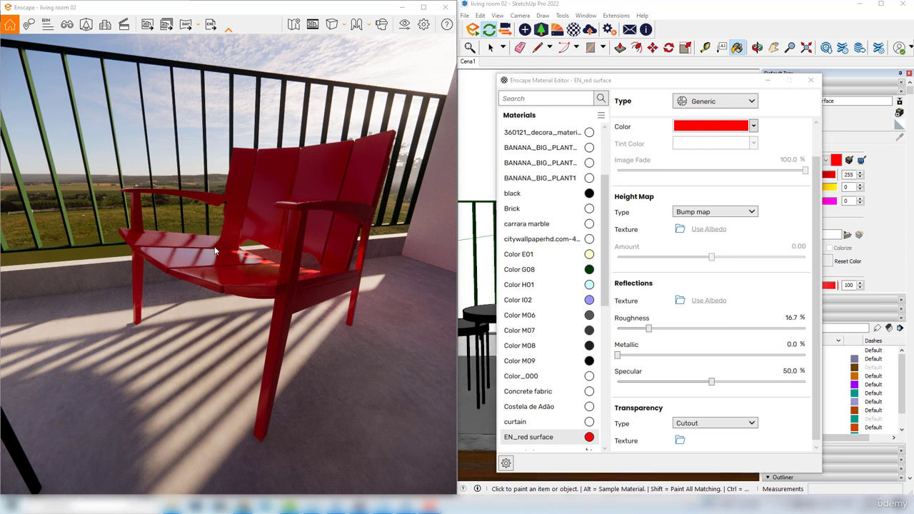
{"action": "left_click_drag", "start_coordinate": [187, 258], "coordinate": [186, 241]}
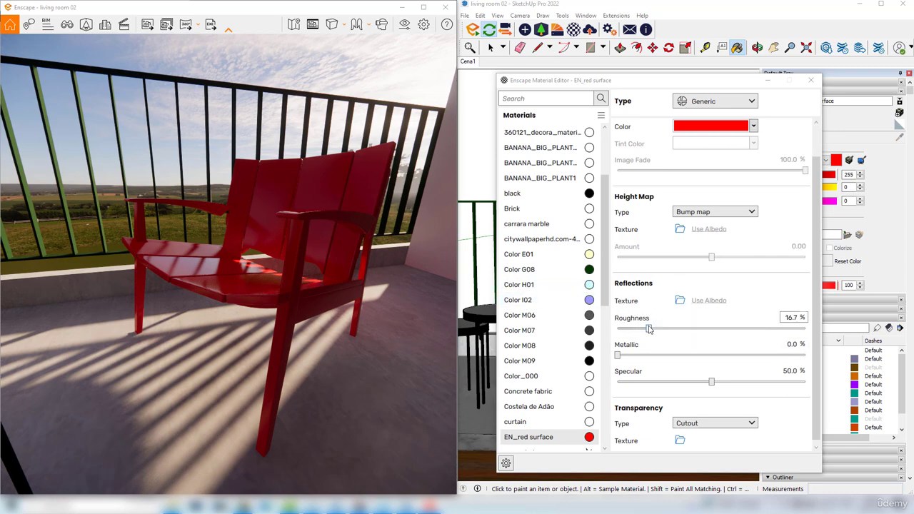
{"action": "left_click_drag", "start_coordinate": [649, 327], "coordinate": [626, 330]}
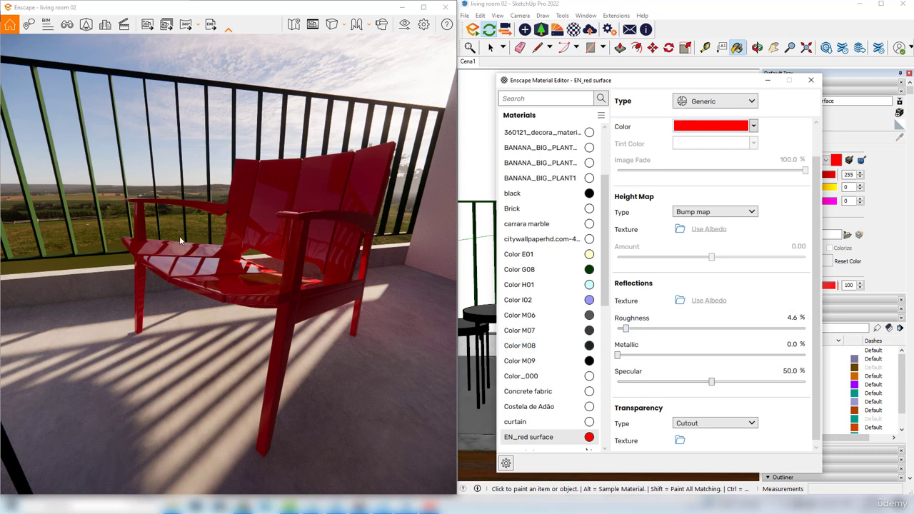
{"action": "left_click_drag", "start_coordinate": [174, 260], "coordinate": [167, 260]}
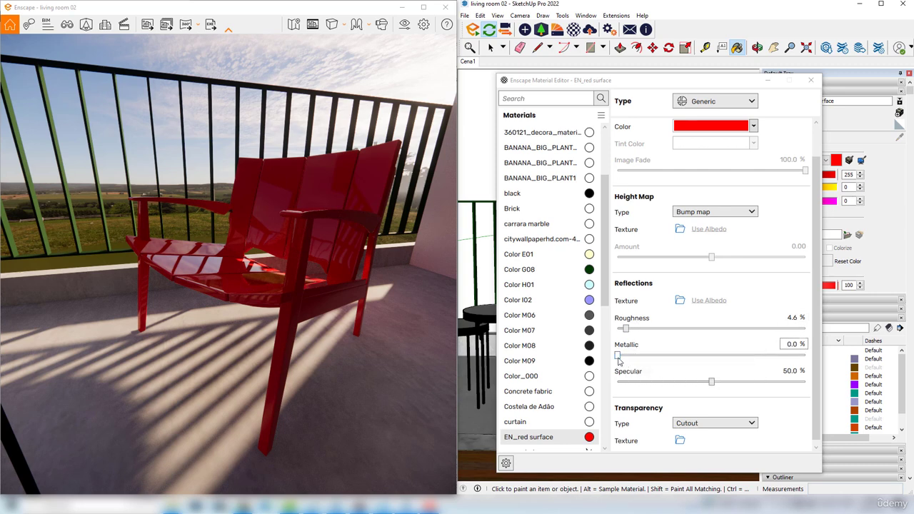
Try metallic values of 55.2% and 90.4% on the armchair material while checking its reflections
{"action": "left_click_drag", "start_coordinate": [619, 355], "coordinate": [723, 351]}
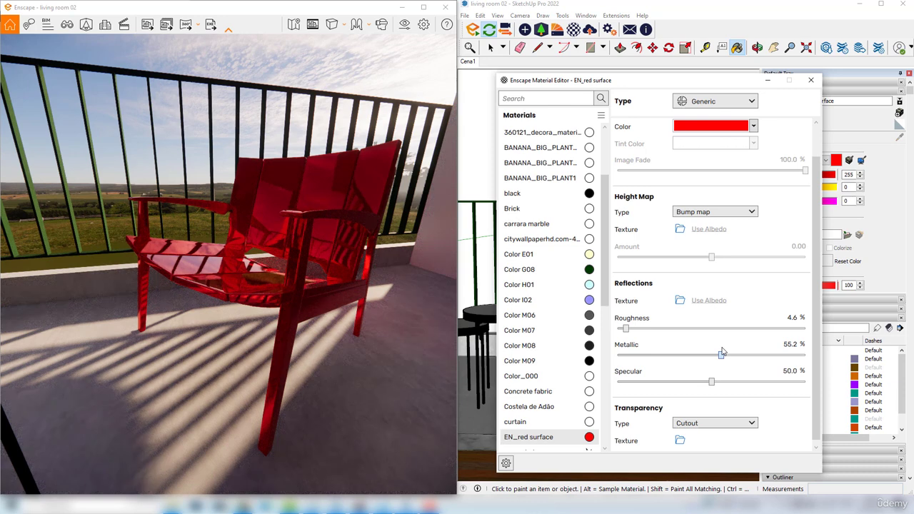
{"action": "left_click_drag", "start_coordinate": [224, 264], "coordinate": [203, 261]}
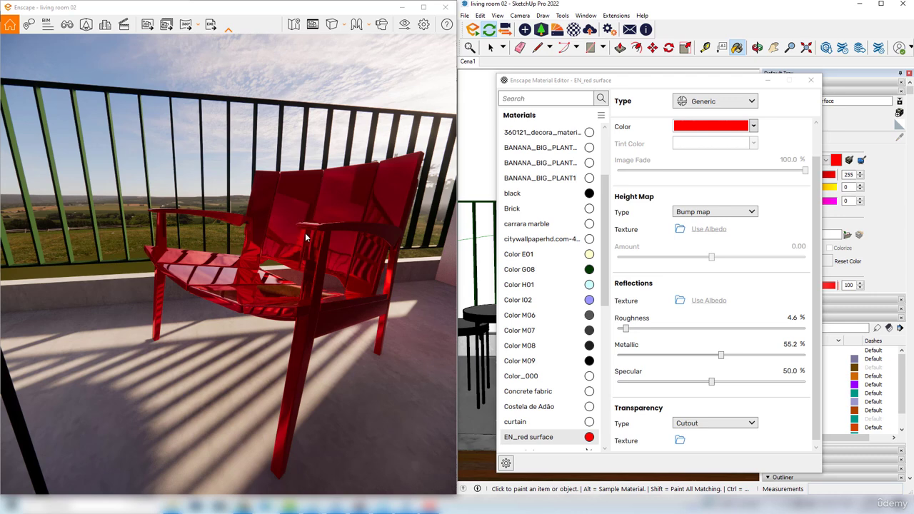
{"action": "left_click_drag", "start_coordinate": [722, 355], "coordinate": [788, 356]}
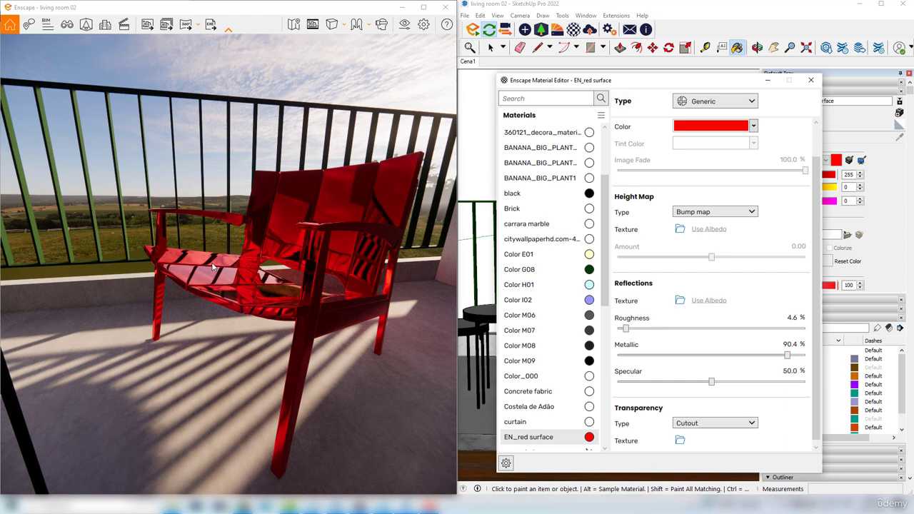
Try yellow as the armchair material's albedo color on the metallic surface, and restore red
{"action": "left_click", "coordinate": [753, 126]}
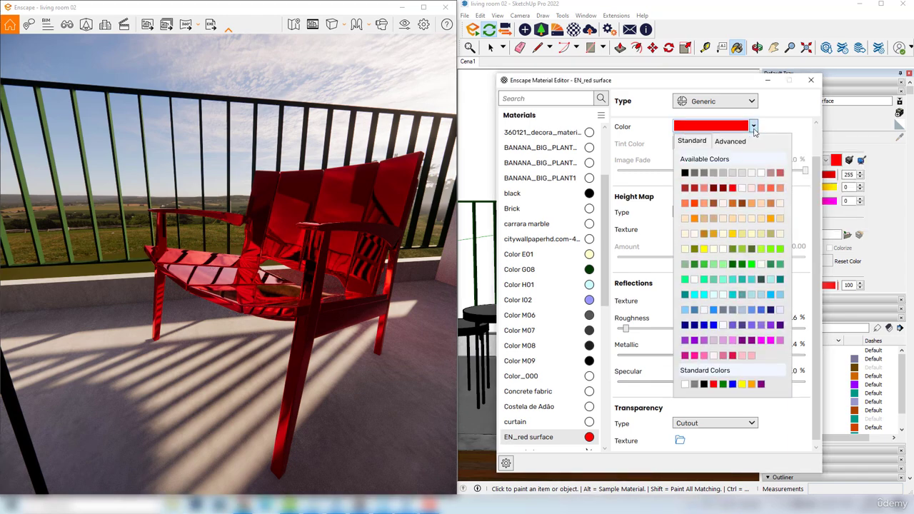
{"action": "left_click", "coordinate": [704, 249]}
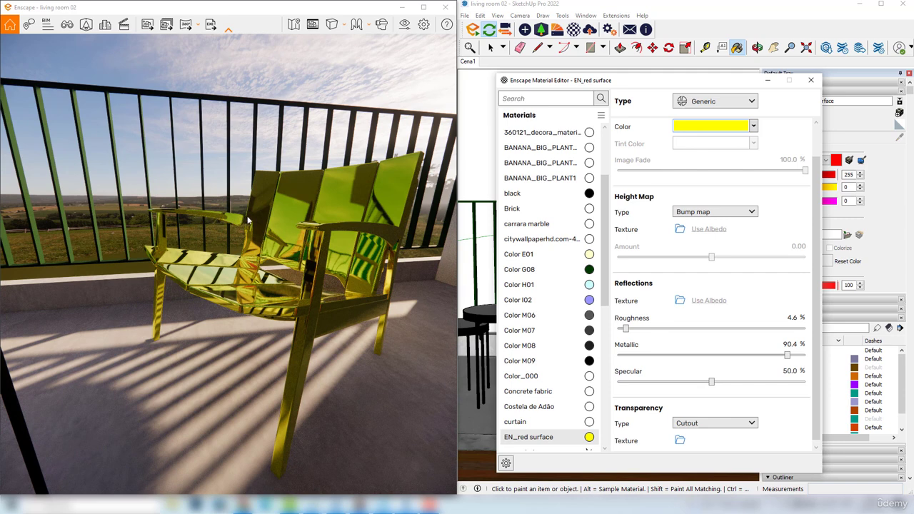
{"action": "left_click", "coordinate": [754, 126]}
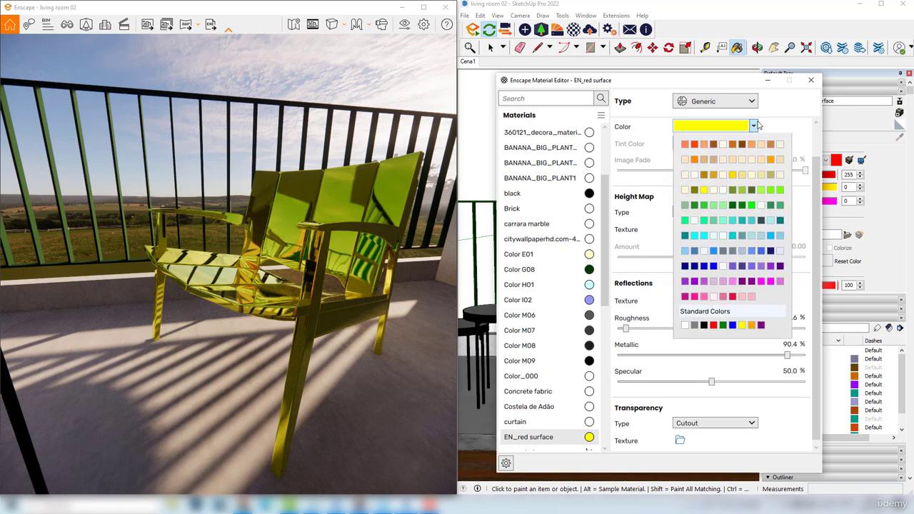
{"action": "left_click", "coordinate": [733, 187]}
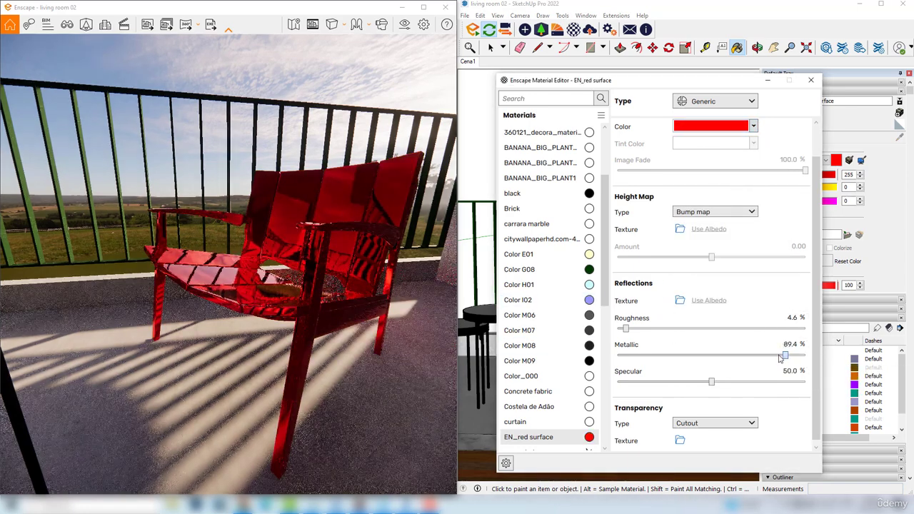
Lower the armchair material's metallic value to 9.6%
{"action": "left_click_drag", "start_coordinate": [787, 356], "coordinate": [635, 356]}
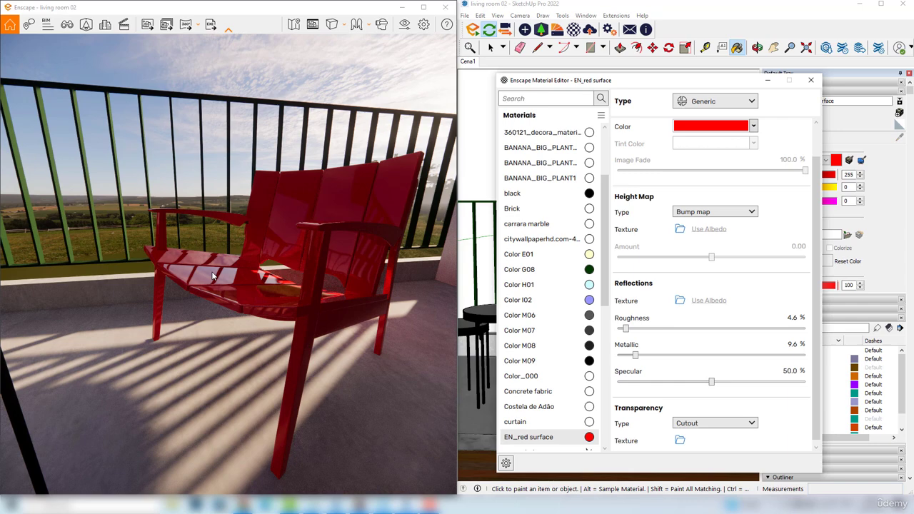
{"action": "left_click", "coordinate": [234, 211]}
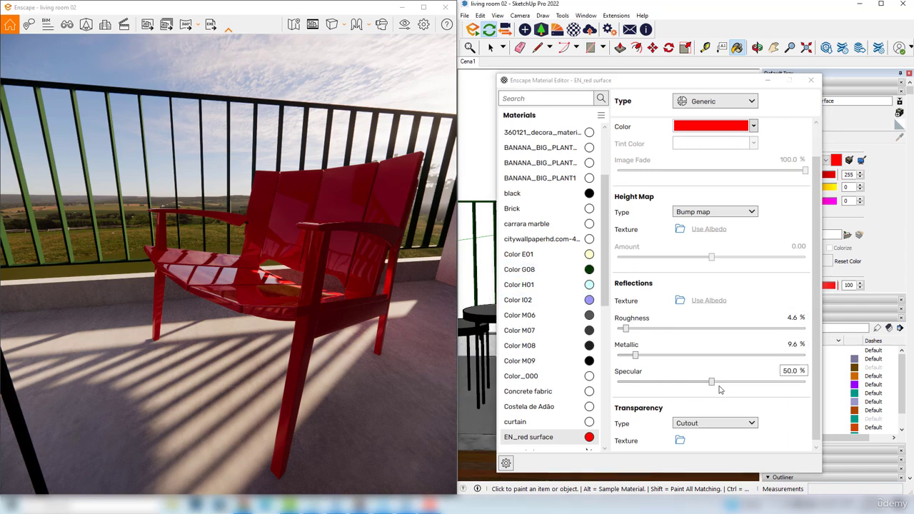
Try specular values of 86.5%, 95.8%, 60.1% and 96.3% on the armchair material and compare the highlights
{"action": "left_click_drag", "start_coordinate": [712, 382], "coordinate": [780, 382]}
{"action": "left_click_drag", "start_coordinate": [286, 255], "coordinate": [287, 245]}
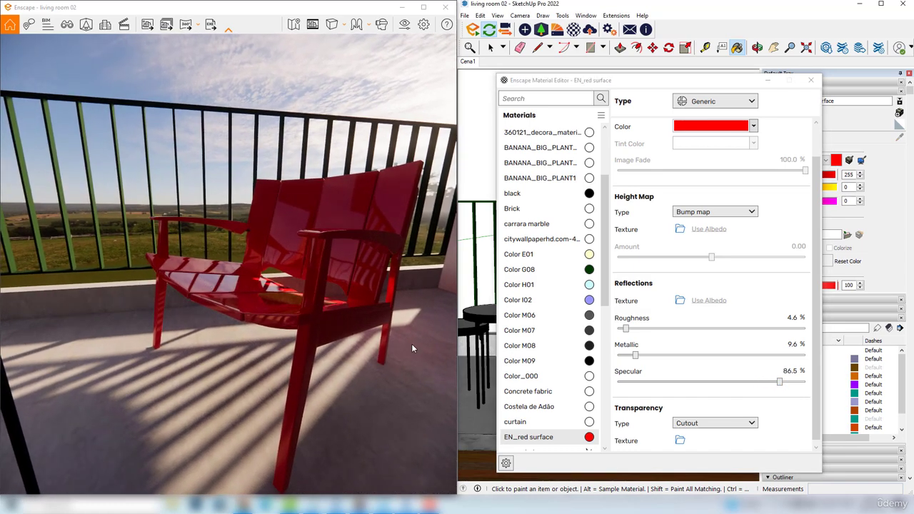
{"action": "left_click_drag", "start_coordinate": [781, 382], "coordinate": [798, 382]}
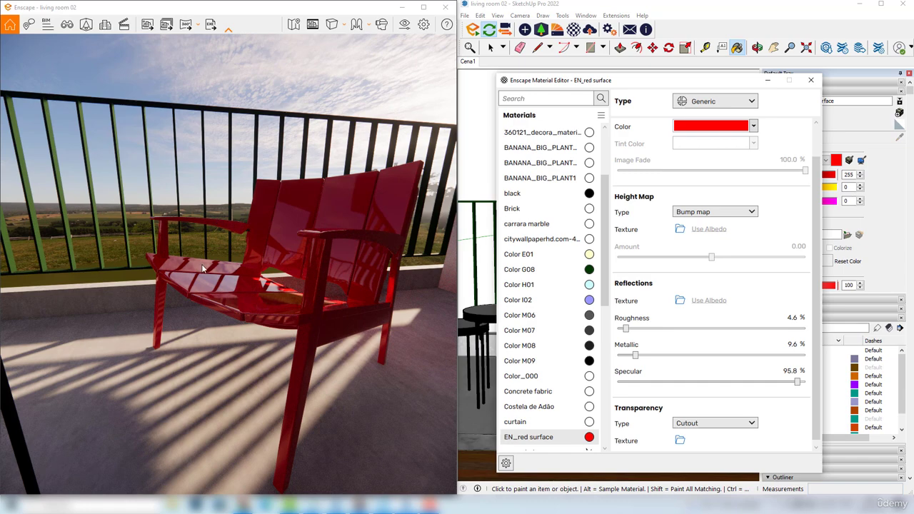
{"action": "left_click_drag", "start_coordinate": [796, 382], "coordinate": [800, 384]}
{"action": "left_click_drag", "start_coordinate": [798, 383], "coordinate": [730, 383]}
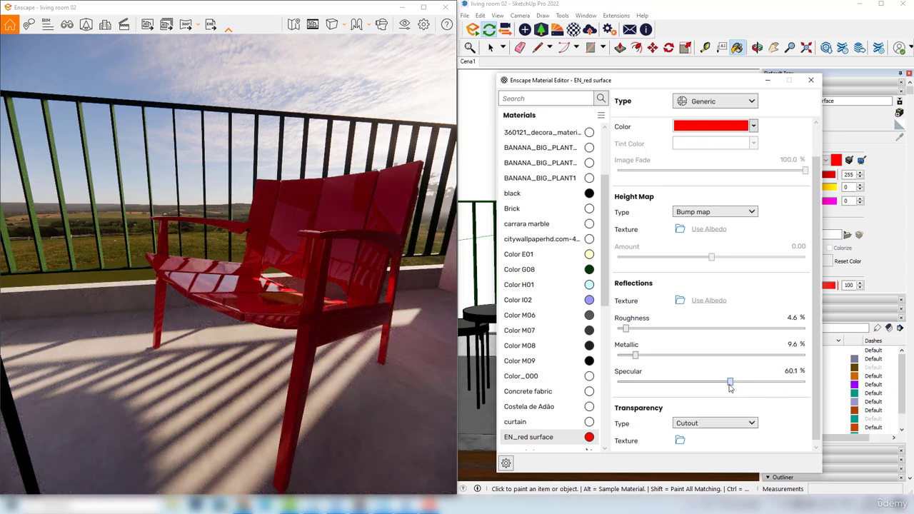
{"action": "left_click_drag", "start_coordinate": [730, 384], "coordinate": [799, 382]}
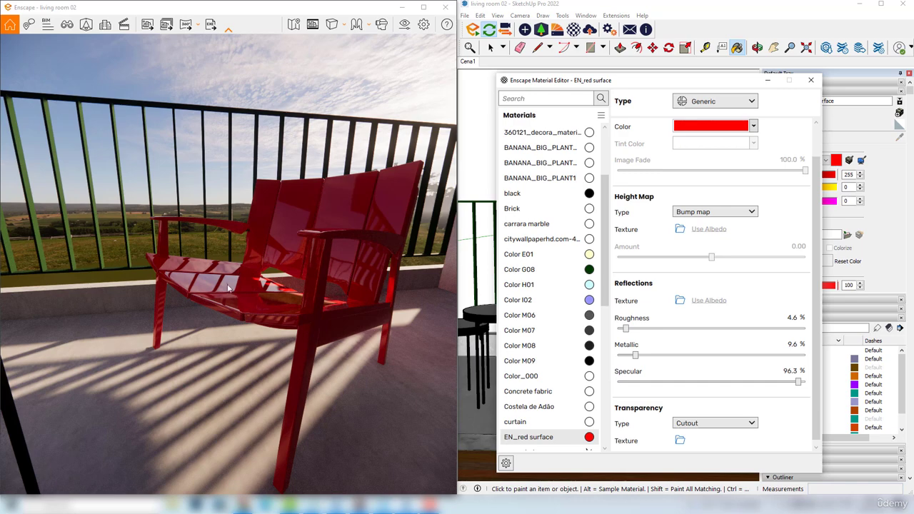
Set the armchair material's specular value to exactly 50%
{"action": "left_click_drag", "start_coordinate": [799, 381], "coordinate": [715, 388]}
{"action": "left_click", "coordinate": [793, 370]}
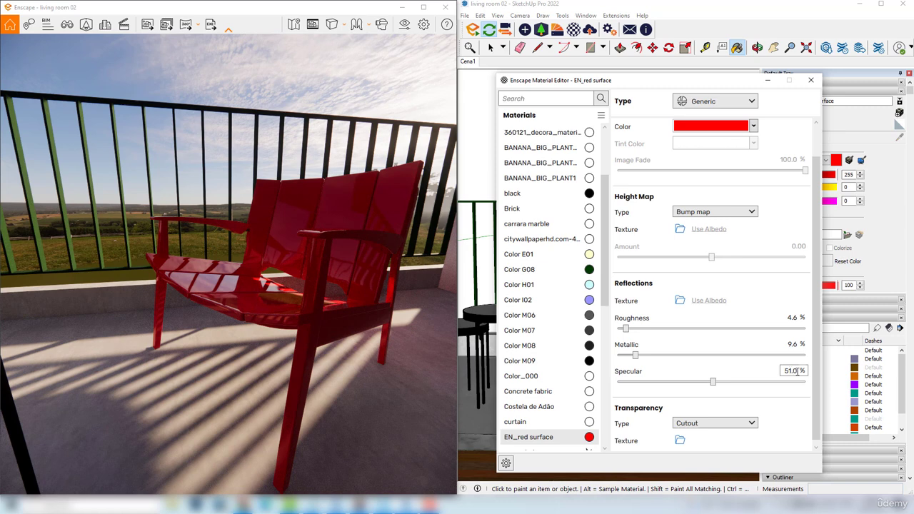
{"action": "double_click", "coordinate": [798, 371]}
{"action": "type", "text": "50"}
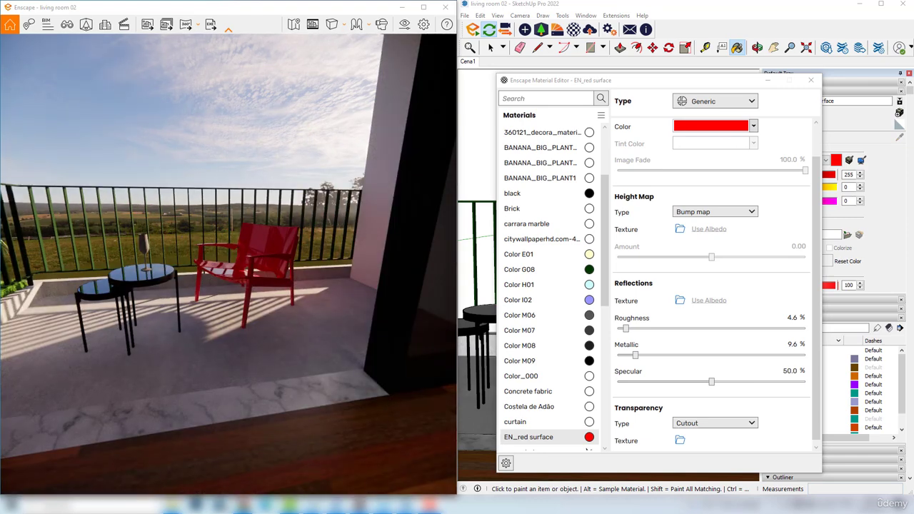
Bring the brick wall into view, open the Brick material's settings, and lower its roughness to 28.5%
{"action": "left_click_drag", "start_coordinate": [241, 253], "coordinate": [53, 252]}
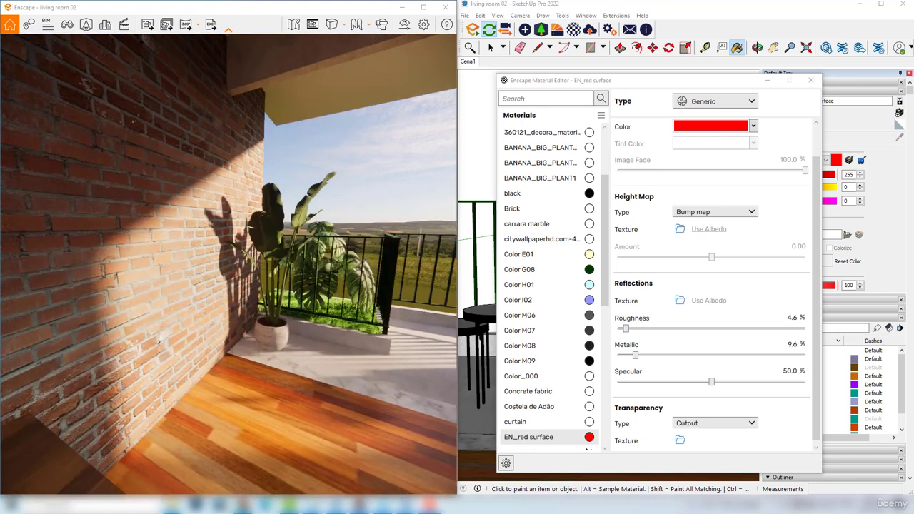
{"action": "left_click", "coordinate": [522, 209]}
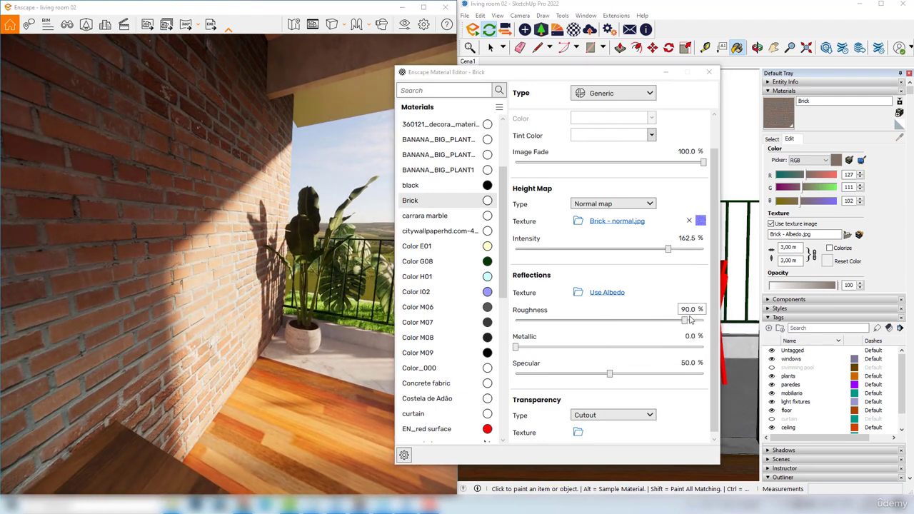
{"action": "left_click_drag", "start_coordinate": [691, 319], "coordinate": [572, 321]}
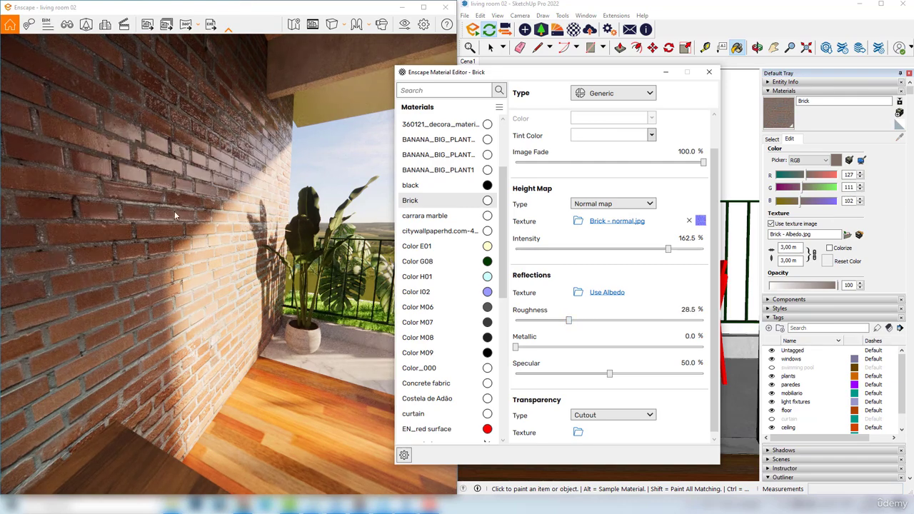
Set the Brick material's metallic value to 85.4% and inspect the wall's reflections up close
{"action": "mouse_move", "coordinate": [516, 347]}
{"action": "left_mouse_down"}
{"action": "mouse_move", "coordinate": [529, 348]}
{"action": "mouse_move", "coordinate": [519, 348]}
{"action": "left_mouse_up"}
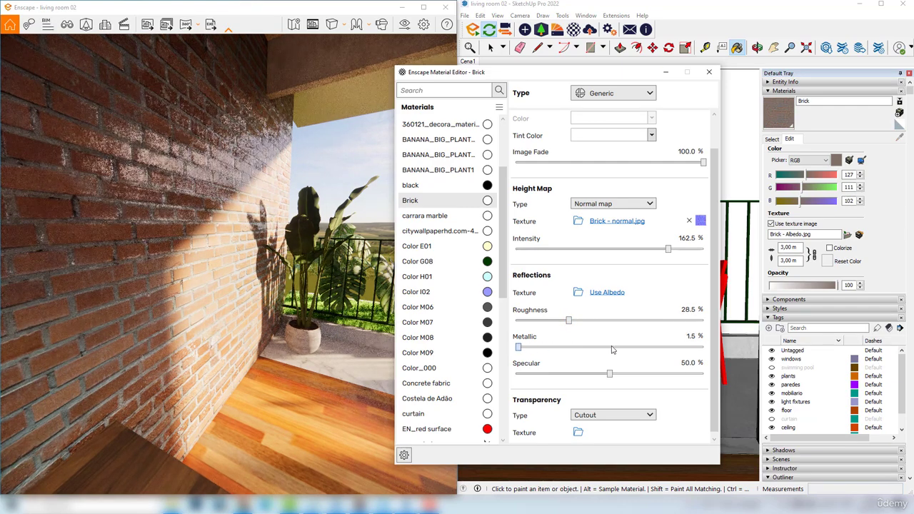
{"action": "left_click_drag", "start_coordinate": [612, 351], "coordinate": [678, 348]}
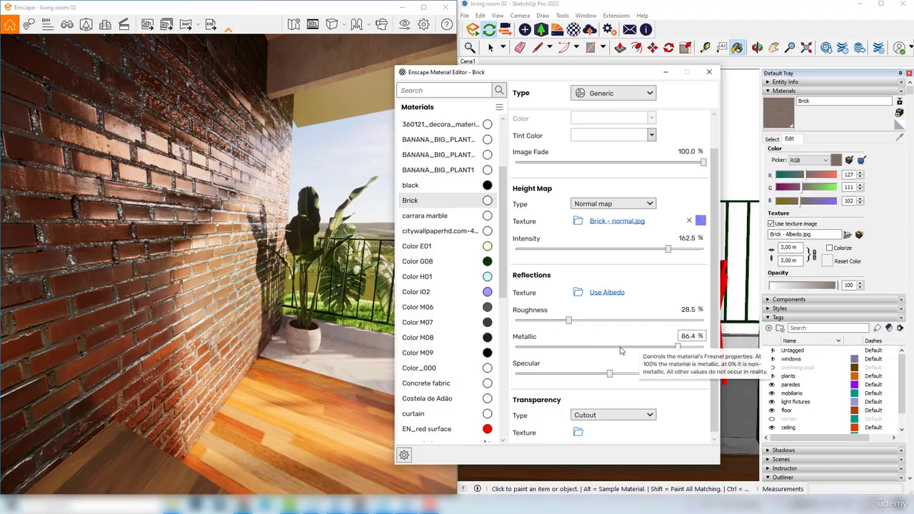
{"action": "left_click", "coordinate": [621, 349]}
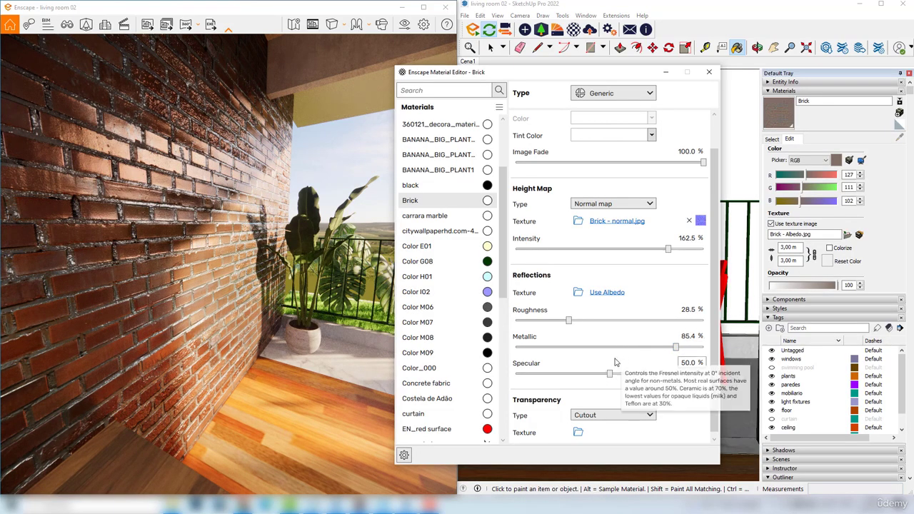
{"action": "left_click_drag", "start_coordinate": [170, 243], "coordinate": [99, 199]}
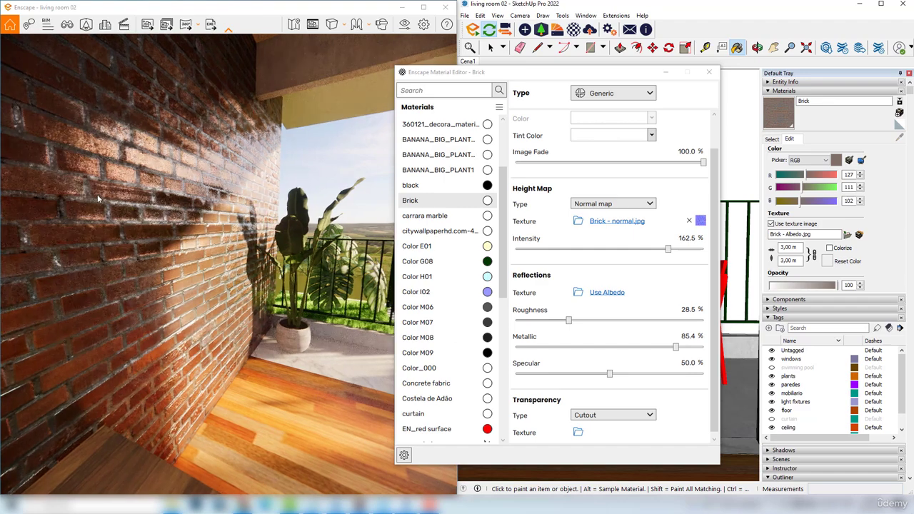
{"action": "scroll", "coordinate": [188, 255], "scroll_direction": "up", "scroll_amount": 3}
{"action": "left_click_drag", "start_coordinate": [159, 224], "coordinate": [217, 214]}
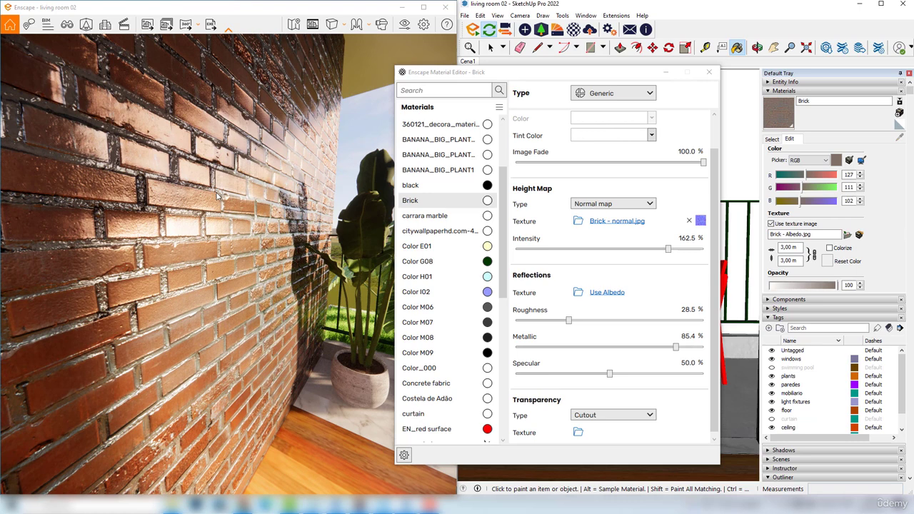
Preview the Brick - roughness image and load it as the Brick material's reflections texture
{"action": "left_click", "coordinate": [579, 295]}
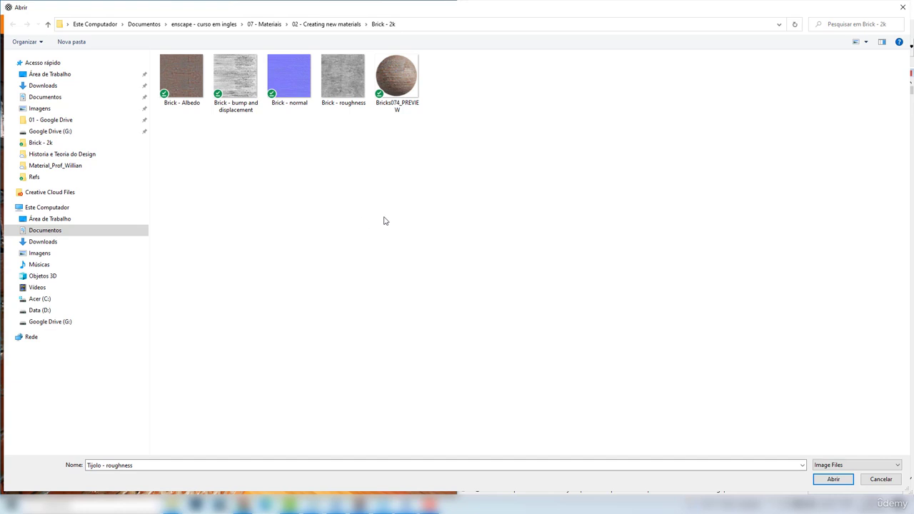
{"action": "left_click", "coordinate": [338, 77]}
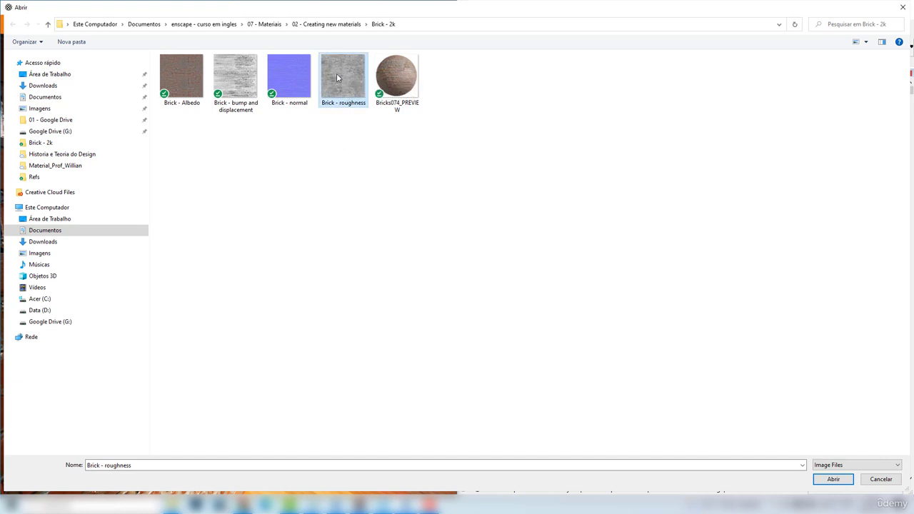
{"action": "right_click", "coordinate": [338, 78]}
{"action": "left_click", "coordinate": [347, 95]}
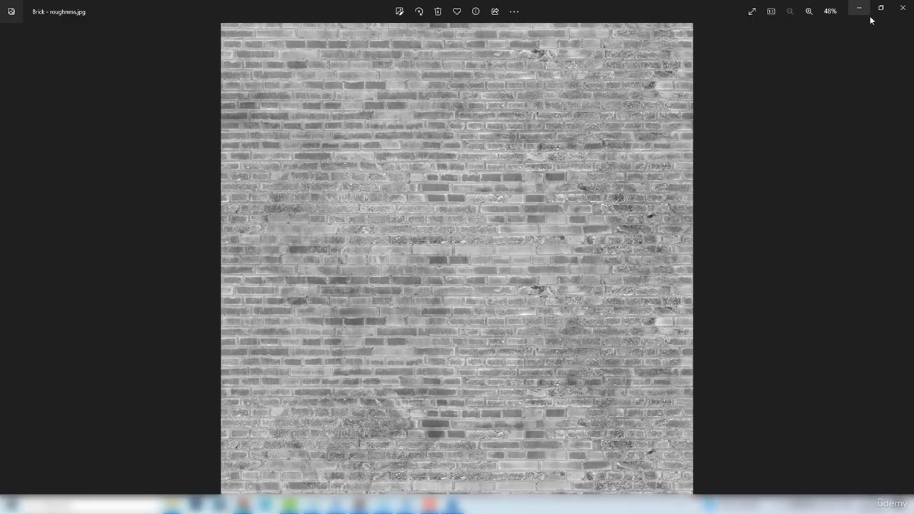
{"action": "left_click", "coordinate": [903, 7]}
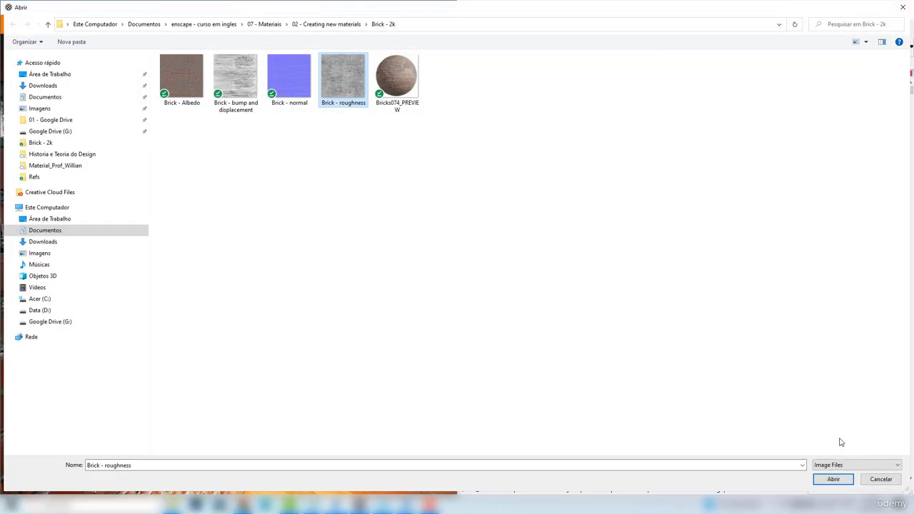
{"action": "left_click", "coordinate": [834, 480]}
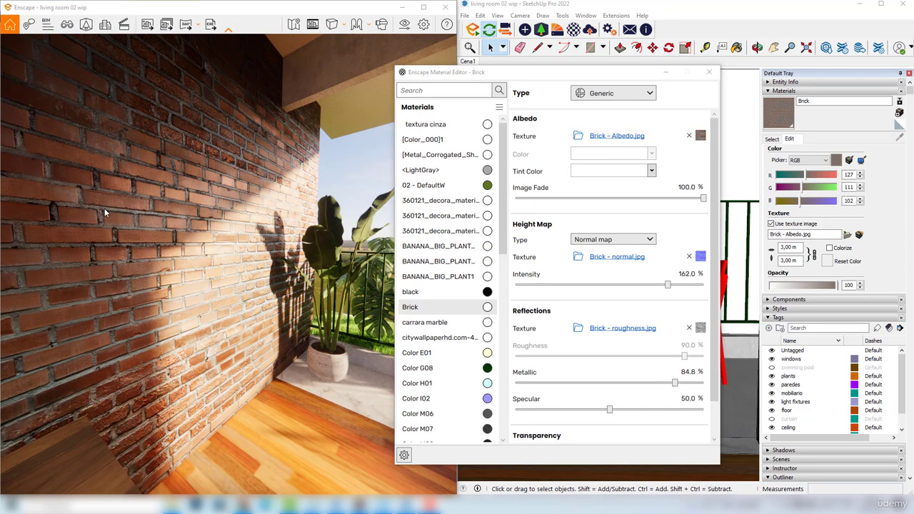
Inspect the brick wall up close and lower the Brick material's metallic value to 51.1%
{"action": "scroll", "coordinate": [112, 177], "scroll_direction": "up", "scroll_amount": 2}
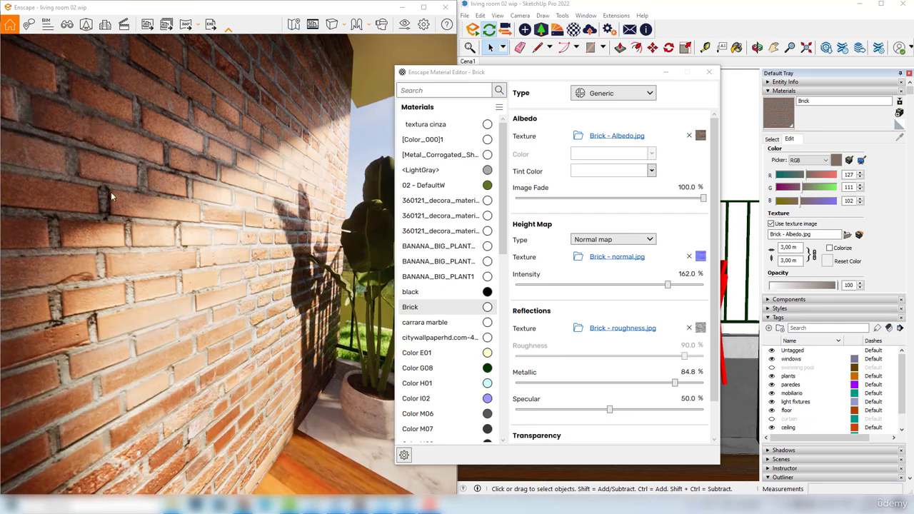
{"action": "left_click_drag", "start_coordinate": [113, 177], "coordinate": [119, 174]}
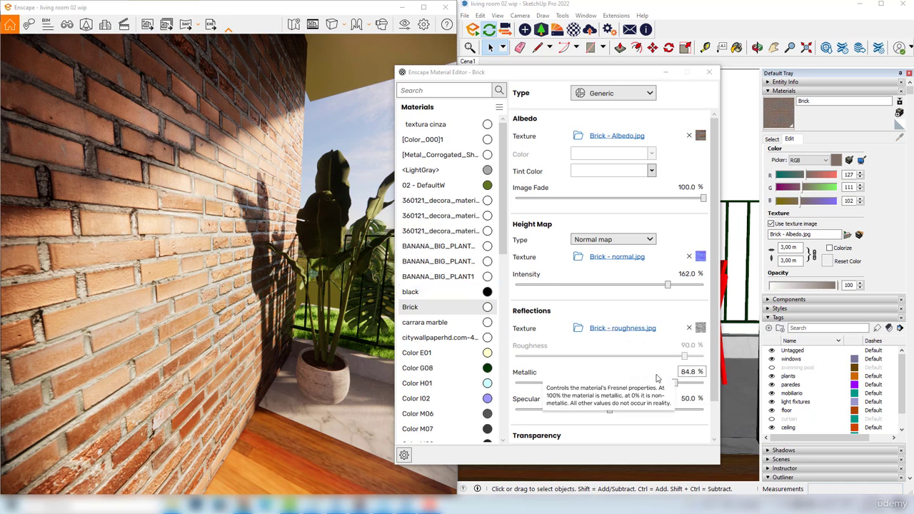
{"action": "left_click_drag", "start_coordinate": [677, 383], "coordinate": [665, 383]}
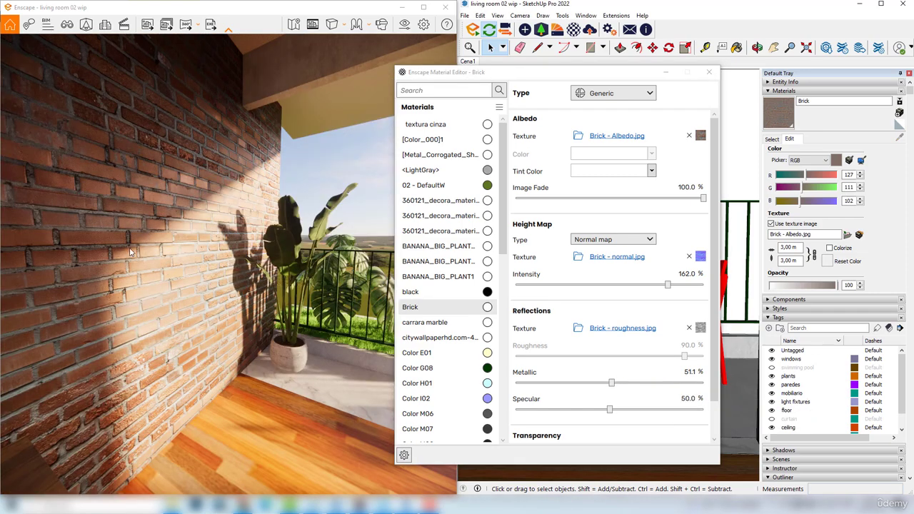
{"action": "left_click_drag", "start_coordinate": [130, 251], "coordinate": [74, 207]}
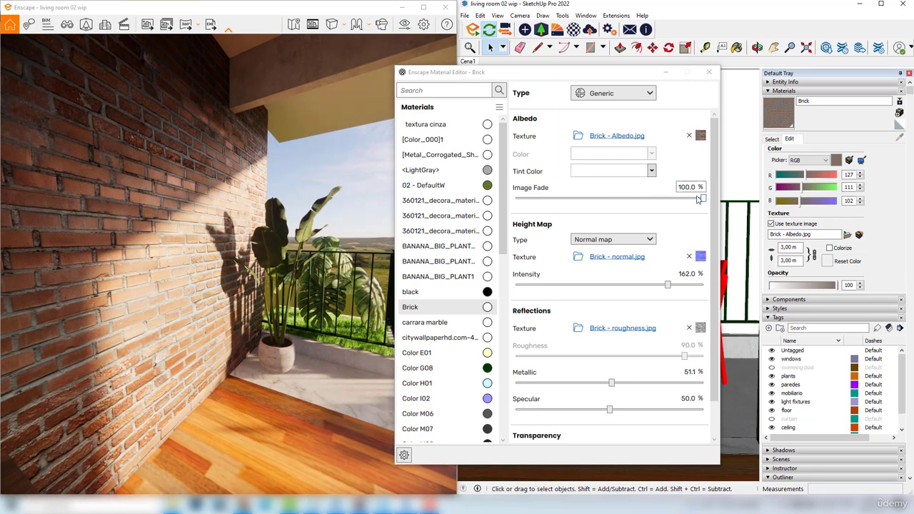
Test the albedo's image fade at 0% on the brick wall and return it to 100%
{"action": "left_click_drag", "start_coordinate": [705, 201], "coordinate": [696, 200]}
{"action": "left_click_drag", "start_coordinate": [519, 199], "coordinate": [514, 200]}
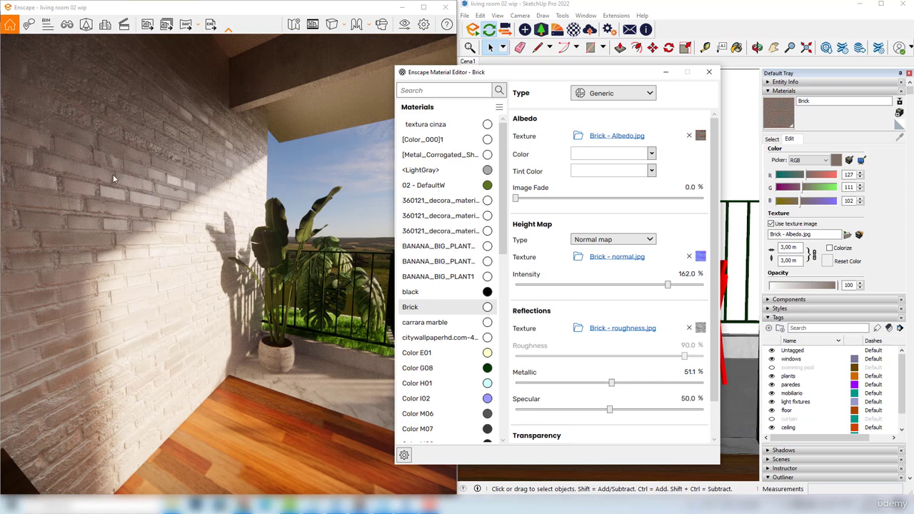
{"action": "left_click_drag", "start_coordinate": [515, 199], "coordinate": [520, 200]}
{"action": "left_click_drag", "start_coordinate": [697, 201], "coordinate": [707, 200]}
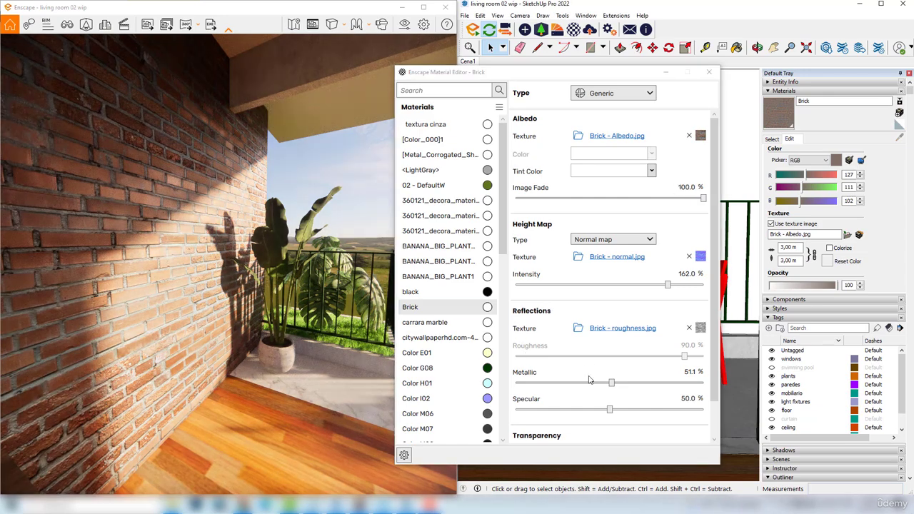
Reduce the Brick material's metallic value to 9.1%
{"action": "left_click_drag", "start_coordinate": [612, 383], "coordinate": [608, 383]}
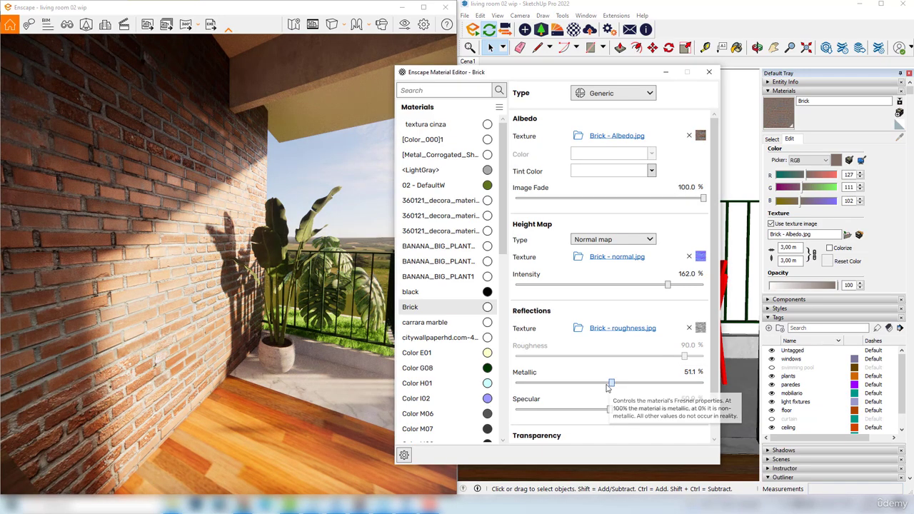
{"action": "left_click_drag", "start_coordinate": [552, 387], "coordinate": [533, 383]}
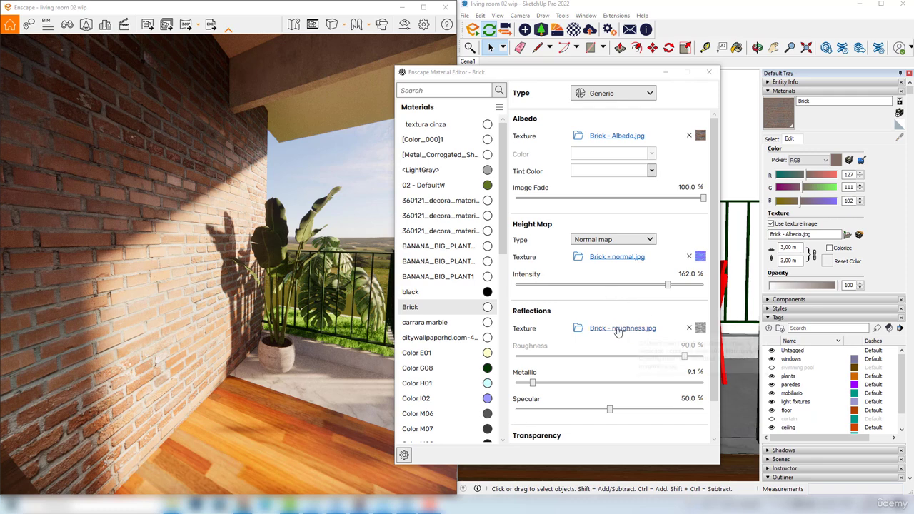
Replace the Brick's reflections texture with the Dirt image and review that texture's own settings
{"action": "left_click", "coordinate": [577, 331]}
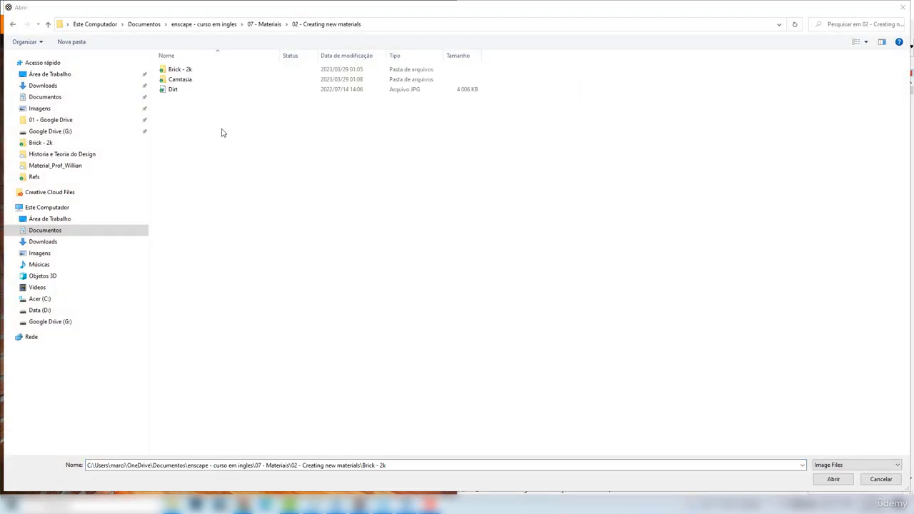
{"action": "left_click", "coordinate": [177, 91]}
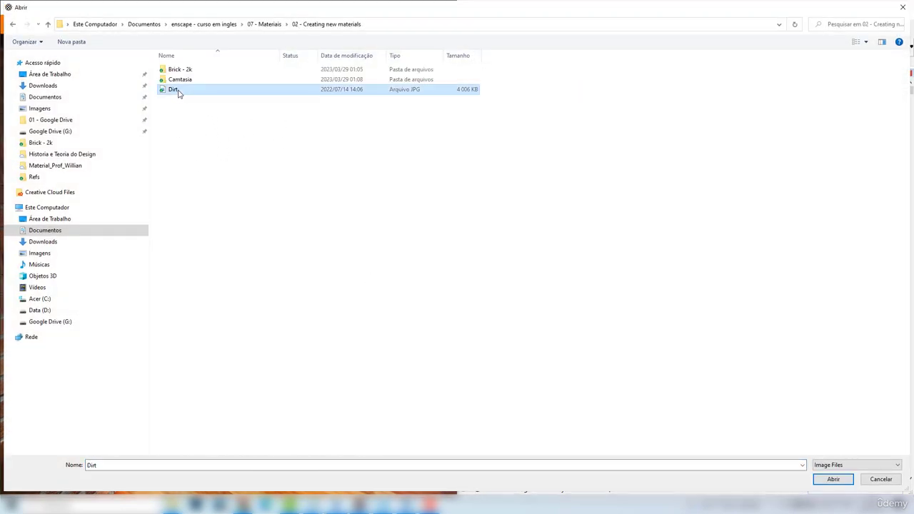
{"action": "left_click", "coordinate": [834, 480]}
{"action": "left_click", "coordinate": [113, 189]}
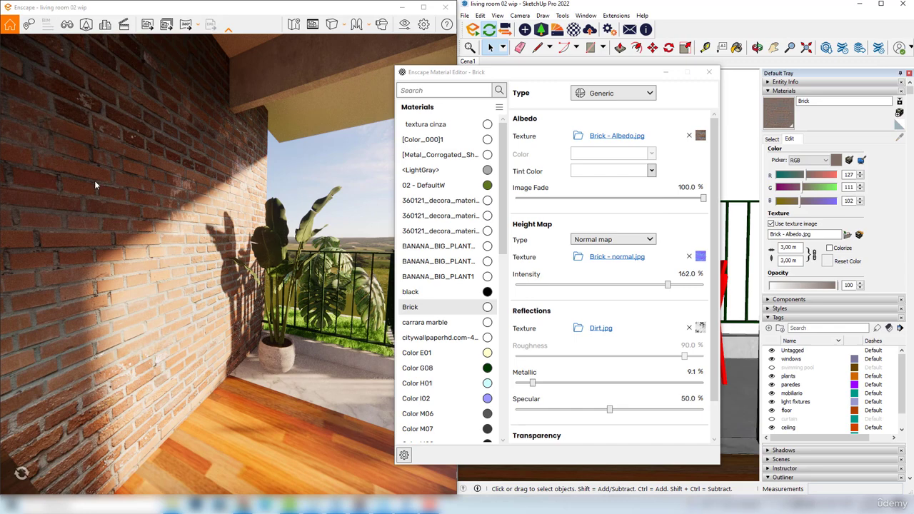
{"action": "scroll", "coordinate": [95, 182], "scroll_direction": "up", "scroll_amount": 2}
{"action": "scroll", "coordinate": [113, 167], "scroll_direction": "up", "scroll_amount": 2}
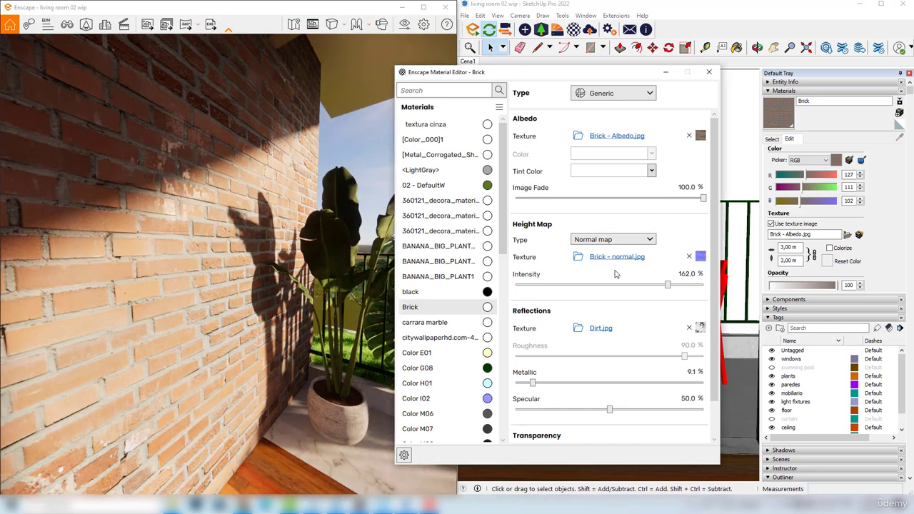
{"action": "left_click", "coordinate": [702, 328]}
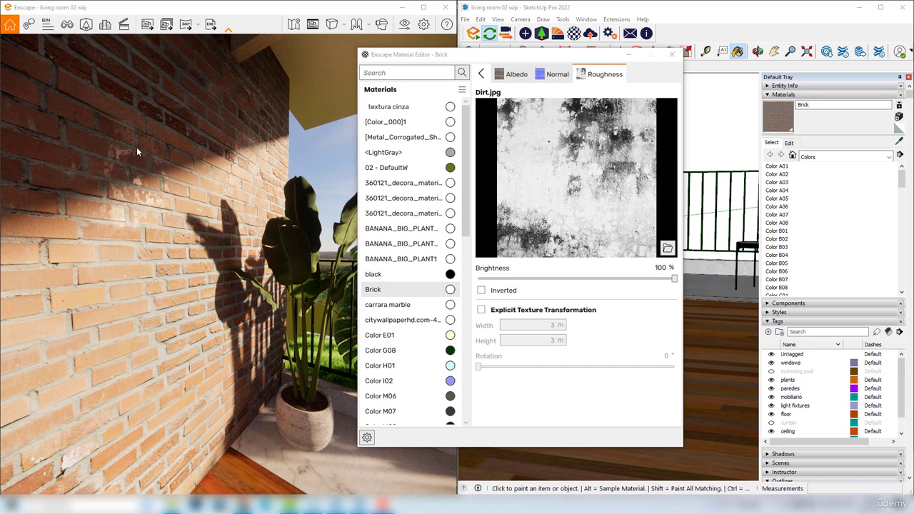
{"action": "left_click", "coordinate": [482, 74]}
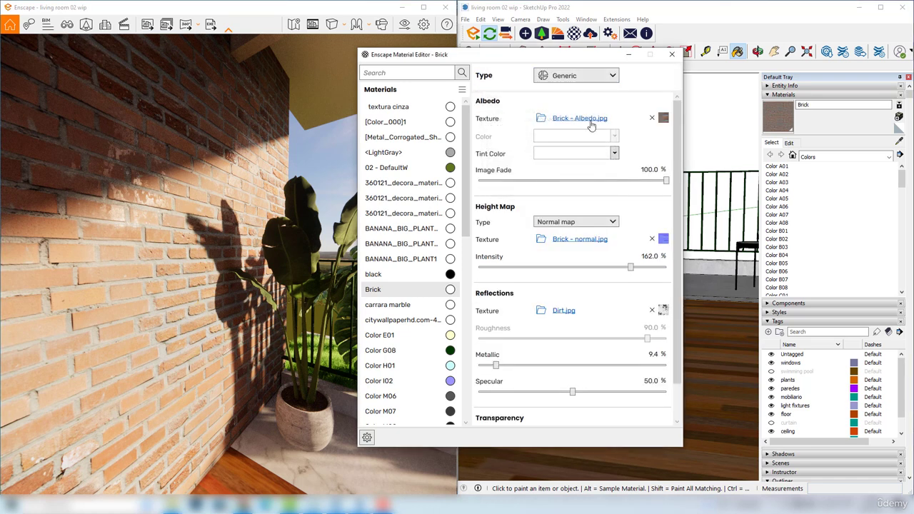
Raise the Brick material's metallic value to 94% and its specular value to 76.3%
{"action": "left_click", "coordinate": [654, 354]}
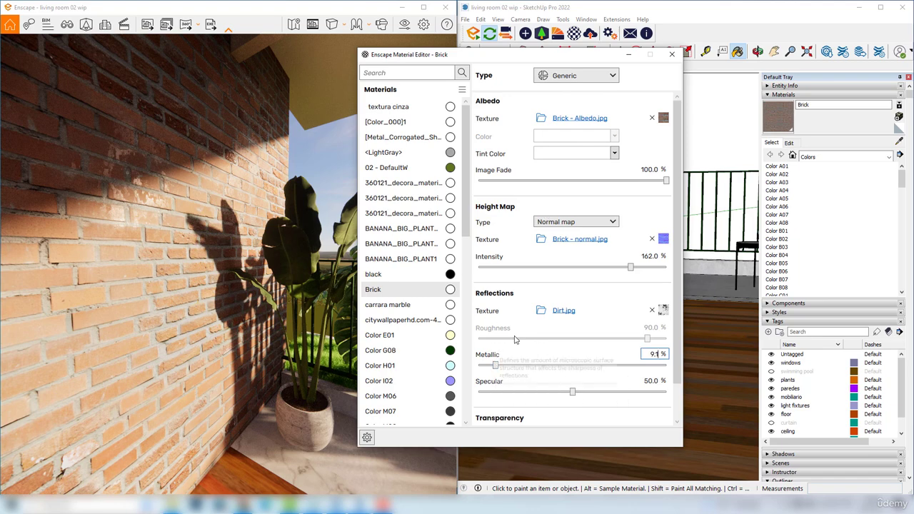
{"action": "left_click_drag", "start_coordinate": [497, 367], "coordinate": [602, 366]}
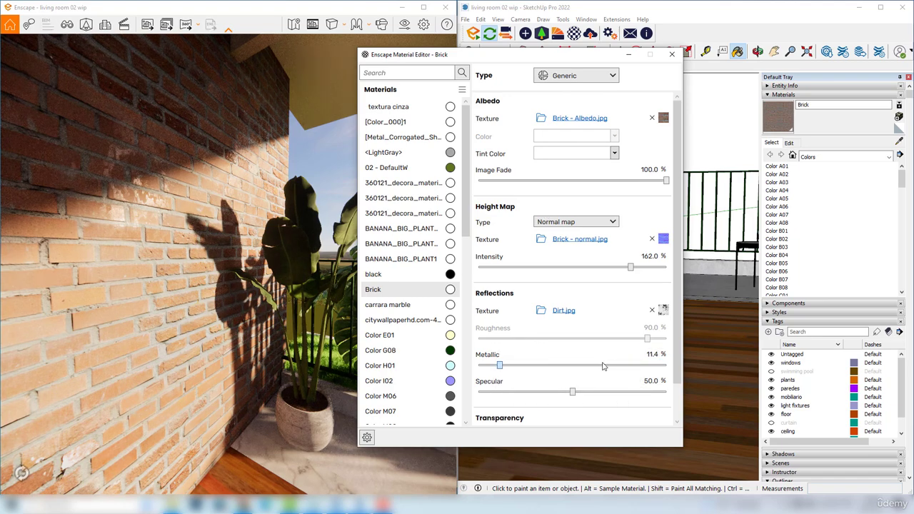
{"action": "left_click", "coordinate": [603, 365]}
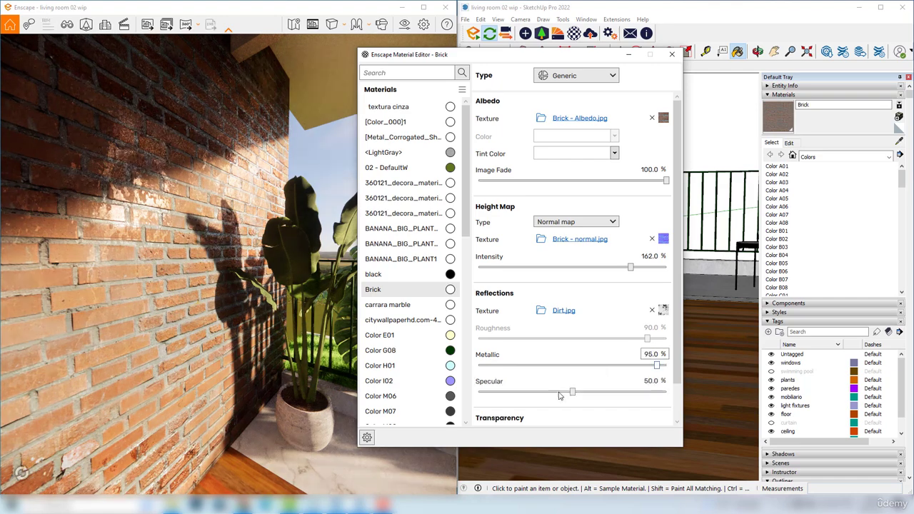
{"action": "left_click_drag", "start_coordinate": [573, 392], "coordinate": [623, 392]}
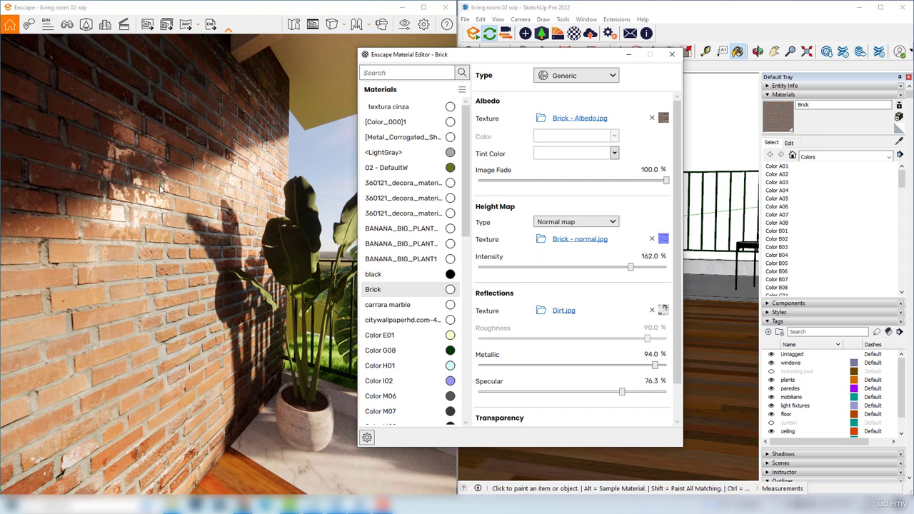
Examine up close how the Dirt texture affects reflections across the sunlit and shaded bricks
{"action": "left_click", "coordinate": [140, 182]}
{"action": "scroll", "coordinate": [120, 164], "scroll_direction": "up", "scroll_amount": 3}
{"action": "scroll", "coordinate": [123, 169], "scroll_direction": "down", "scroll_amount": 1}
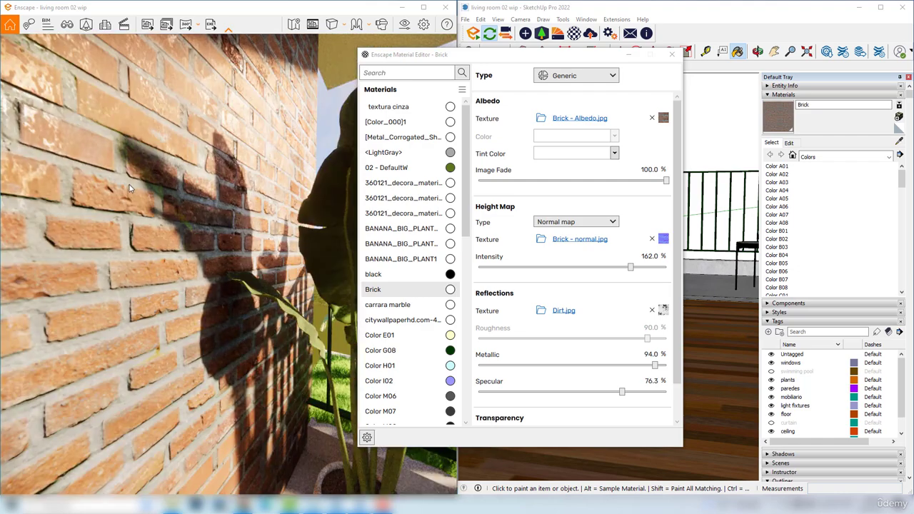
{"action": "right_click_drag", "start_coordinate": [130, 189], "coordinate": [202, 201]}
{"action": "scroll", "coordinate": [202, 201], "scroll_direction": "up", "scroll_amount": 2}
{"action": "scroll", "coordinate": [202, 202], "scroll_direction": "down", "scroll_amount": 3}
{"action": "scroll", "coordinate": [203, 214], "scroll_direction": "up", "scroll_amount": 3}
{"action": "scroll", "coordinate": [203, 214], "scroll_direction": "down", "scroll_amount": 2}
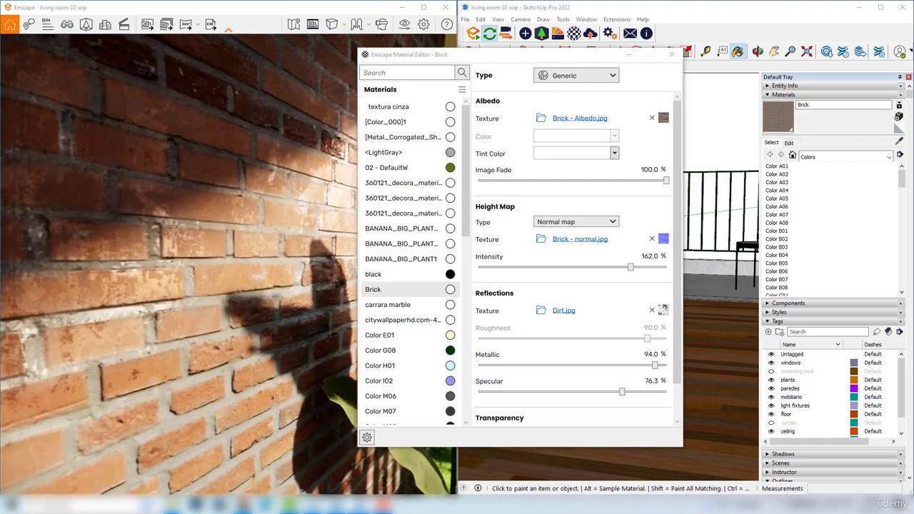
{"action": "right_click_drag", "start_coordinate": [153, 167], "coordinate": [217, 170]}
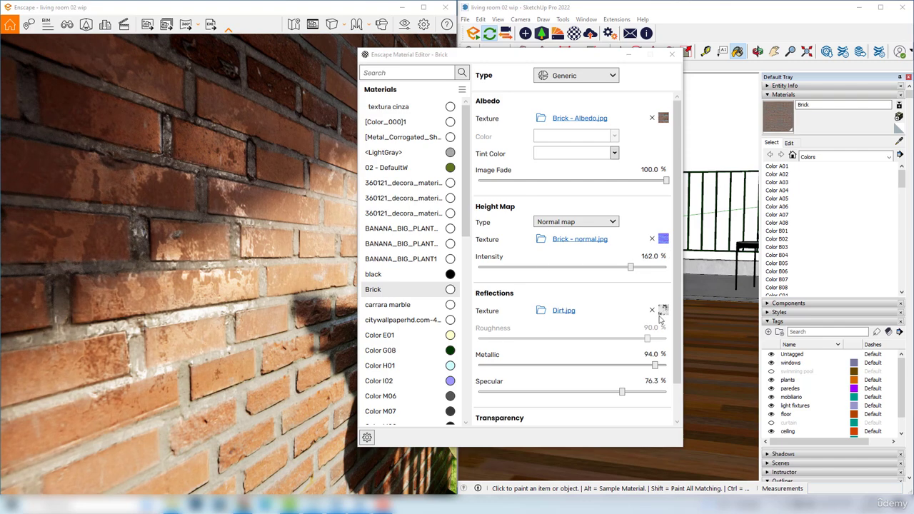
Set the Brick material's metallic value to 9.1% and its specular value to 50%
{"action": "left_click", "coordinate": [645, 355]}
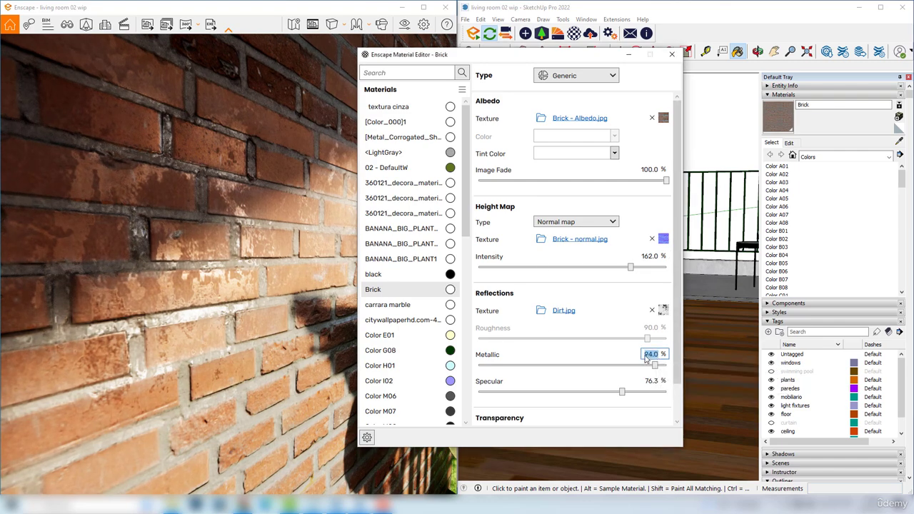
{"action": "type", "text": "9.1"}
{"action": "key", "text": "Return"}
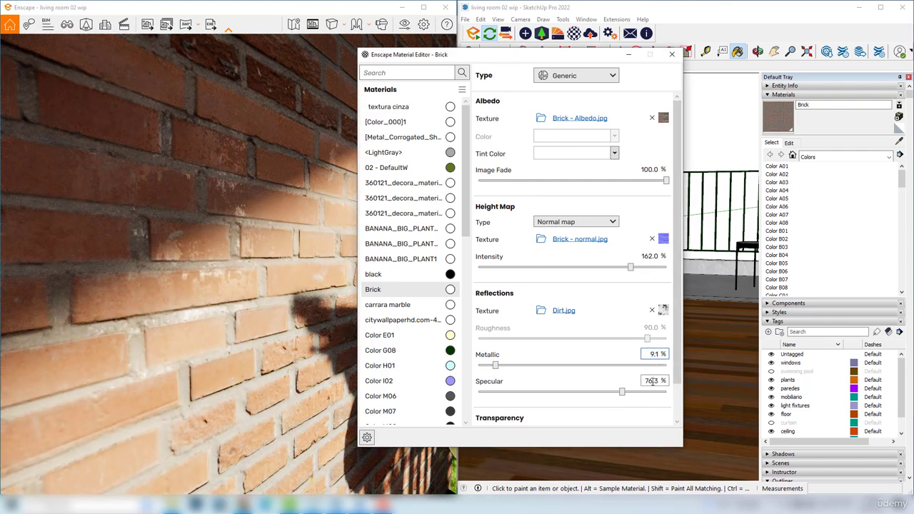
{"action": "left_click", "coordinate": [652, 381]}
{"action": "type", "text": "50"}
{"action": "key", "text": "Return"}
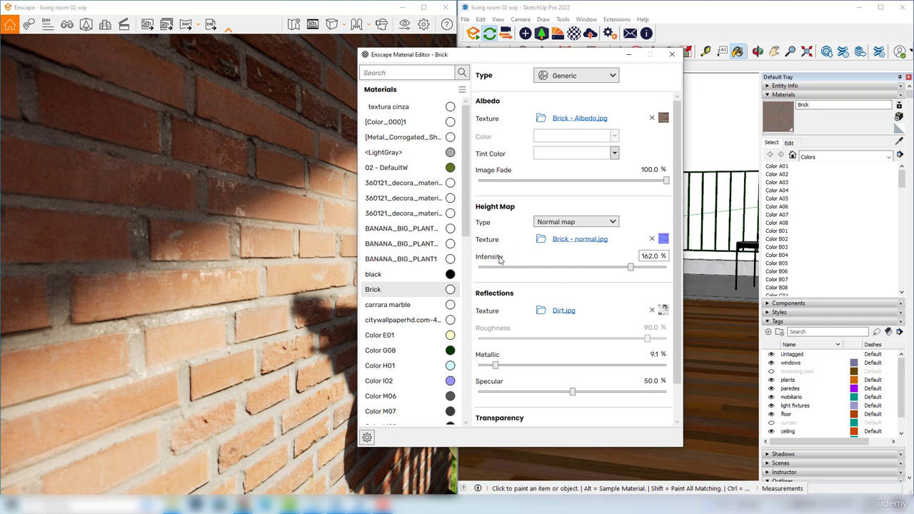
Load Brick - roughness from the Brick - 2k folder as the reflections texture and check the whole wall
{"action": "left_click", "coordinate": [542, 312]}
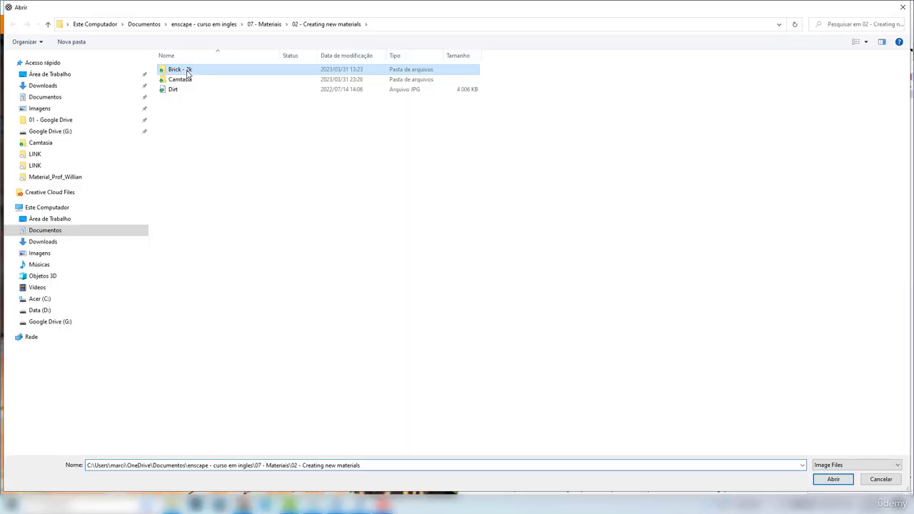
{"action": "double_click", "coordinate": [188, 71]}
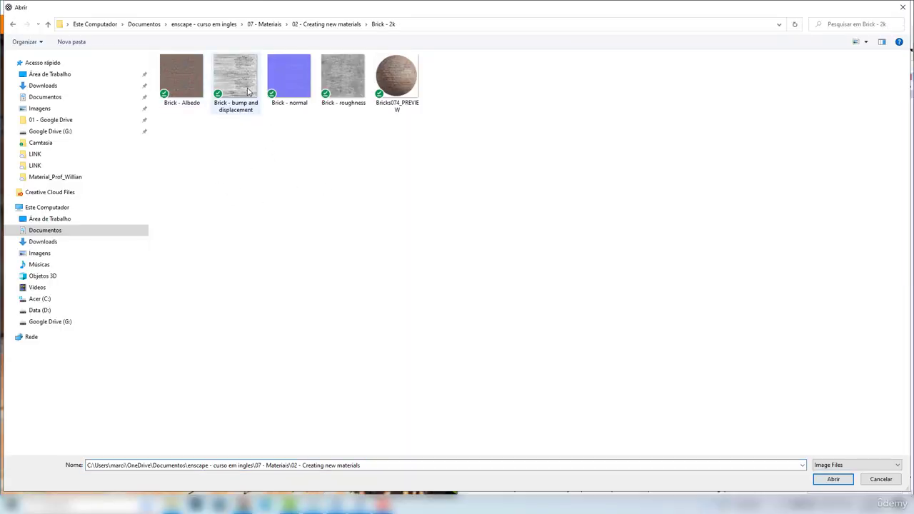
{"action": "left_click", "coordinate": [332, 78]}
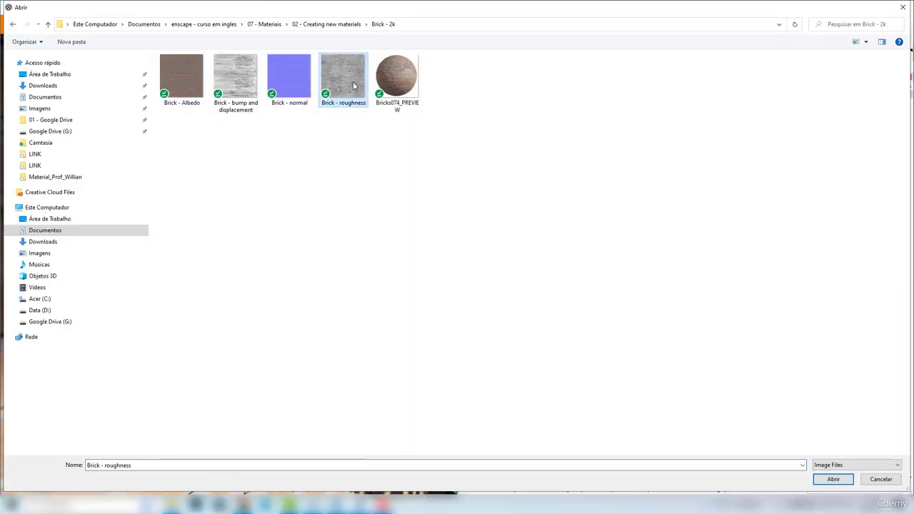
{"action": "left_click", "coordinate": [834, 482]}
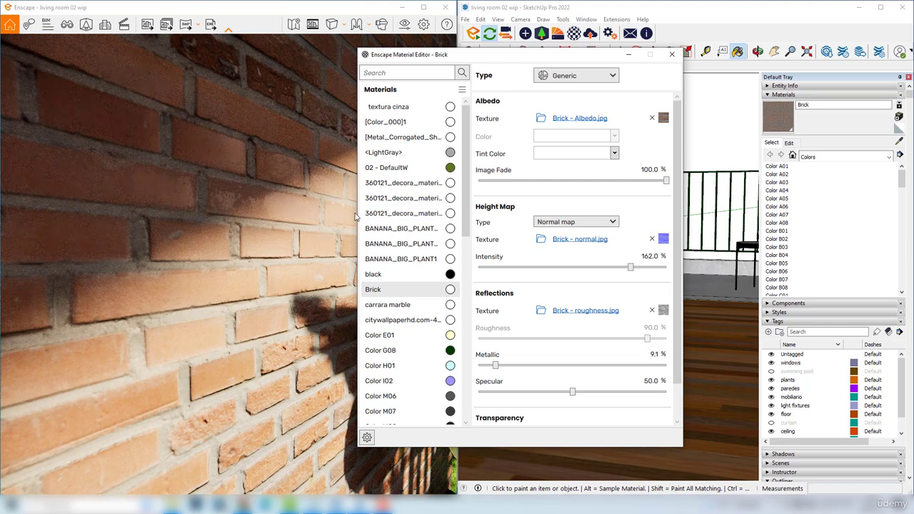
{"action": "scroll", "coordinate": [285, 188], "scroll_direction": "down", "scroll_amount": 3}
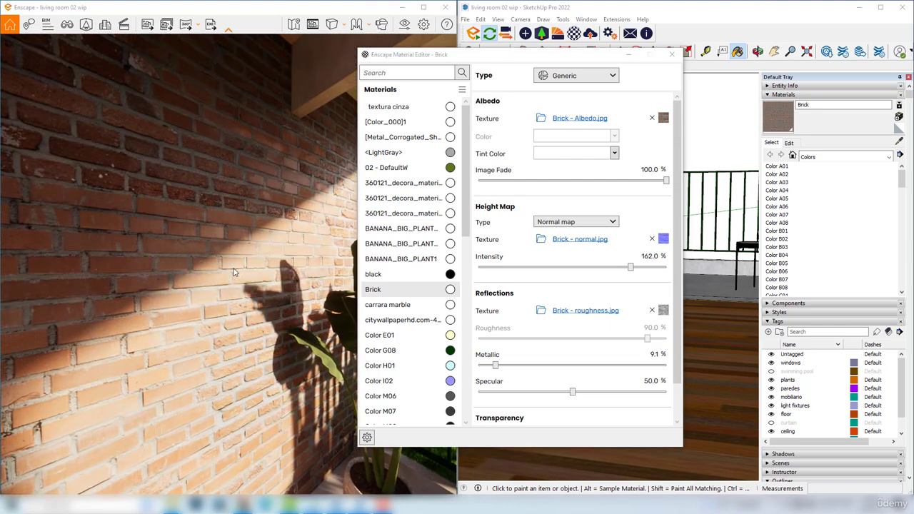
{"action": "left_click_drag", "start_coordinate": [196, 287], "coordinate": [201, 255]}
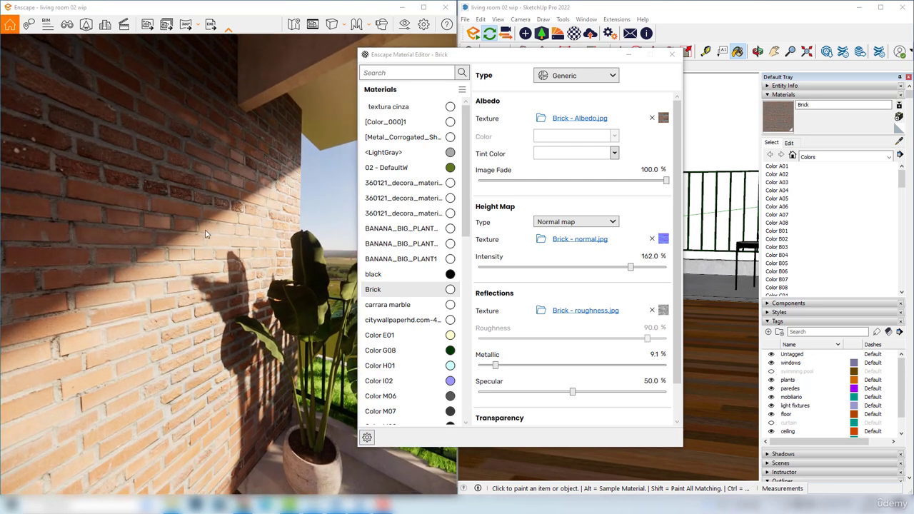